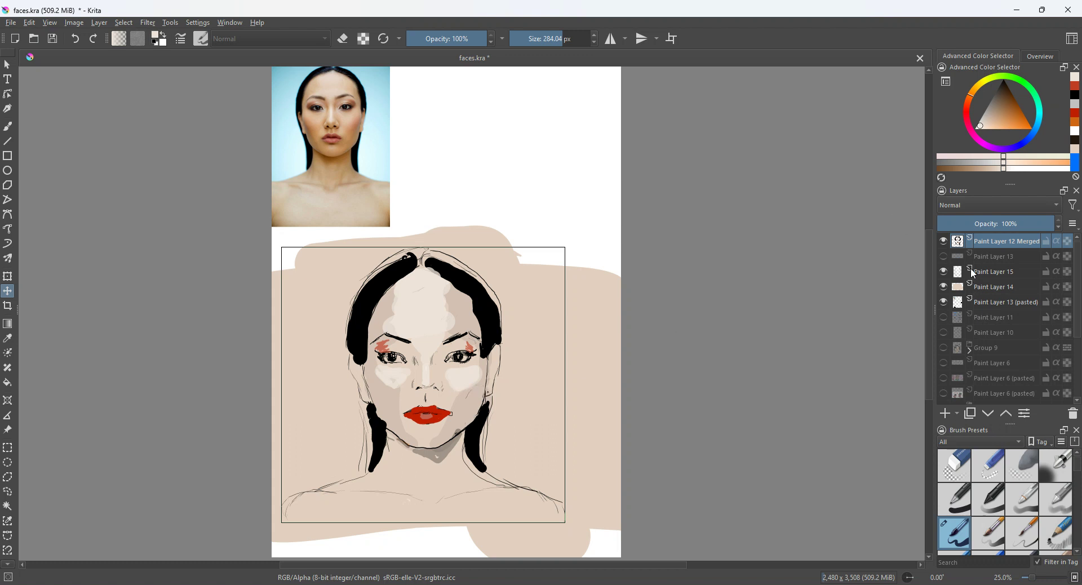
# Step: Shift the portrait's layers, Paint Layer 12 Merged through Paint Layer 14, slightly right and place a duplicate of them in the canvas's upper right
pyautogui.click(981, 285)
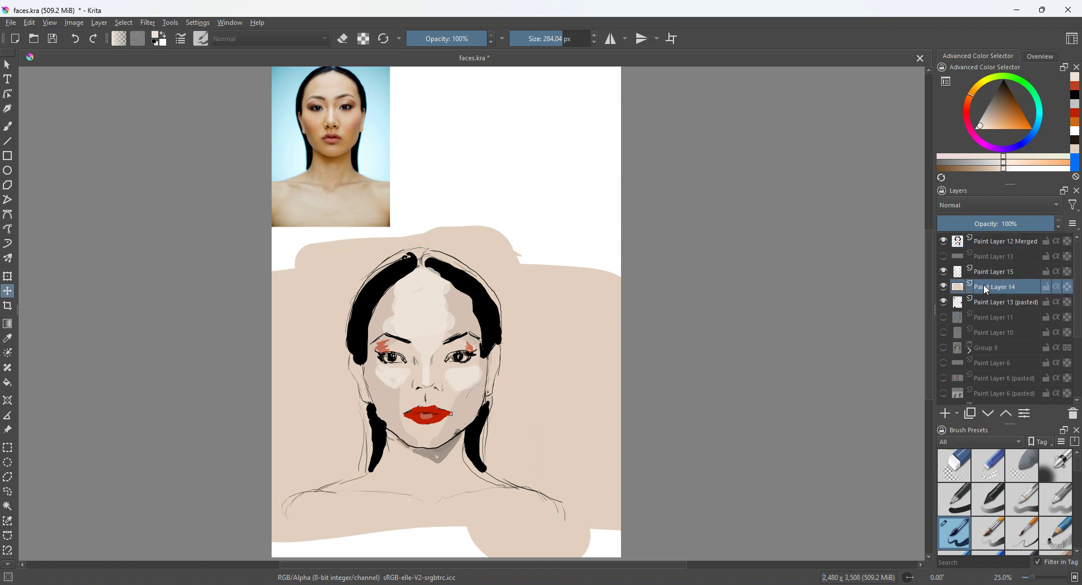
pyautogui.keyDown('shift'); pyautogui.click(983, 241); pyautogui.keyUp('shift')
pyautogui.moveTo(370, 388)
pyautogui.mouseDown()
pyautogui.moveTo(461, 312)
pyautogui.moveTo(476, 278)
pyautogui.moveTo(467, 259)
pyautogui.moveTo(485, 242)
pyautogui.moveTo(428, 372)
pyautogui.moveTo(404, 394)
pyautogui.mouseUp()
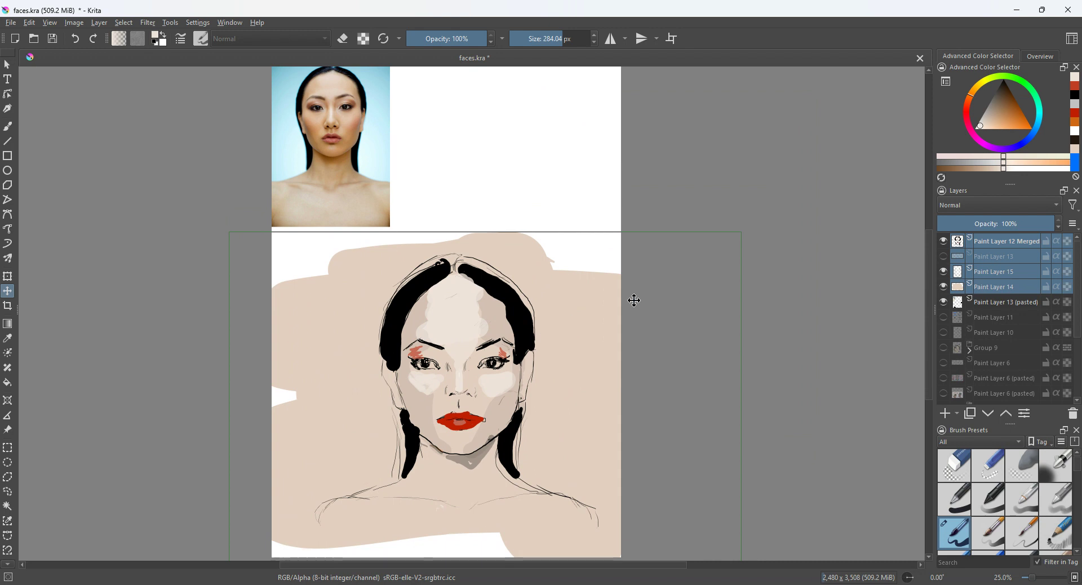
pyautogui.hotkey('ctrl', 'j')
pyautogui.moveTo(477, 382); pyautogui.dragTo(542, 151)
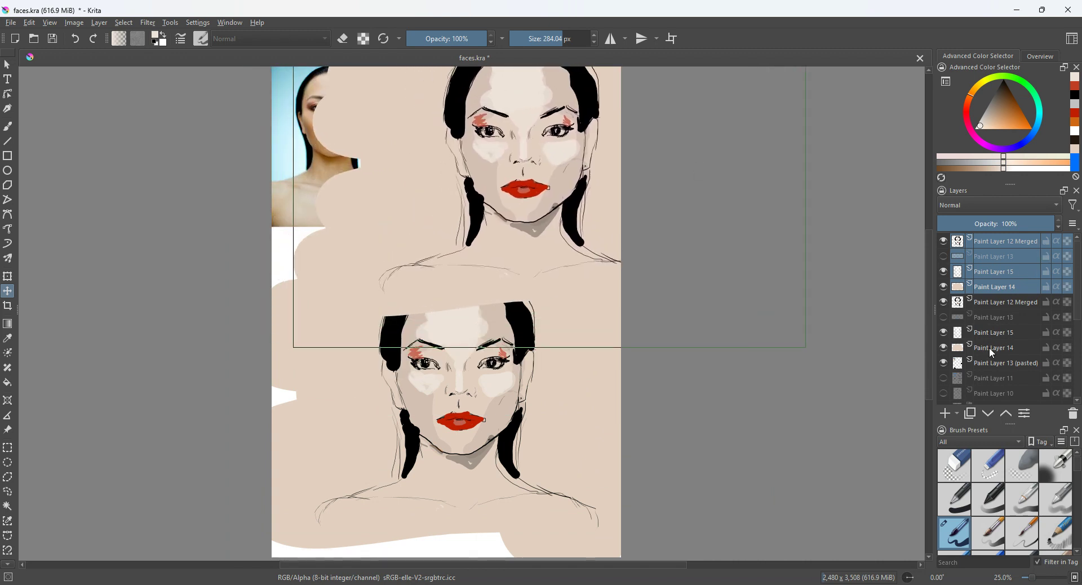
# Step: Identify the reference photo's layer, Paint Layer 13 (pasted), and move it to the top of the layer stack
pyautogui.click(989, 366)
pyautogui.scroll(-5, 953, 374)
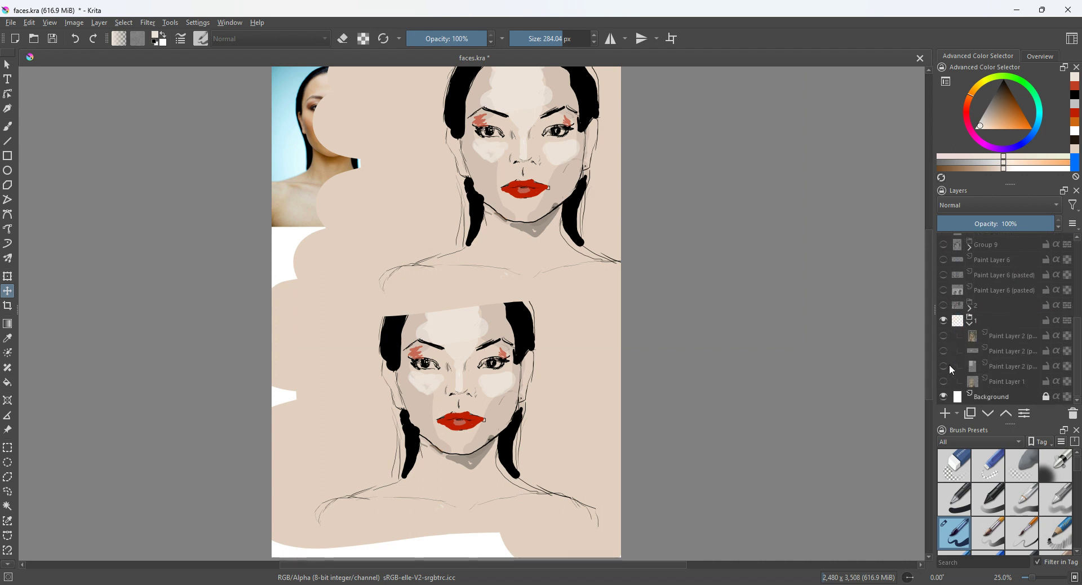
pyautogui.scroll(5, 953, 305)
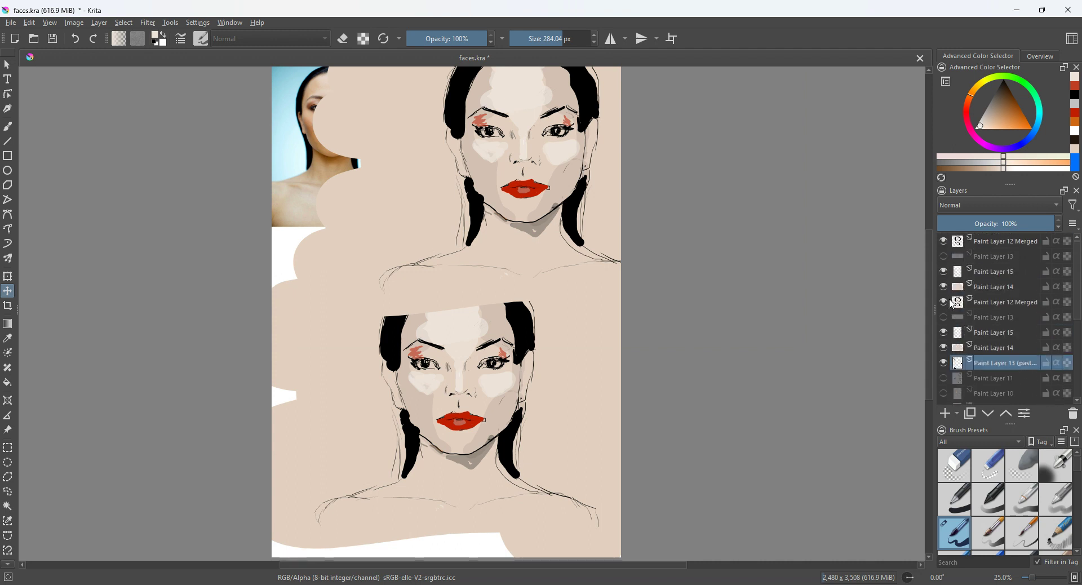
pyautogui.click(944, 334)
pyautogui.click(944, 334)
pyautogui.click(944, 347)
pyautogui.click(943, 347)
pyautogui.click(945, 363)
pyautogui.click(945, 364)
pyautogui.moveTo(984, 369)
pyautogui.mouseDown()
pyautogui.moveTo(930, 221)
pyautogui.moveTo(990, 241)
pyautogui.mouseUp()
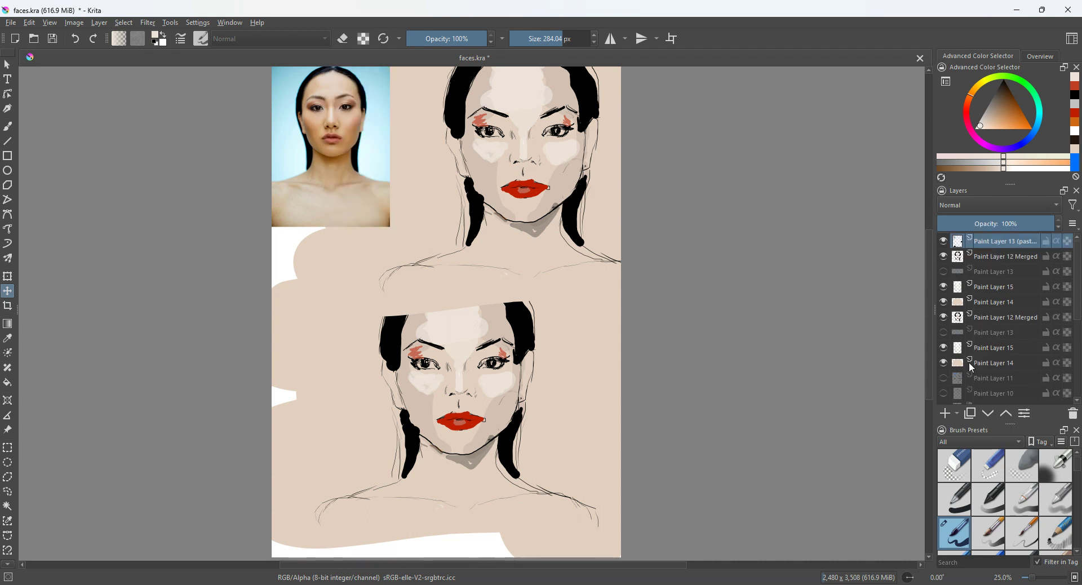
pyautogui.click(980, 259)
pyautogui.click(945, 302)
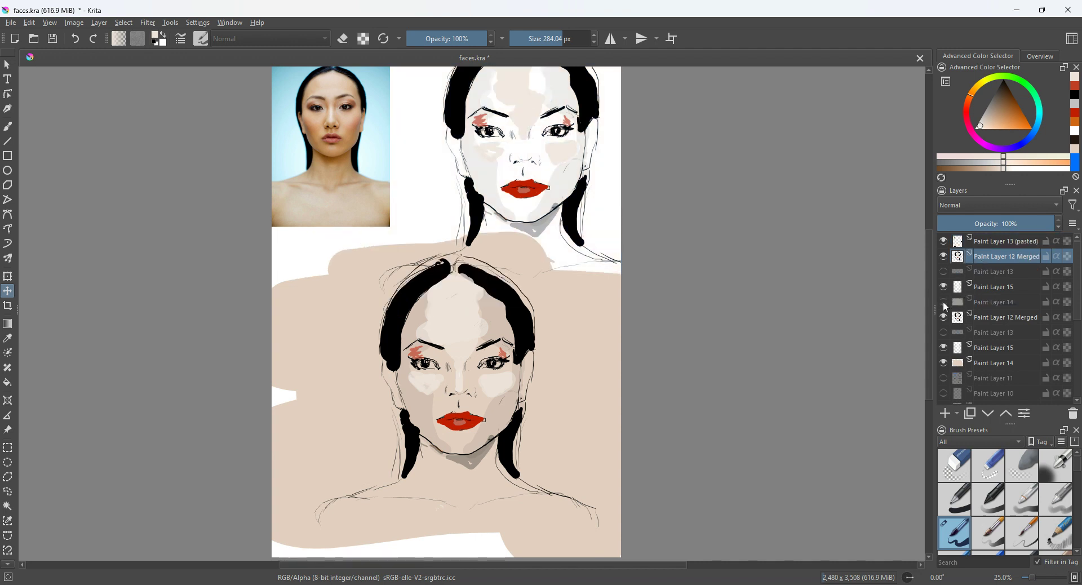
pyautogui.moveTo(596, 322)
pyautogui.mouseDown()
pyautogui.moveTo(568, 383)
pyautogui.moveTo(585, 315)
pyautogui.mouseUp()
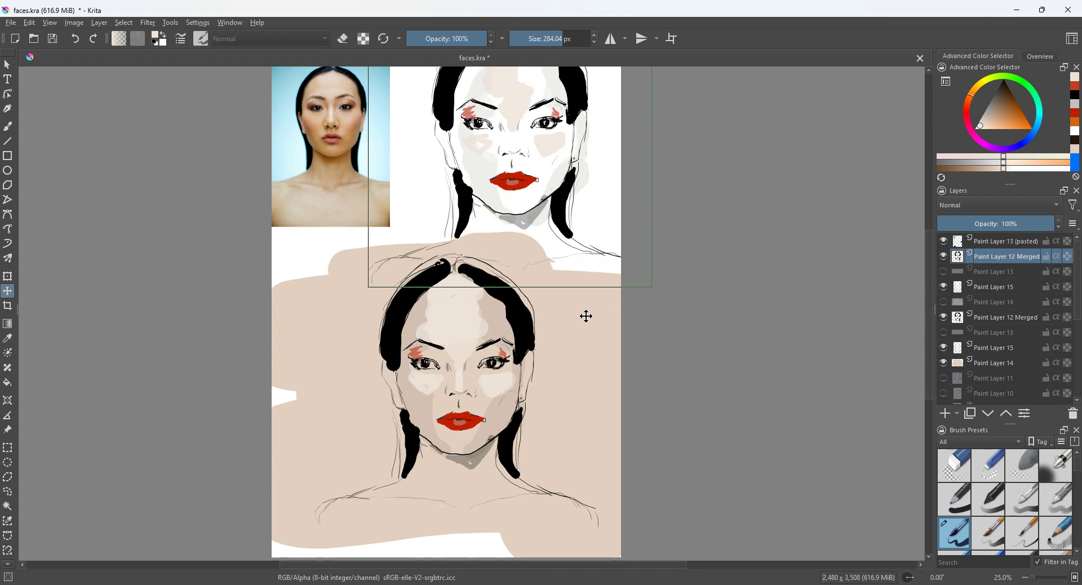
pyautogui.click(996, 302)
pyautogui.click(944, 302)
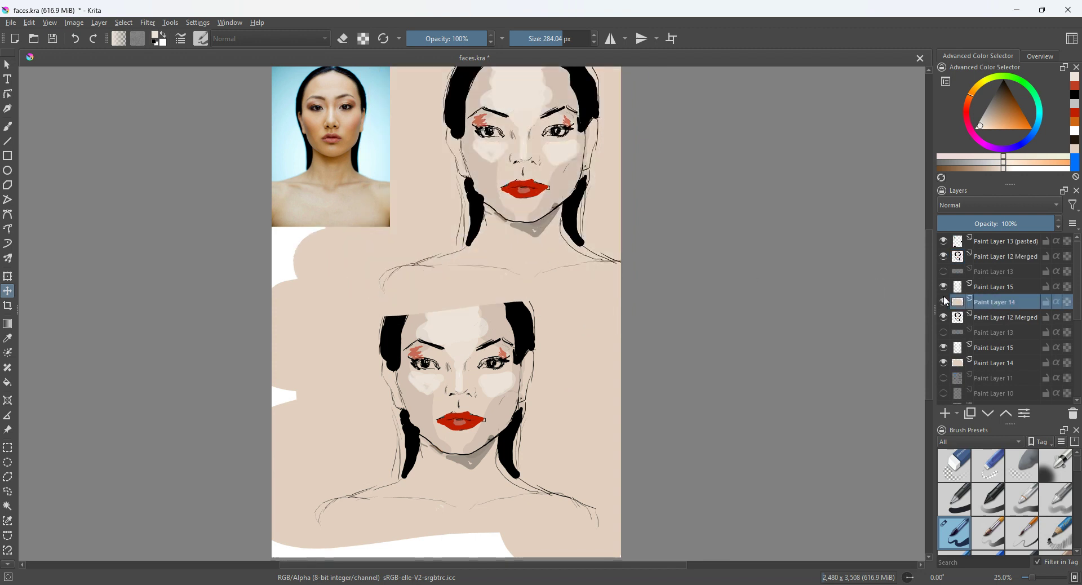
pyautogui.keyDown('shift'); pyautogui.click(1006, 258); pyautogui.keyUp('shift')
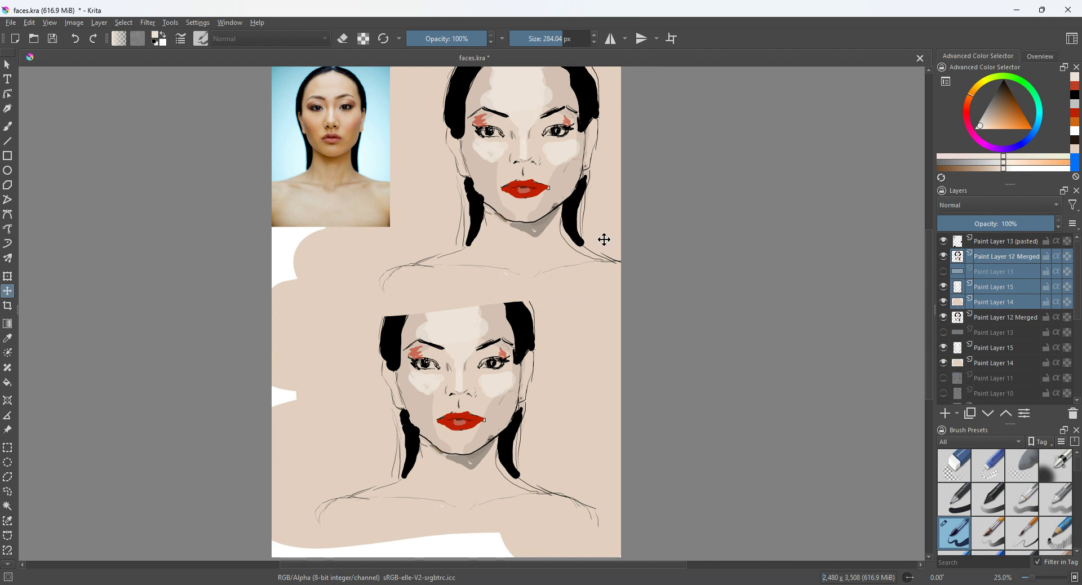
pyautogui.scroll(5, 570, 404)
pyautogui.scroll(-5, 571, 405)
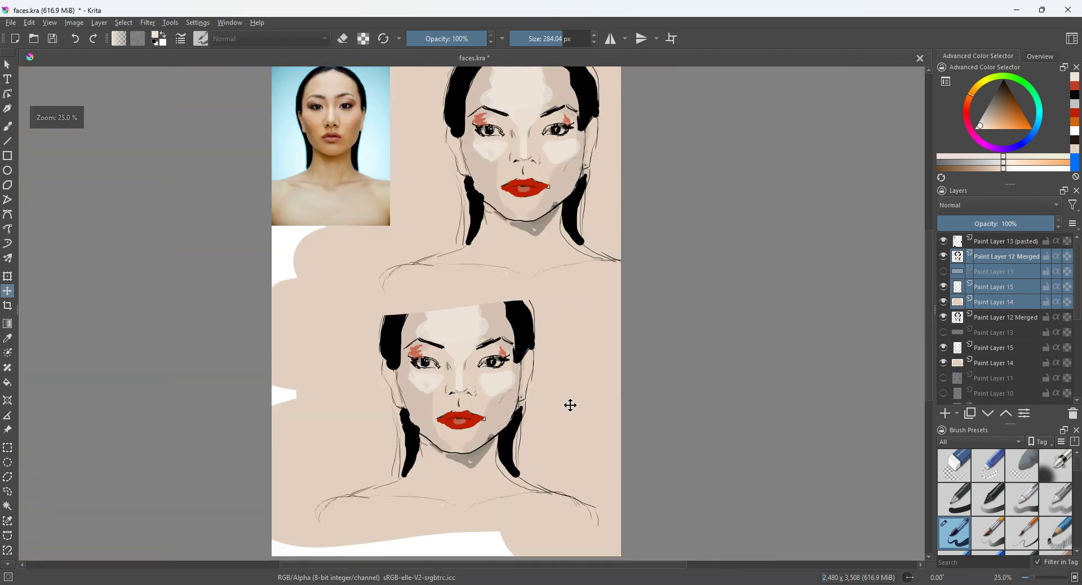
# Step: Move the lower portrait's four layers down so its shoulders run past the canvas's bottom edge and its head clears the upper portrait
pyautogui.click(986, 321)
pyautogui.keyDown('shift'); pyautogui.click(984, 366); pyautogui.keyUp('shift')
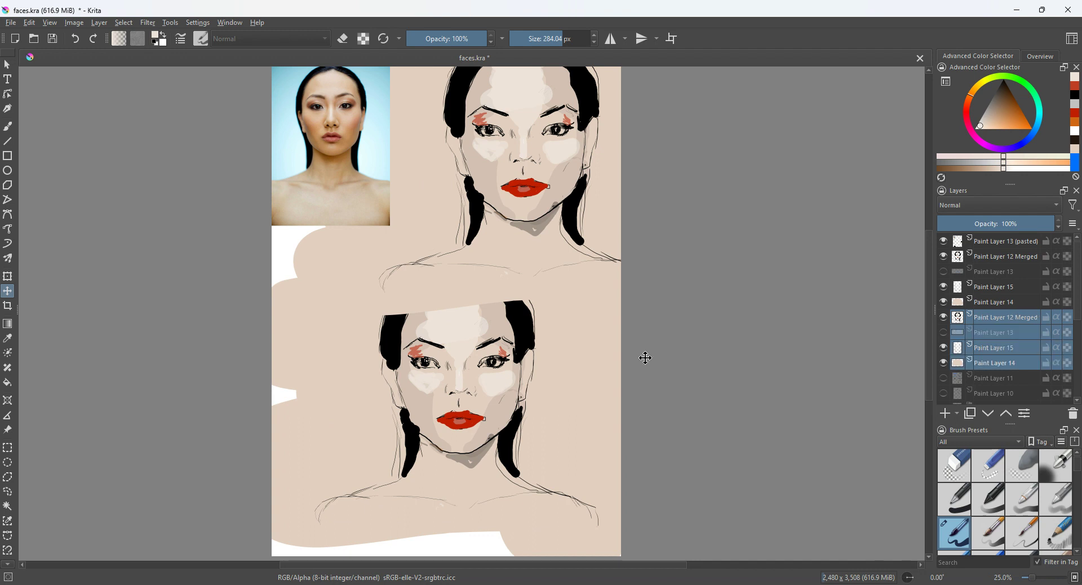
pyautogui.moveTo(529, 353)
pyautogui.mouseDown()
pyautogui.moveTo(522, 441)
pyautogui.moveTo(521, 430)
pyautogui.mouseUp()
pyautogui.scroll(-3, 600, 234)
pyautogui.scroll(2, 600, 234)
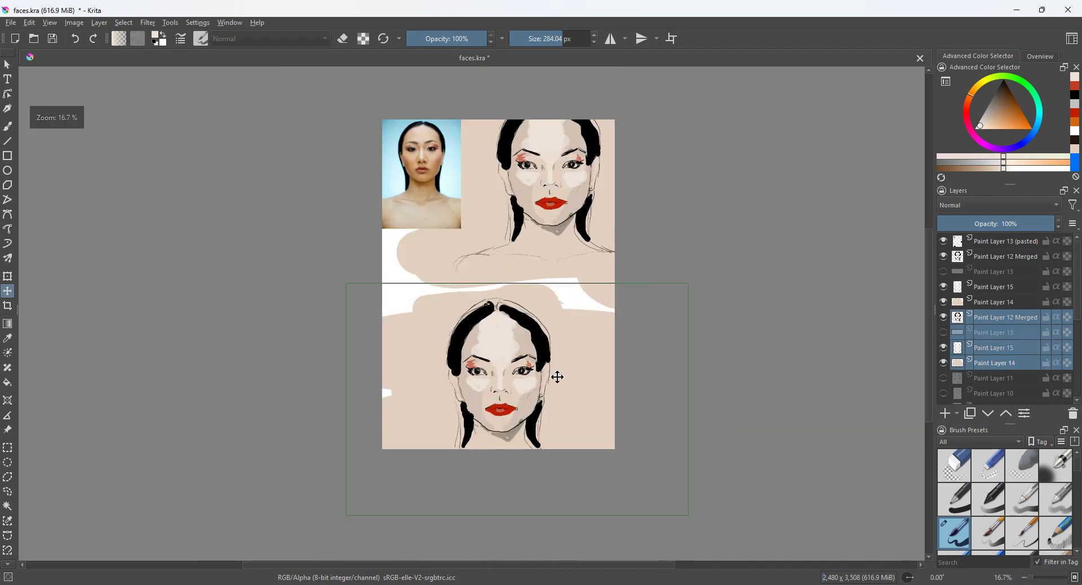
pyautogui.moveTo(553, 379); pyautogui.dragTo(556, 375)
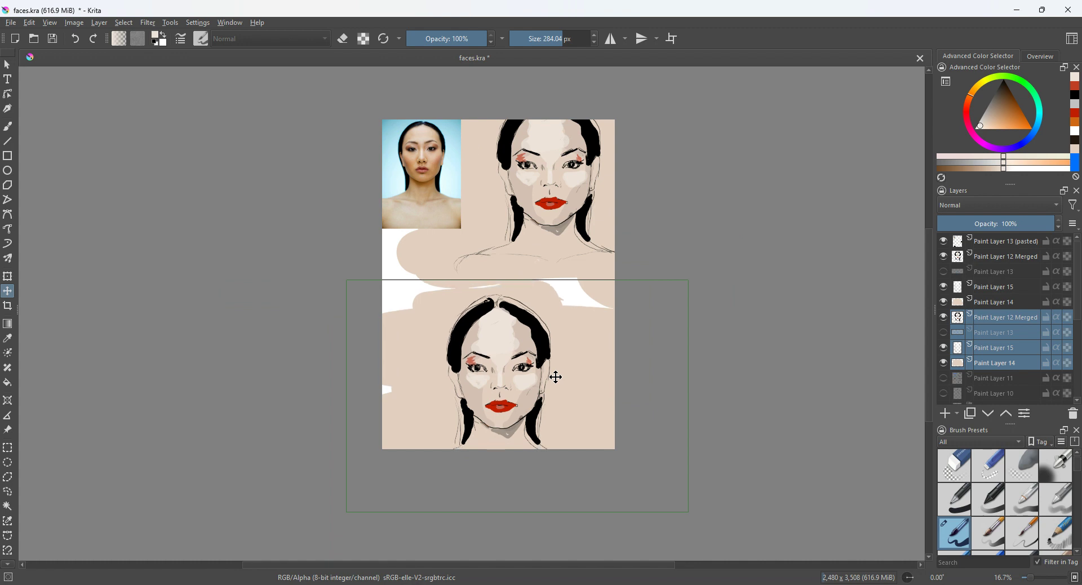
# Step: Move the upper portrait's four layers down and slightly left so the whole head fits inside the canvas beside the reference photo
pyautogui.click(995, 302)
pyautogui.keyDown('shift'); pyautogui.click(990, 257); pyautogui.keyUp('shift')
pyautogui.moveTo(534, 233); pyautogui.dragTo(527, 261)
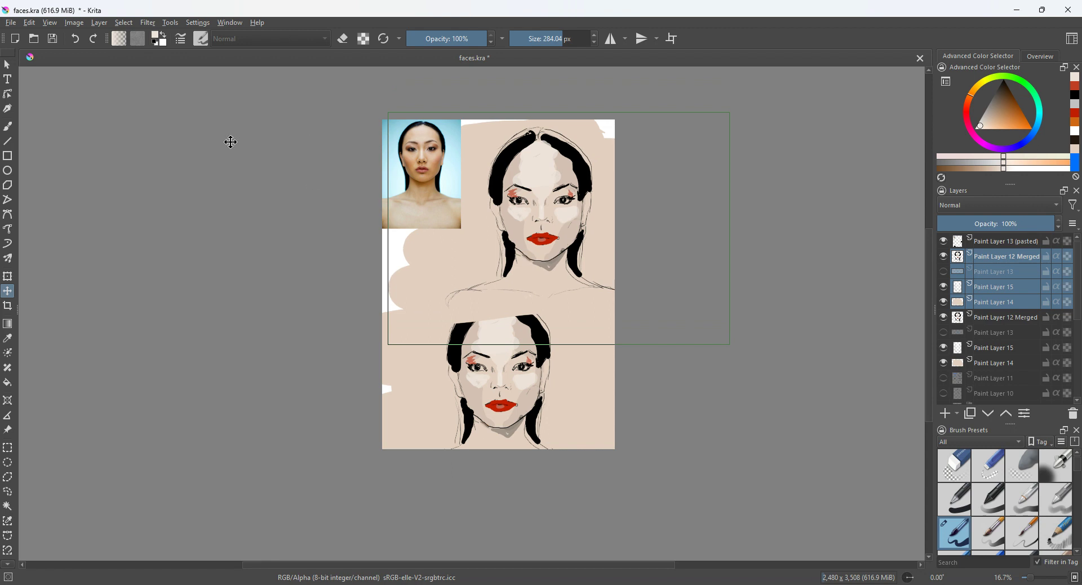
pyautogui.click(8, 279)
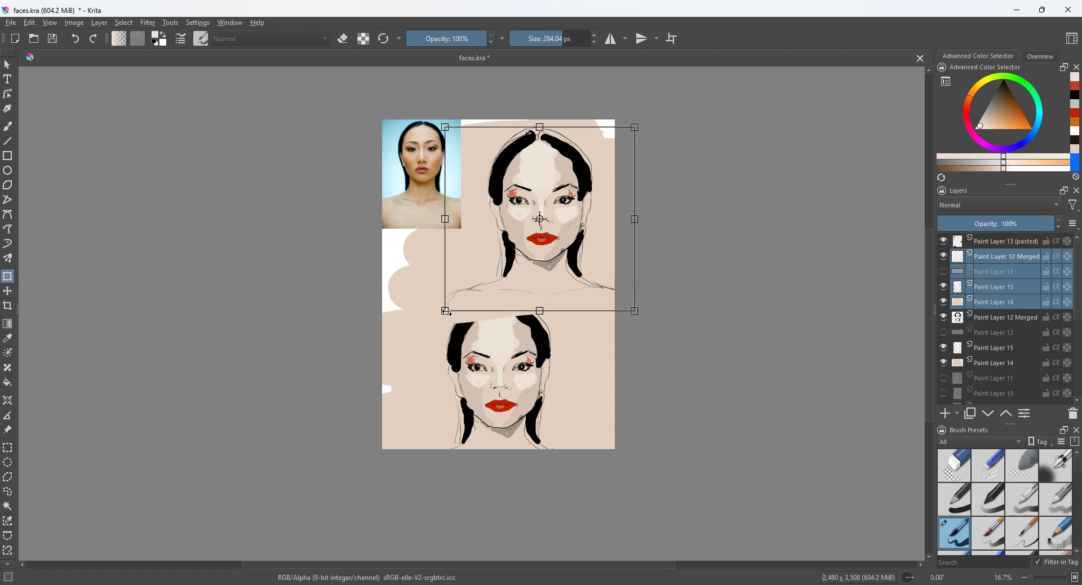
pyautogui.moveTo(445, 310); pyautogui.dragTo(464, 285)
pyautogui.hotkey('ctrl', 'z')
pyautogui.click(944, 302)
pyautogui.click(944, 302)
pyautogui.click(944, 302)
pyautogui.click(944, 302)
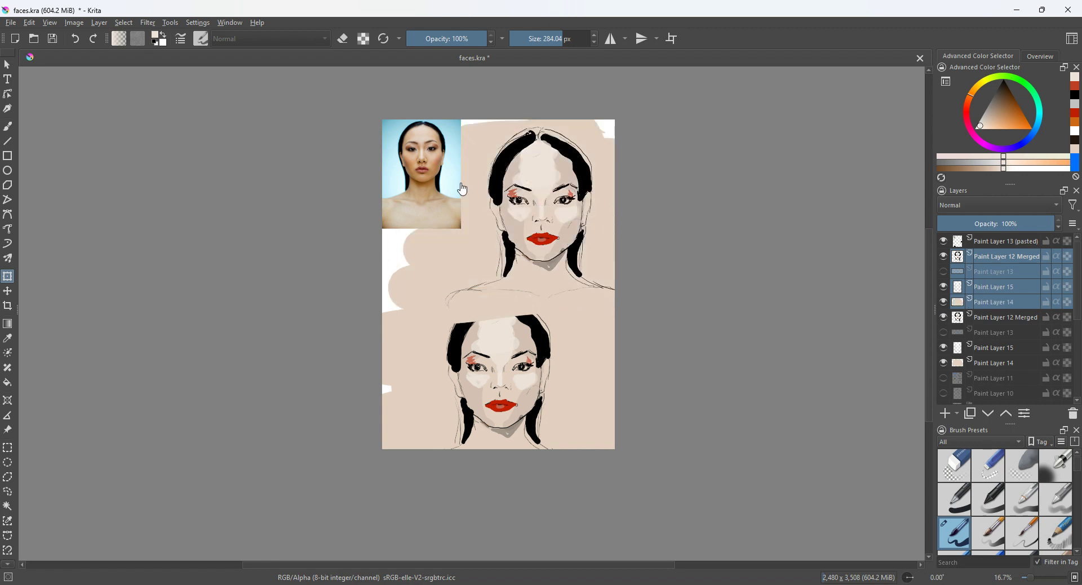
# Step: Scale the upper portrait's line drawing down slightly toward its upper right corner with the Transform tool
pyautogui.click(11, 276)
pyautogui.click(7, 291)
pyautogui.click(8, 276)
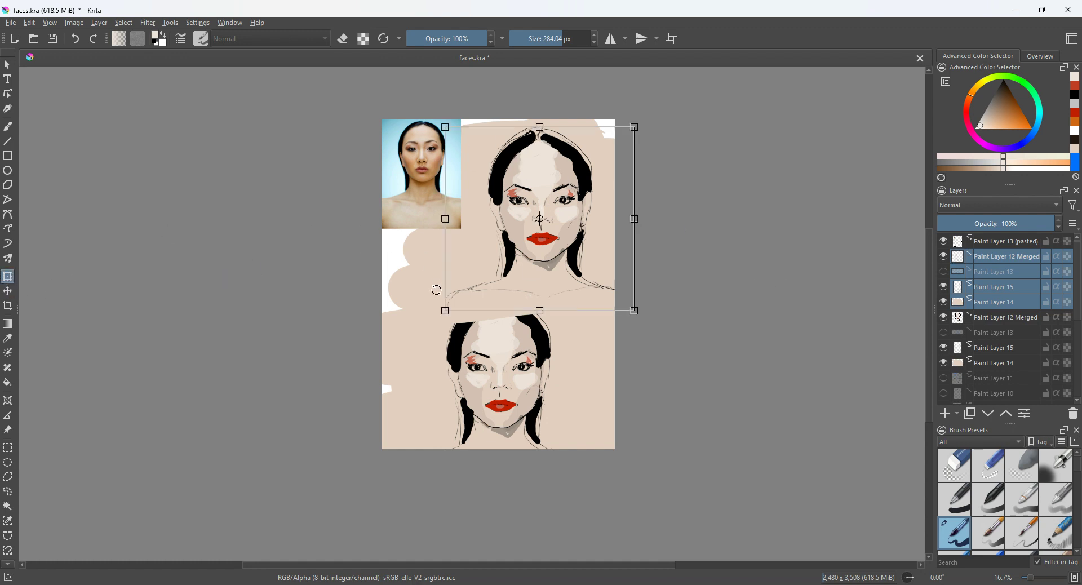
pyautogui.moveTo(443, 311)
pyautogui.mouseDown()
pyautogui.moveTo(462, 285)
pyautogui.moveTo(455, 301)
pyautogui.mouseUp()
pyautogui.hotkey('ctrl', 'z')
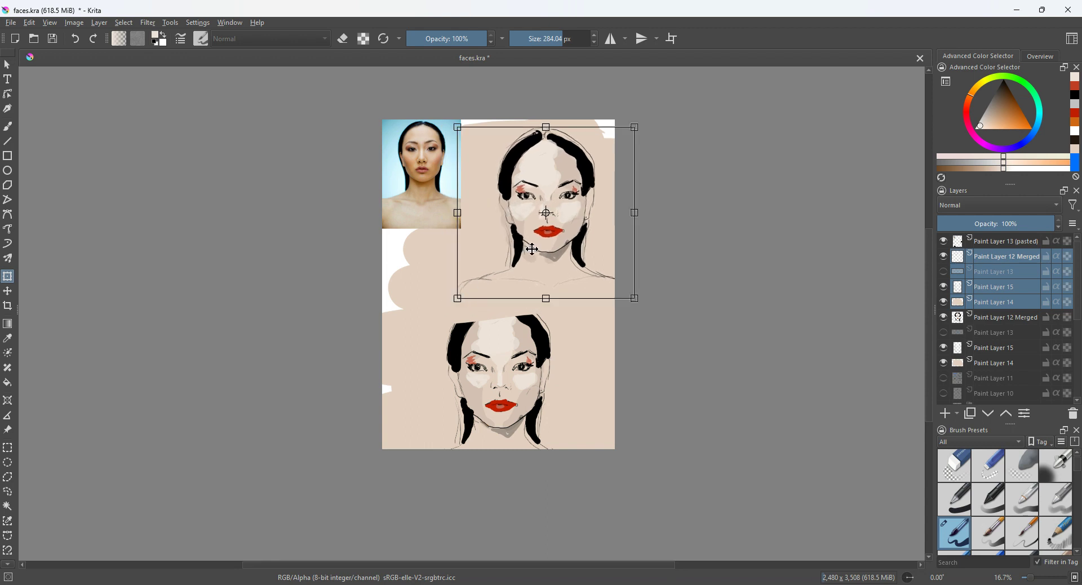
pyautogui.click(979, 291)
pyautogui.click(993, 263)
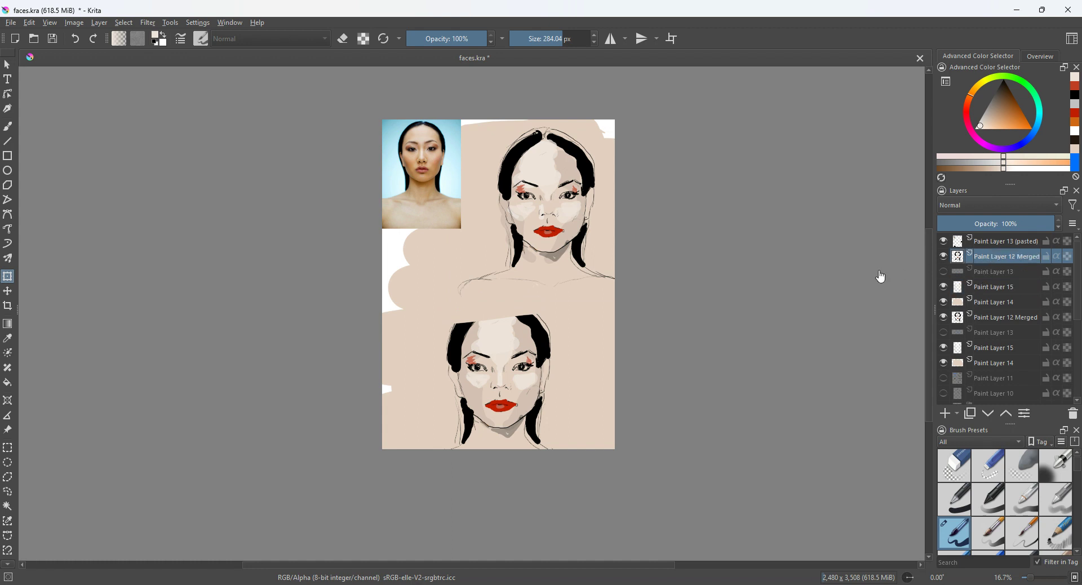
pyautogui.click(522, 252)
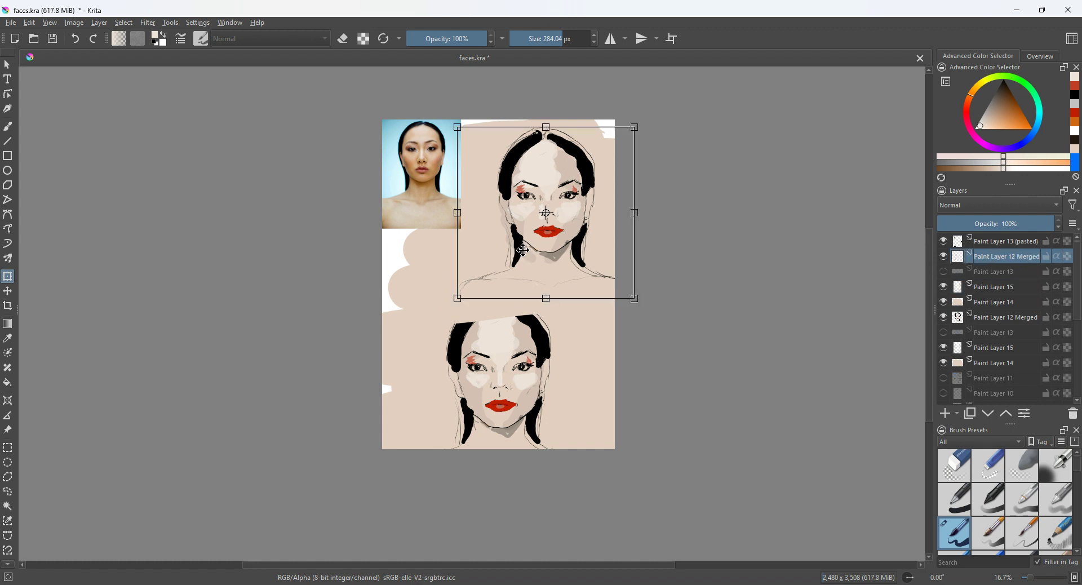
pyautogui.moveTo(457, 298); pyautogui.dragTo(466, 289)
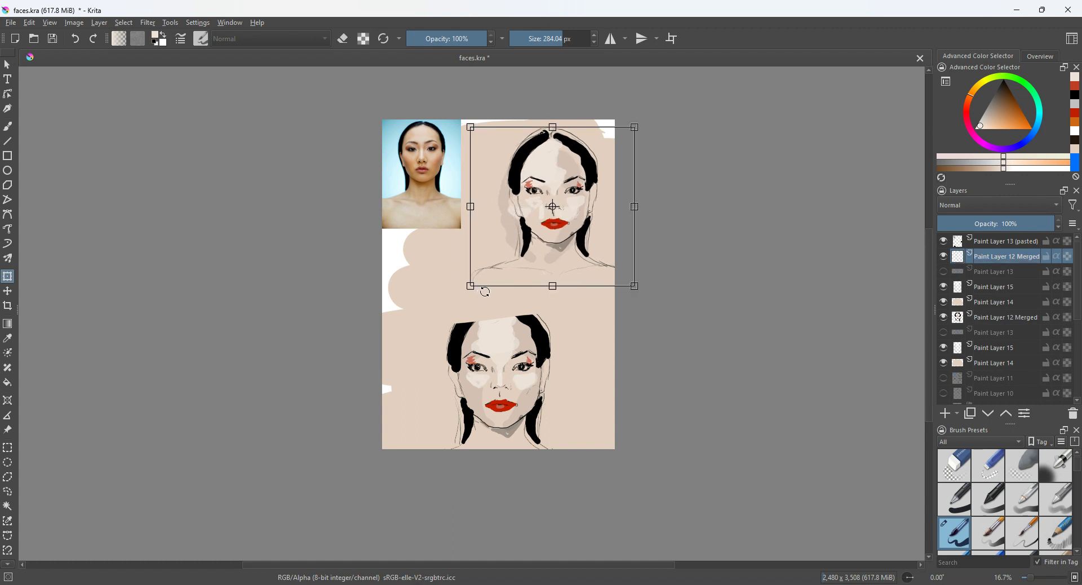
pyautogui.hotkey('ctrl', 'z')
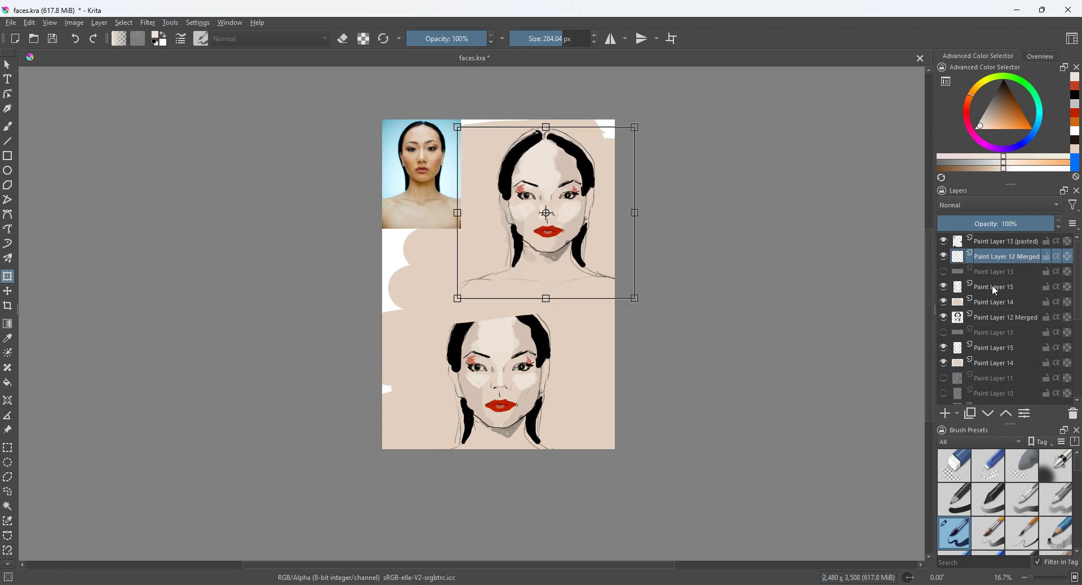
# Step: Scale down the upper portrait's face shading on Paint Layer 15 and its skin-tone backdrop on Paint Layer 14 to fit the reduced drawing
pyautogui.click(992, 287)
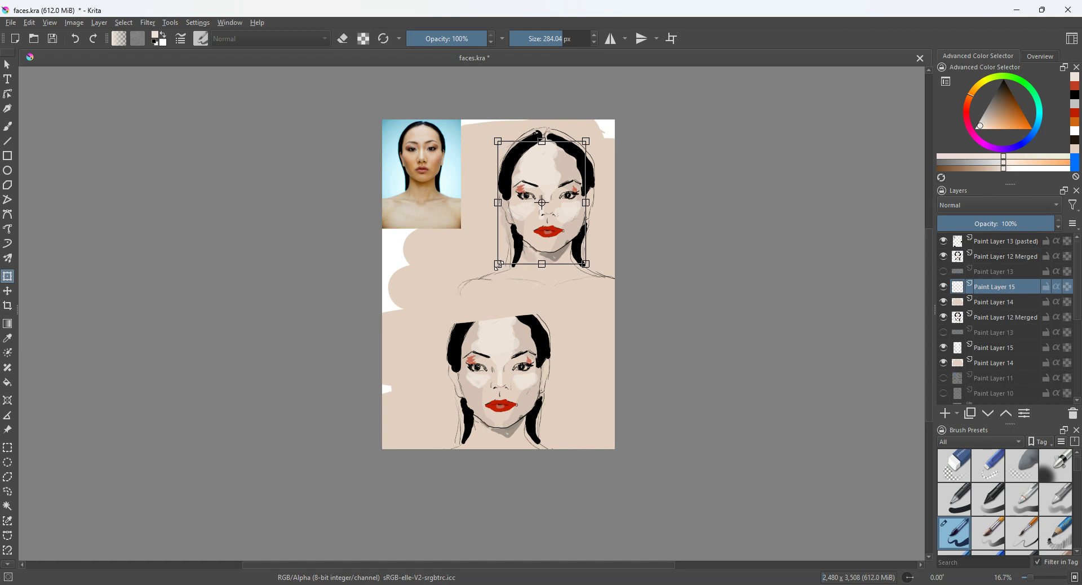
pyautogui.moveTo(498, 265); pyautogui.dragTo(512, 250)
pyautogui.click(997, 302)
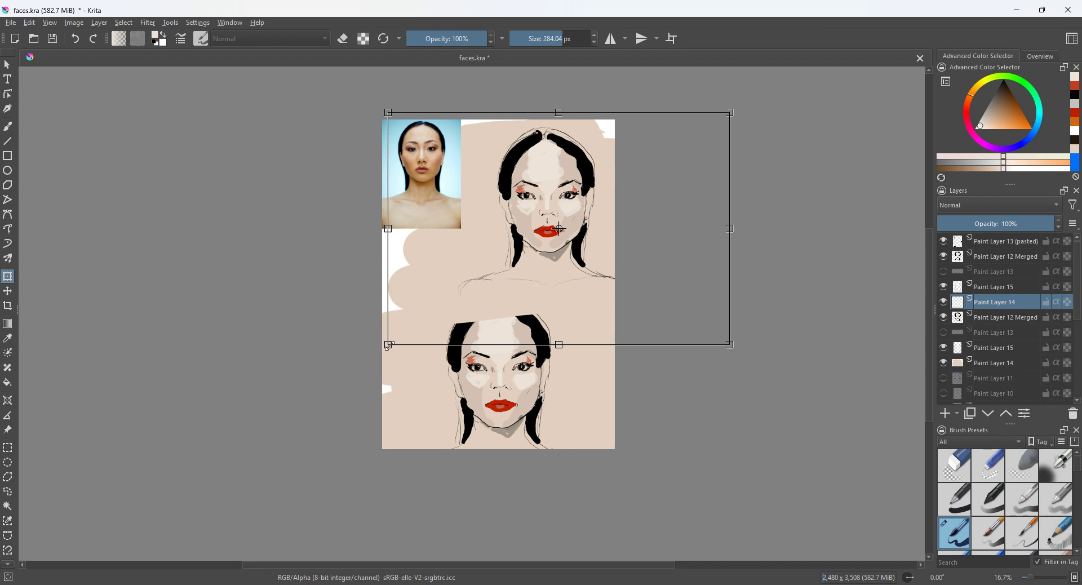
pyautogui.moveTo(560, 345); pyautogui.dragTo(563, 303)
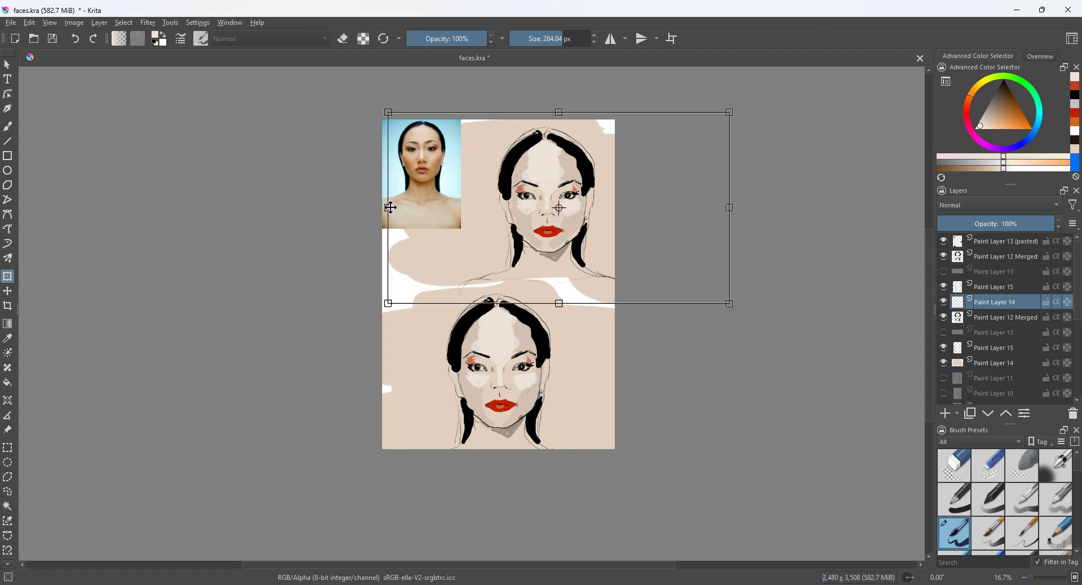
pyautogui.moveTo(390, 209)
pyautogui.mouseDown()
pyautogui.moveTo(466, 209)
pyautogui.moveTo(436, 223)
pyautogui.mouseUp()
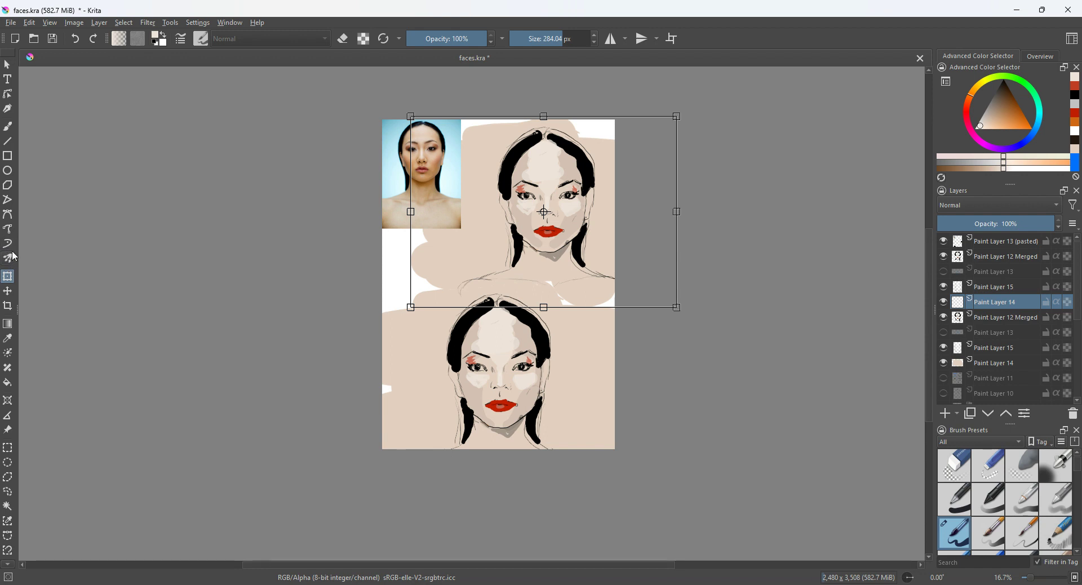
pyautogui.click(7, 305)
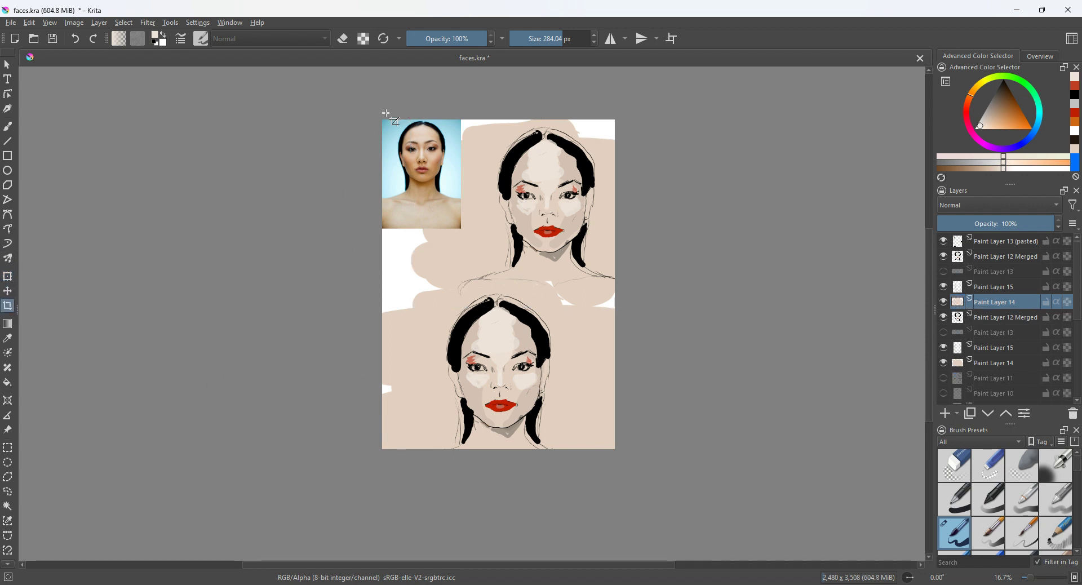
pyautogui.moveTo(382, 118); pyautogui.dragTo(632, 563)
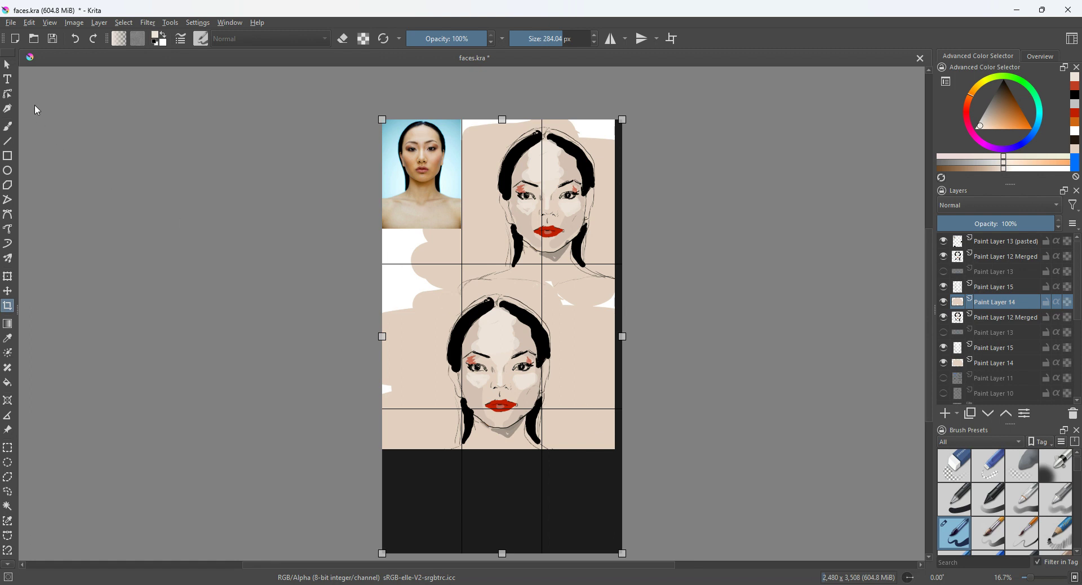
pyautogui.click(252, 274)
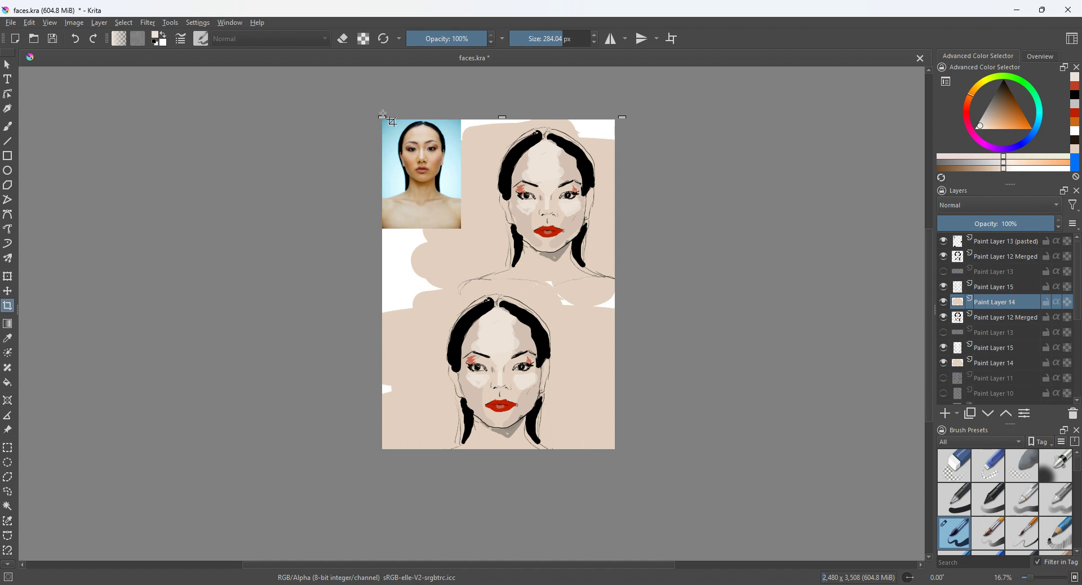
# Step: Extend the canvas downward with the Crop tool to 2480 × 4608 px, aligning the frame with the existing page width
pyautogui.moveTo(381, 115); pyautogui.dragTo(615, 547)
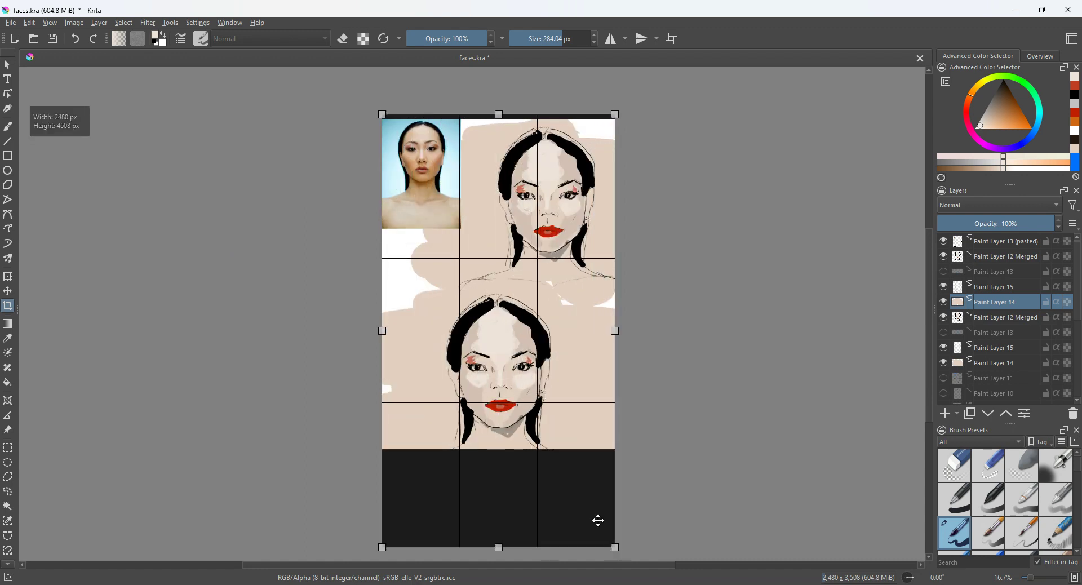
pyautogui.click(451, 226)
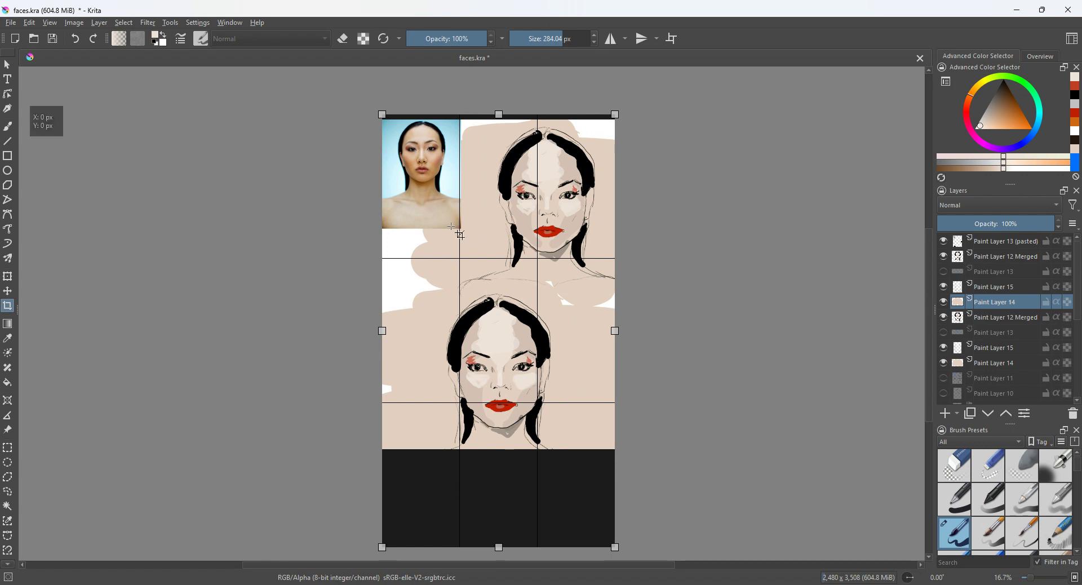
pyautogui.moveTo(452, 226); pyautogui.dragTo(452, 230)
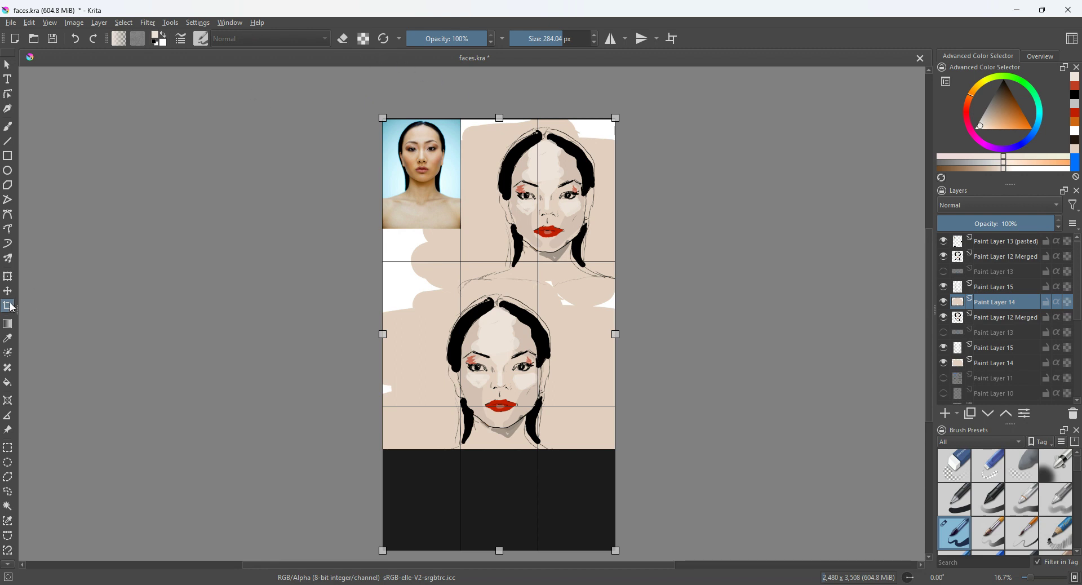
pyautogui.doubleClick(450, 465)
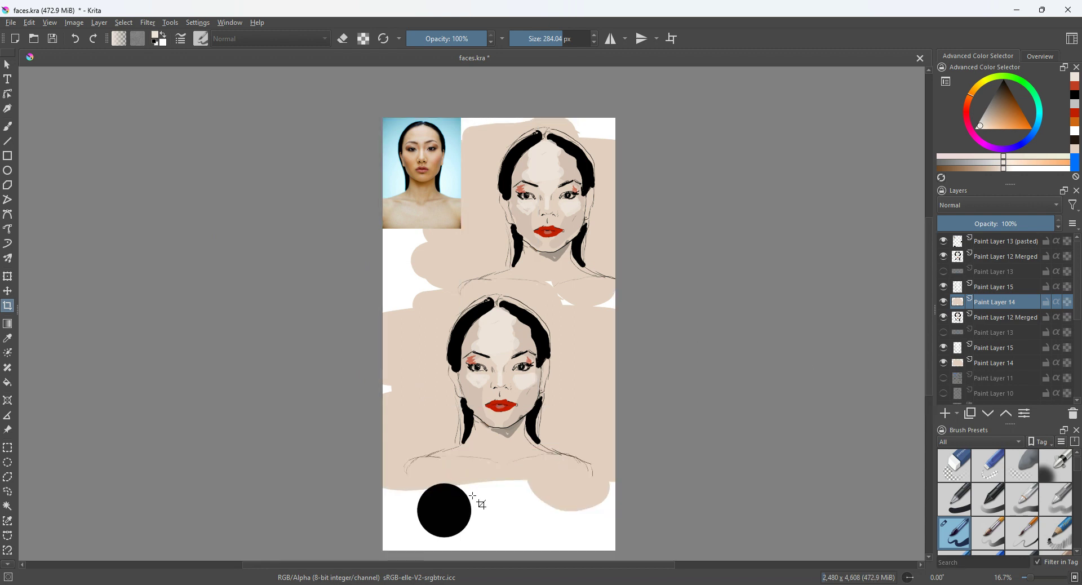
pyautogui.click(944, 317)
pyautogui.click(944, 317)
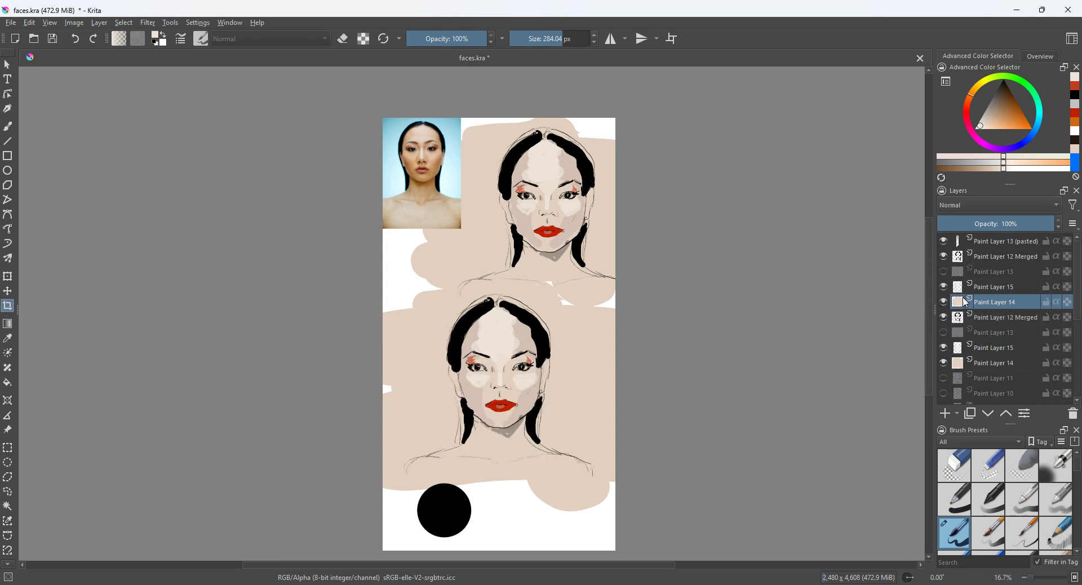
# Step: Group the upper portrait's four layers, from Paint Layer 12 Merged through Paint Layer 14, and toggle the group's visibility to check it
pyautogui.click(943, 256)
pyautogui.click(943, 257)
pyautogui.click(997, 260)
pyautogui.keyDown('shift'); pyautogui.click(994, 303); pyautogui.keyUp('shift')
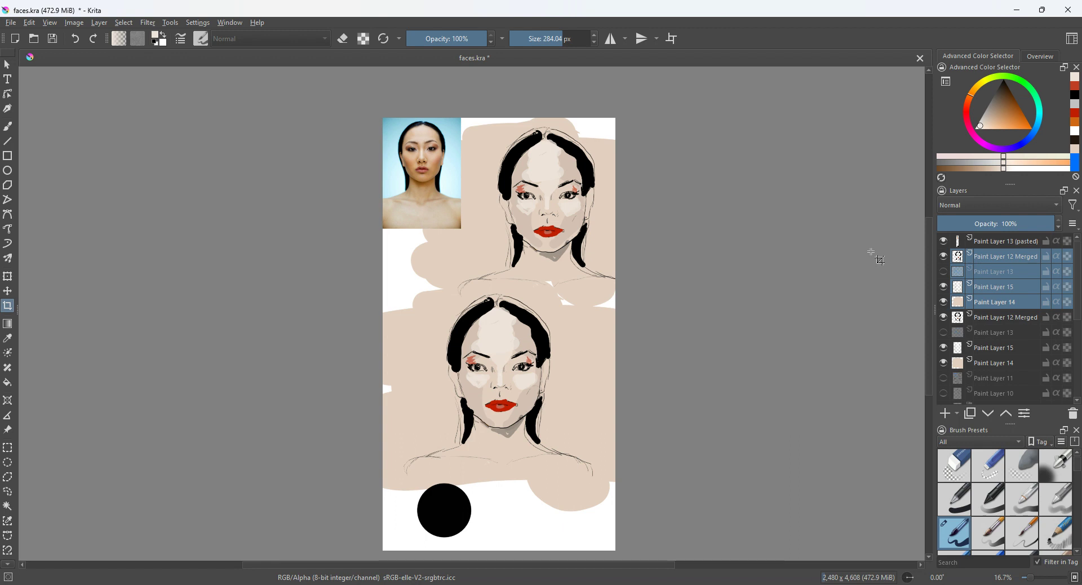
pyautogui.hotkey('ctrl', 'g')
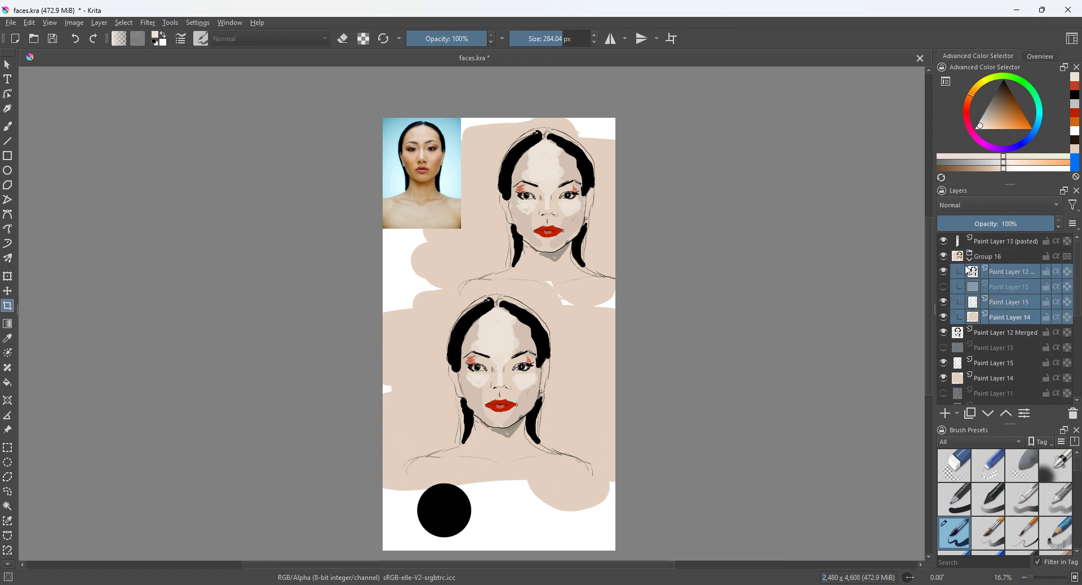
pyautogui.click(945, 261)
pyautogui.click(945, 260)
# Step: Delete the lower portrait's Paint Layer 13, shading on Paint Layer 15 and skin-tone backdrop on Paint Layer 14, keeping its line drawing
pyautogui.click(1005, 333)
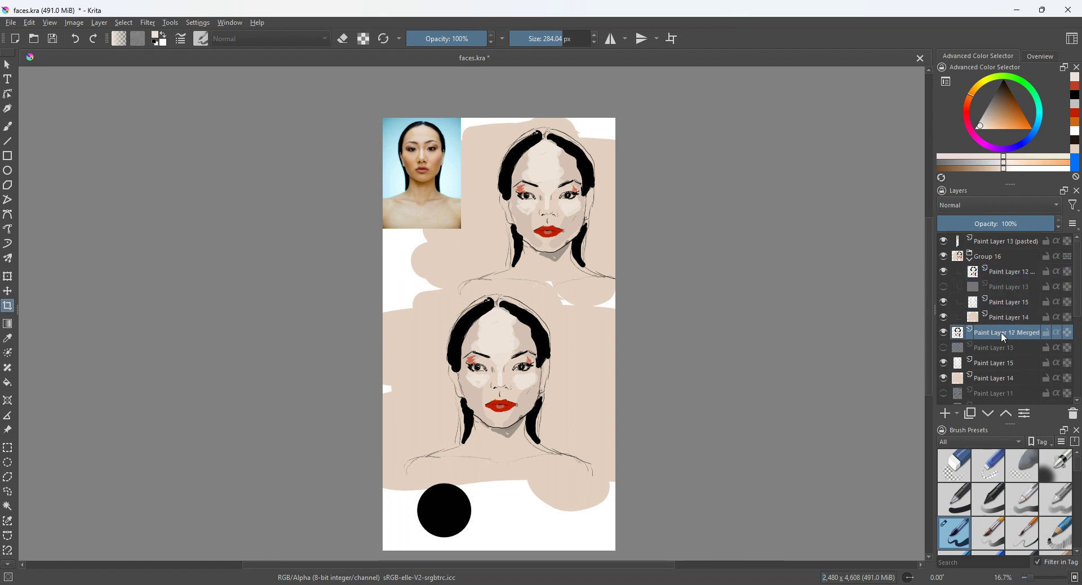
pyautogui.click(945, 334)
pyautogui.click(943, 363)
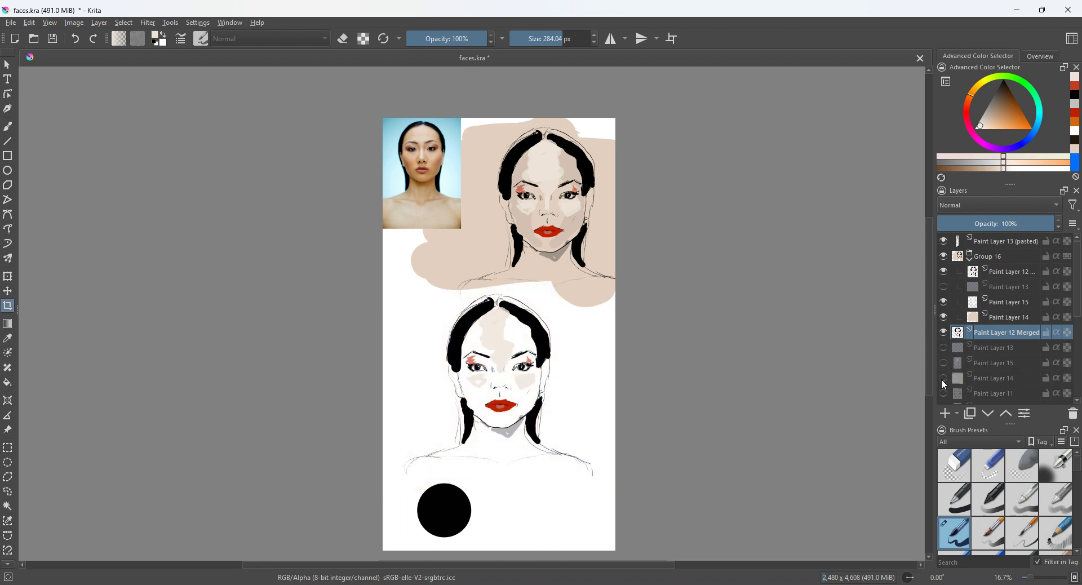
pyautogui.click(1009, 379)
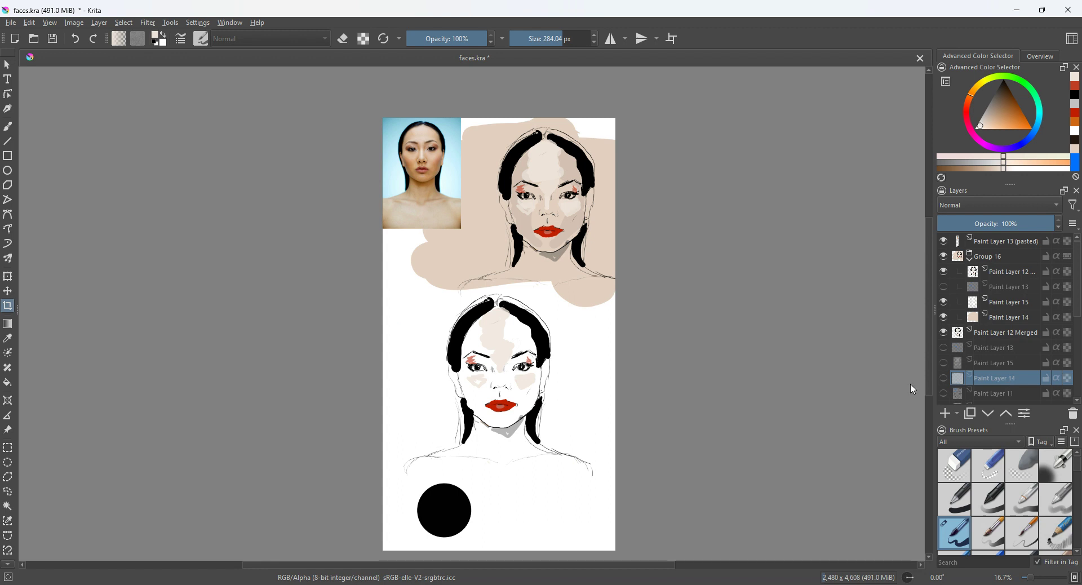
pyautogui.click(898, 406)
pyautogui.click(846, 349)
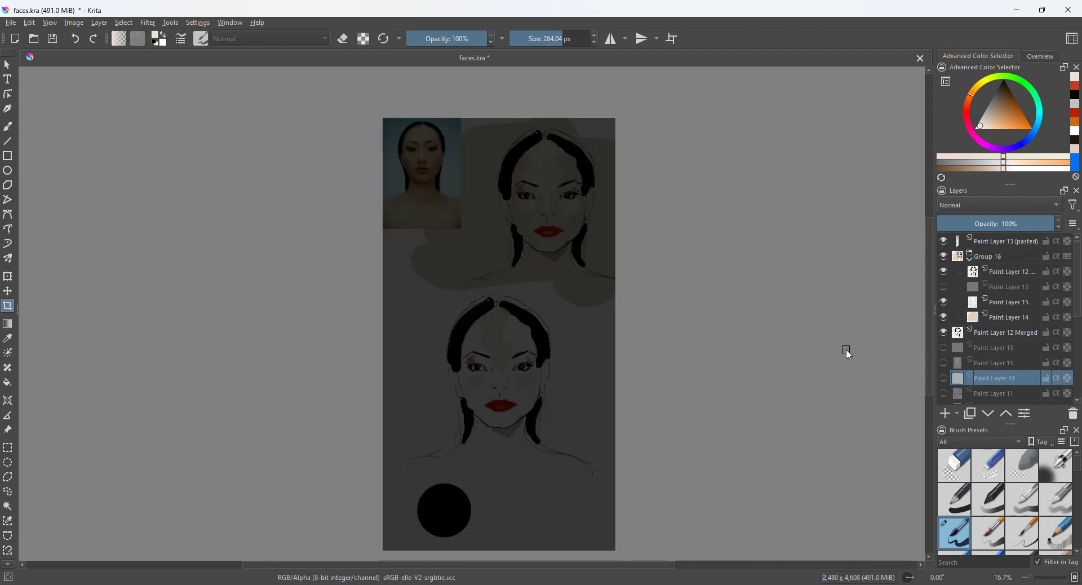
pyautogui.keyDown('shift'); pyautogui.click(1002, 349); pyautogui.keyUp('shift')
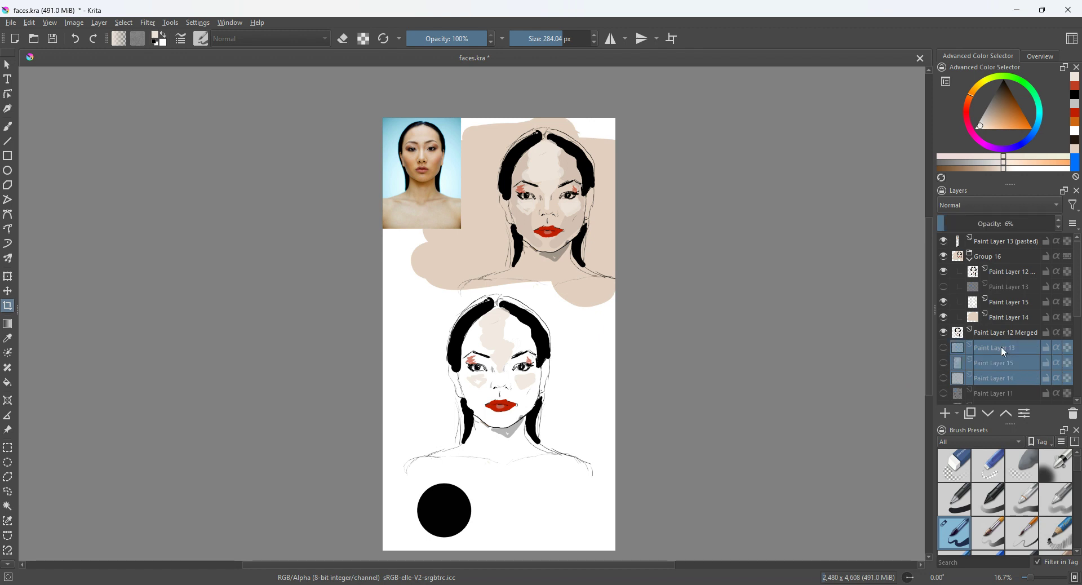
pyautogui.click(1072, 416)
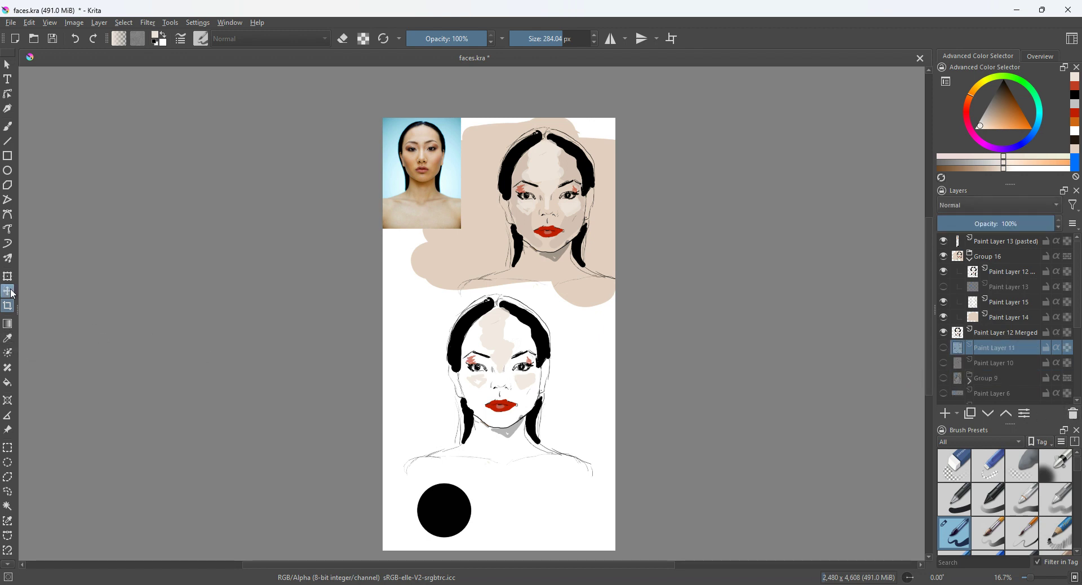
# Step: Erase the beige patches from the lower portrait's forehead and cheeks on Paint Layer 12 Merged, raising the eraser brush opacity to 100%
pyautogui.click(8, 126)
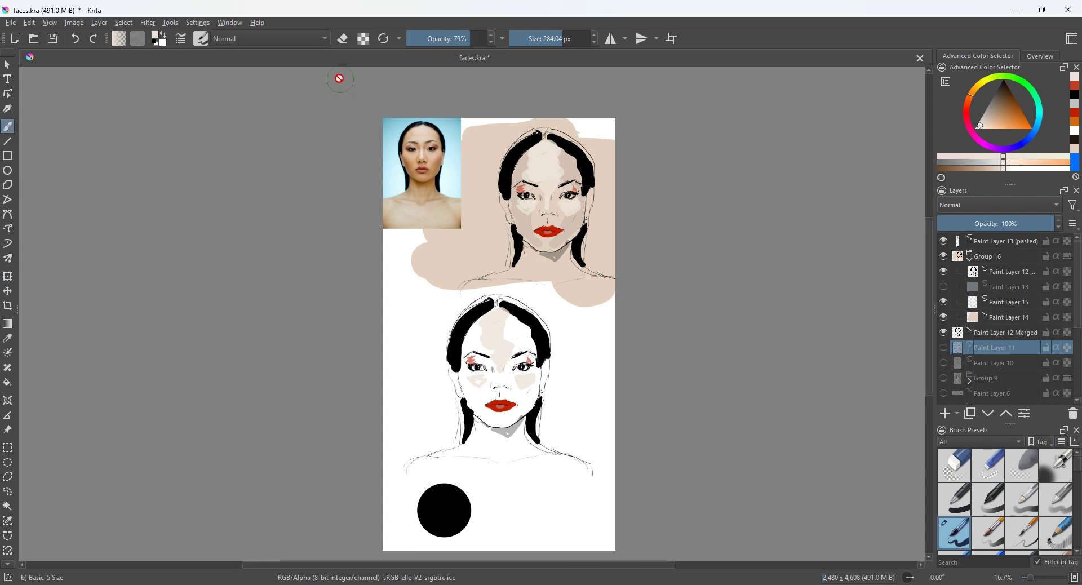
pyautogui.click(346, 42)
pyautogui.click(500, 365)
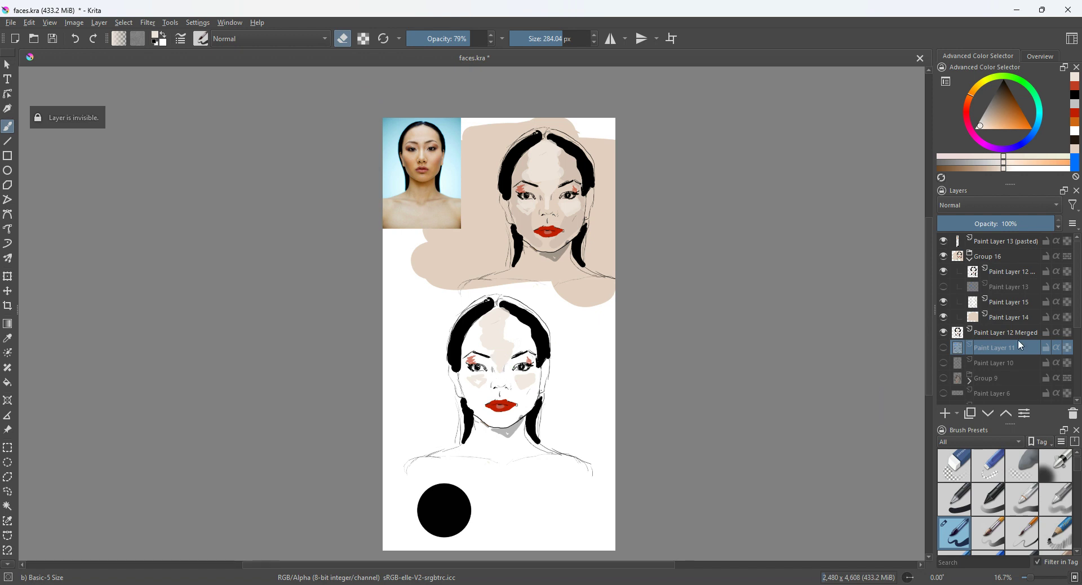
pyautogui.click(981, 331)
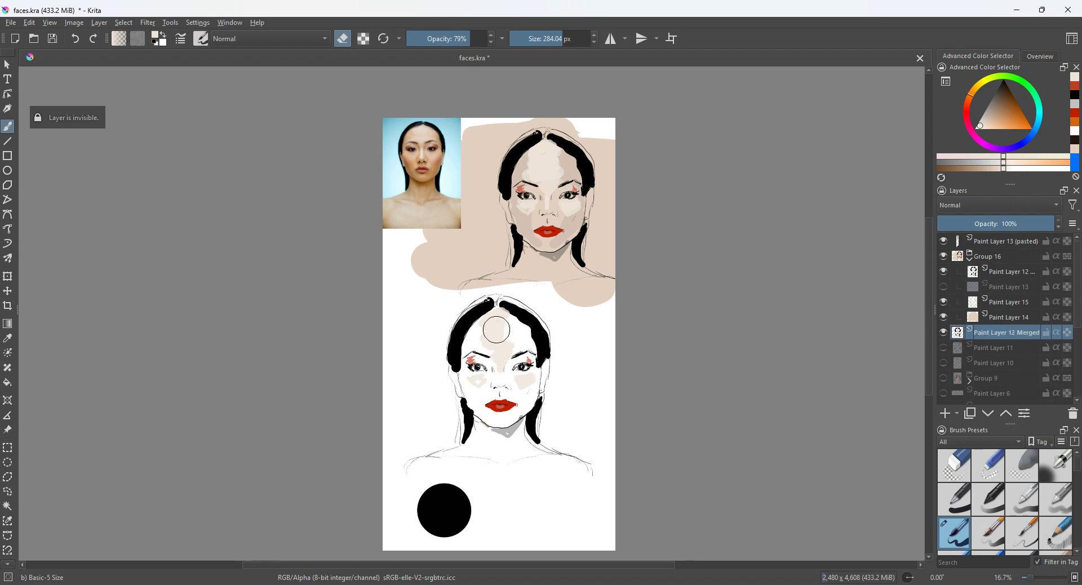
pyautogui.moveTo(498, 334)
pyautogui.mouseDown()
pyautogui.moveTo(507, 338)
pyautogui.moveTo(500, 366)
pyautogui.moveTo(537, 386)
pyautogui.moveTo(476, 374)
pyautogui.moveTo(472, 388)
pyautogui.mouseUp()
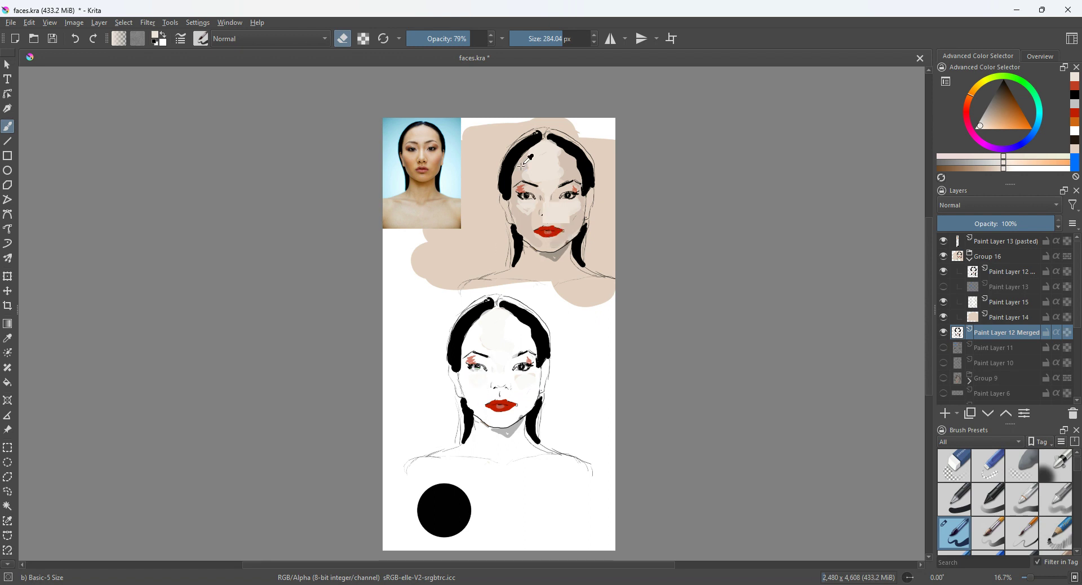
pyautogui.moveTo(471, 41); pyautogui.dragTo(496, 40)
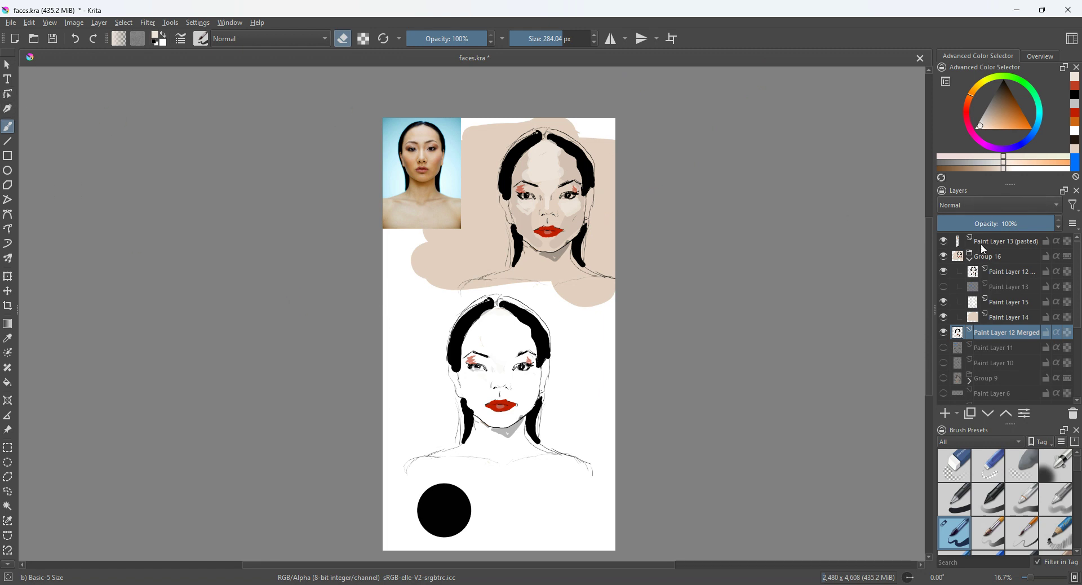
# Step: Collapse the upper portrait's group, move it below the lower portrait's line drawing, and add a new paint layer above that drawing
pyautogui.click(968, 263)
pyautogui.moveTo(983, 255); pyautogui.dragTo(983, 283)
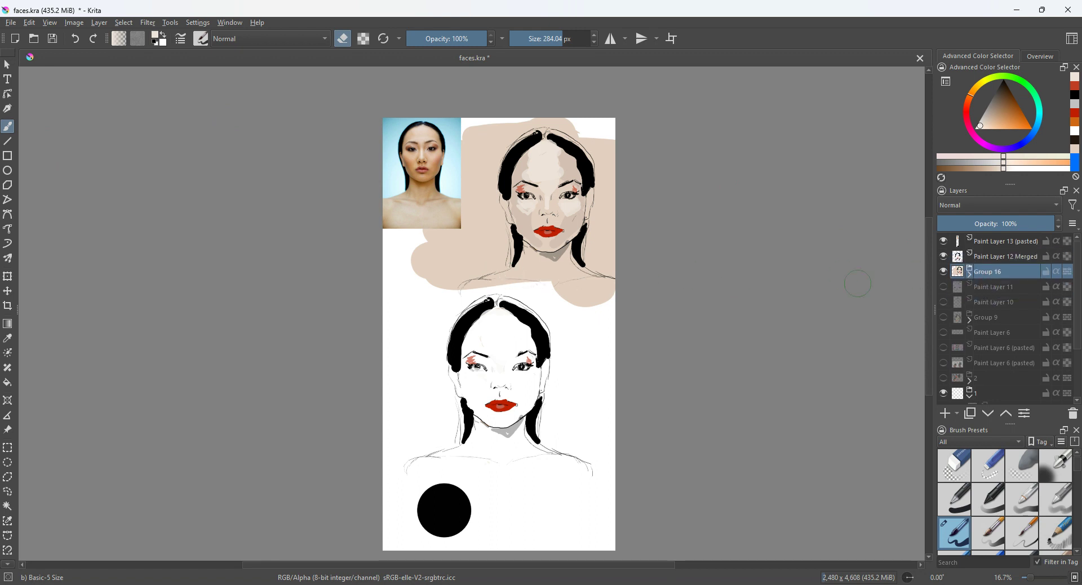
pyautogui.click(992, 256)
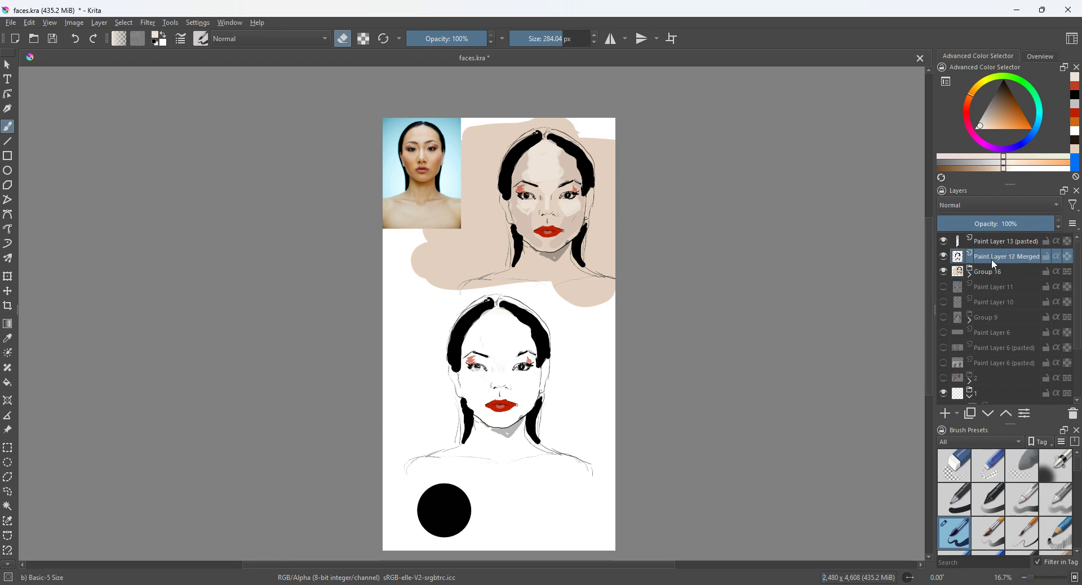
pyautogui.click(949, 410)
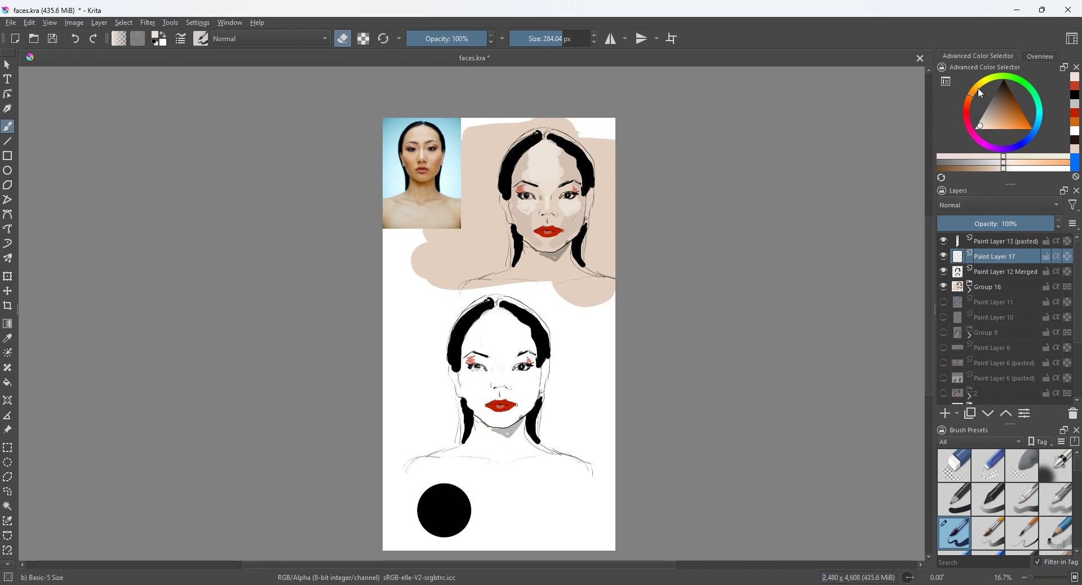
# Step: Handwrite the labels "Color" and "Shade" in near-black with pointer lines to the upper portrait's backdrop and chin shading, and mark its forehead
pyautogui.press('e')
pyautogui.click(1076, 141)
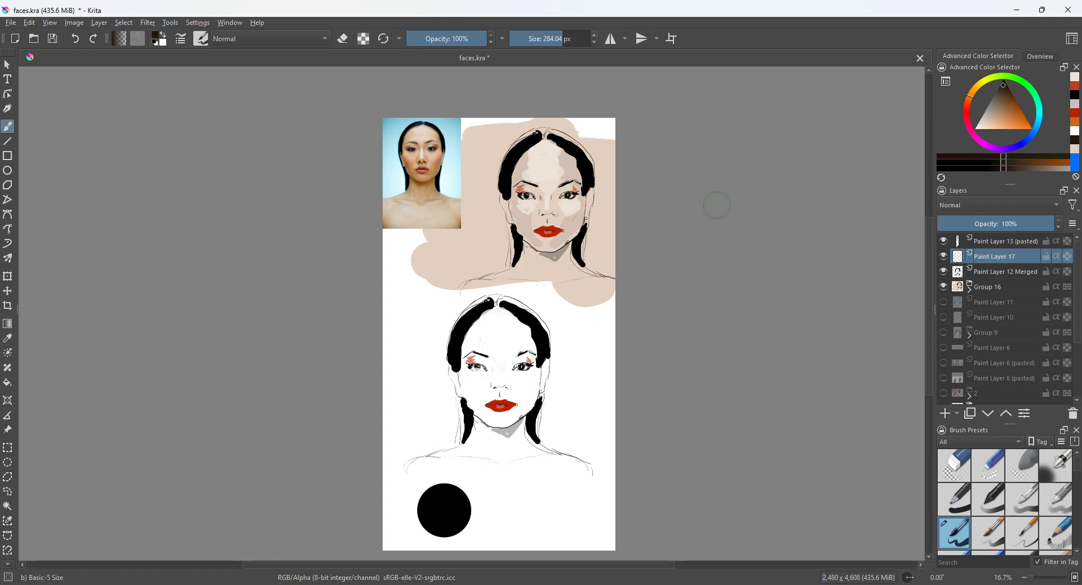
pyautogui.moveTo(424, 275)
pyautogui.mouseDown()
pyautogui.moveTo(408, 301)
pyautogui.moveTo(414, 317)
pyautogui.mouseUp()
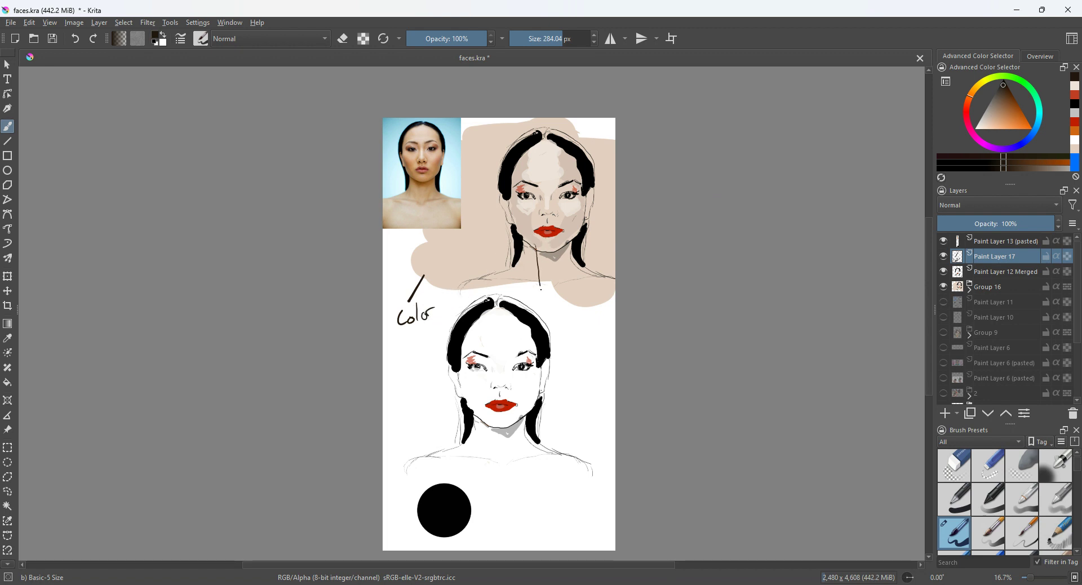
pyautogui.moveTo(548, 301)
pyautogui.mouseDown()
pyautogui.moveTo(545, 309)
pyautogui.moveTo(590, 303)
pyautogui.mouseUp()
pyautogui.moveTo(552, 172)
pyautogui.mouseDown()
pyautogui.moveTo(575, 167)
pyautogui.moveTo(566, 174)
pyautogui.mouseUp()
# Step: On the lower portrait's line drawing layer, darken the left eye's iris and erase most of the red eye shadow above both eyes
pyautogui.scroll(3, 480, 345)
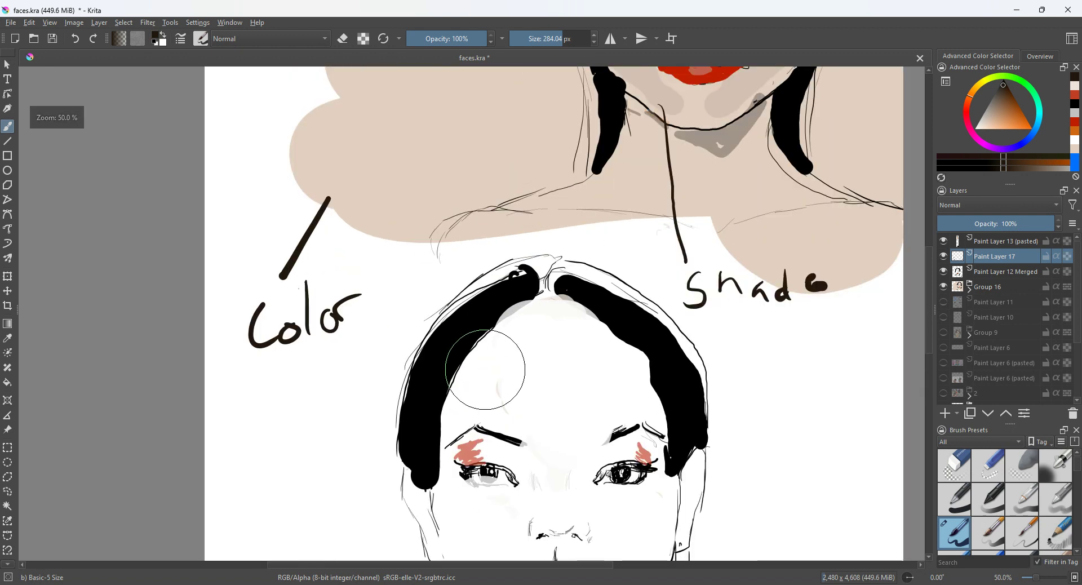
pyautogui.click(989, 273)
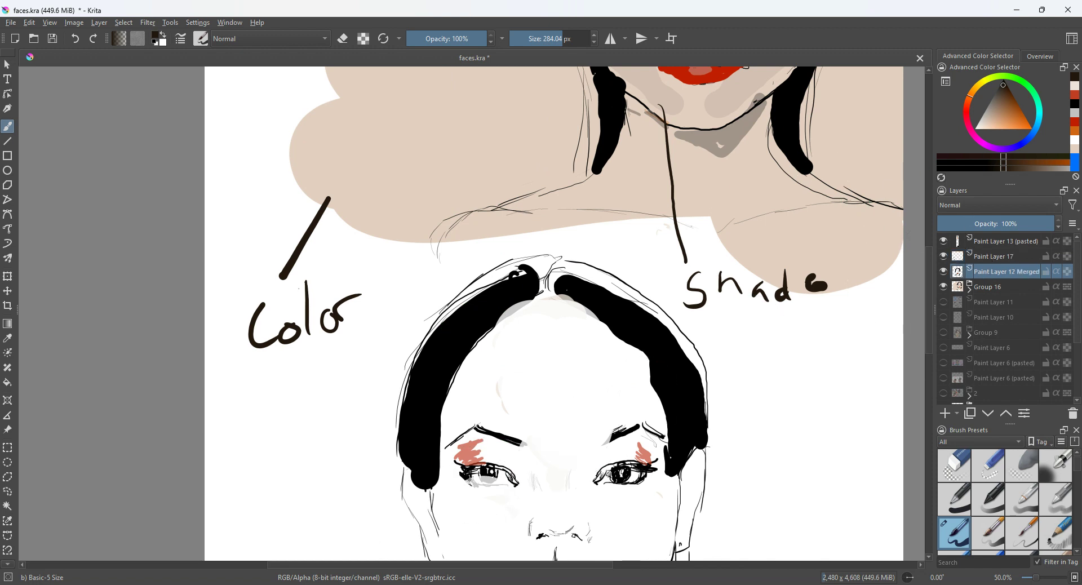
pyautogui.moveTo(482, 485); pyautogui.dragTo(504, 483)
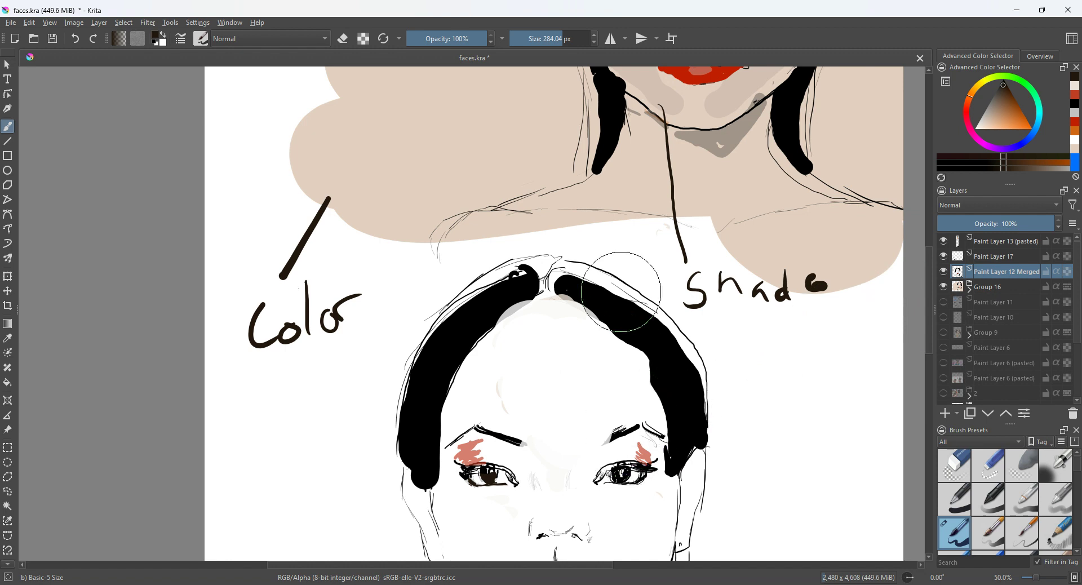
pyautogui.click(344, 39)
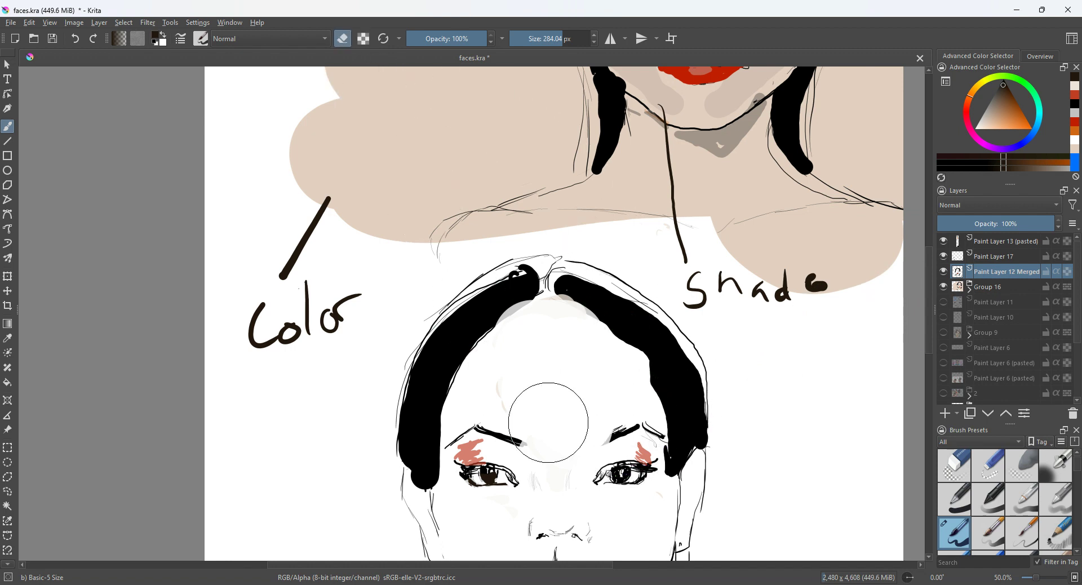
pyautogui.moveTo(642, 458); pyautogui.dragTo(650, 451)
pyautogui.moveTo(477, 453); pyautogui.dragTo(472, 450)
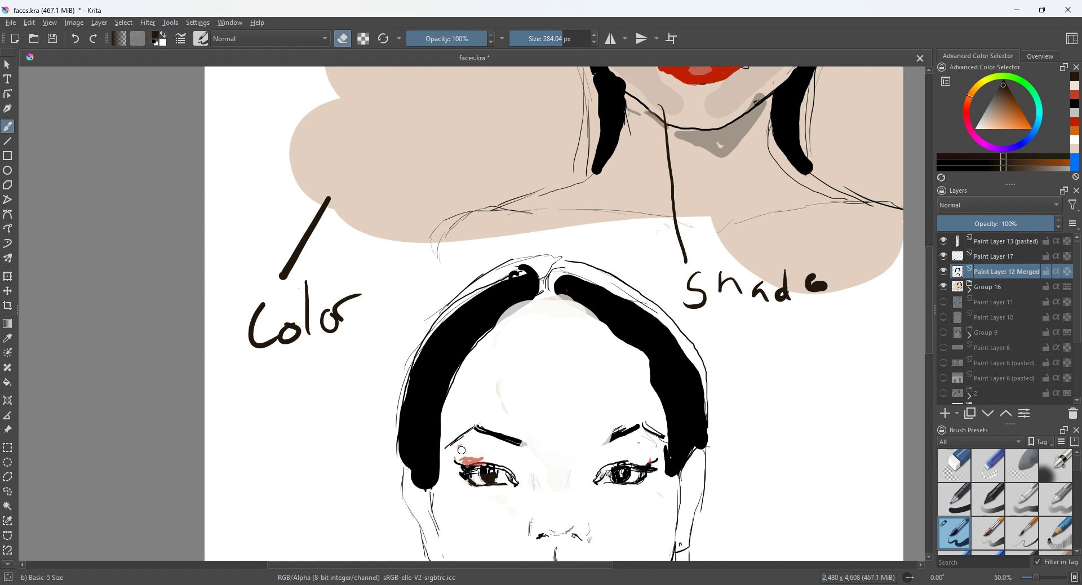
# Step: Try several orange-brown, pale yellow and golden hues in the color selector as possible skin tones
pyautogui.moveTo(933, 286); pyautogui.dragTo(920, 336)
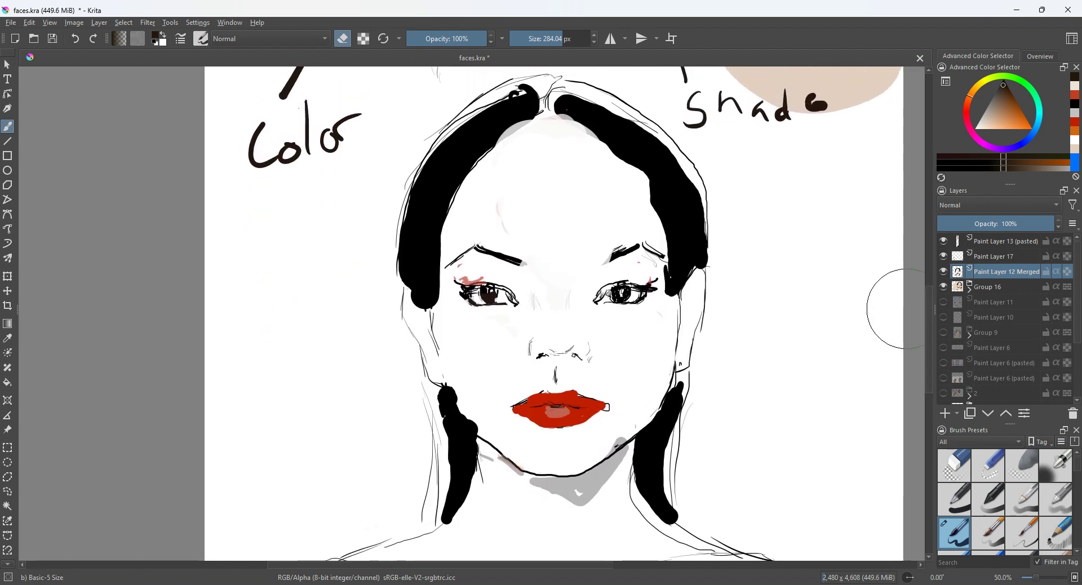
pyautogui.press('-')
pyautogui.press('-')
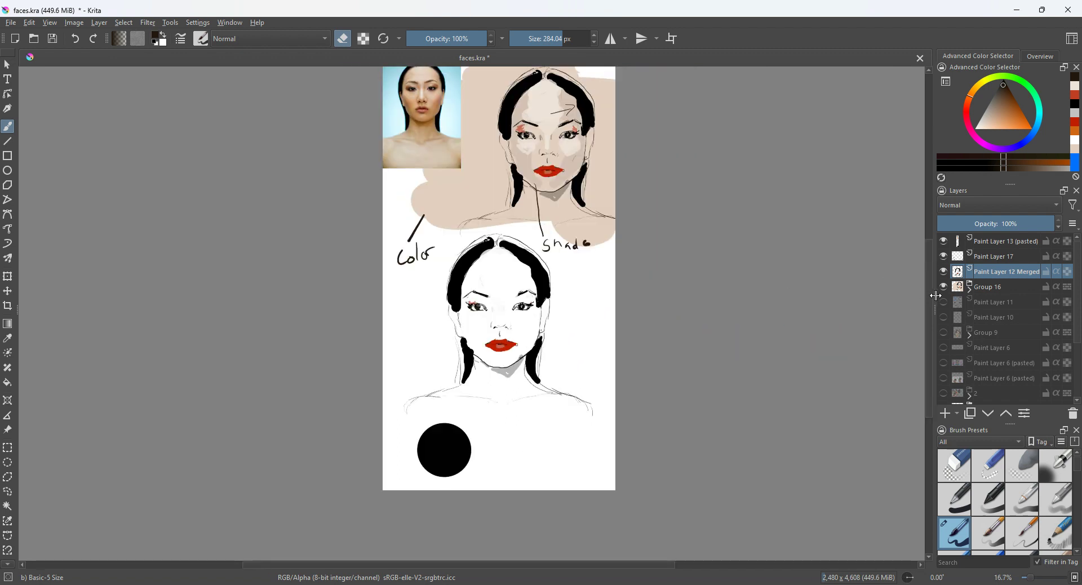
pyautogui.moveTo(931, 294); pyautogui.dragTo(929, 280)
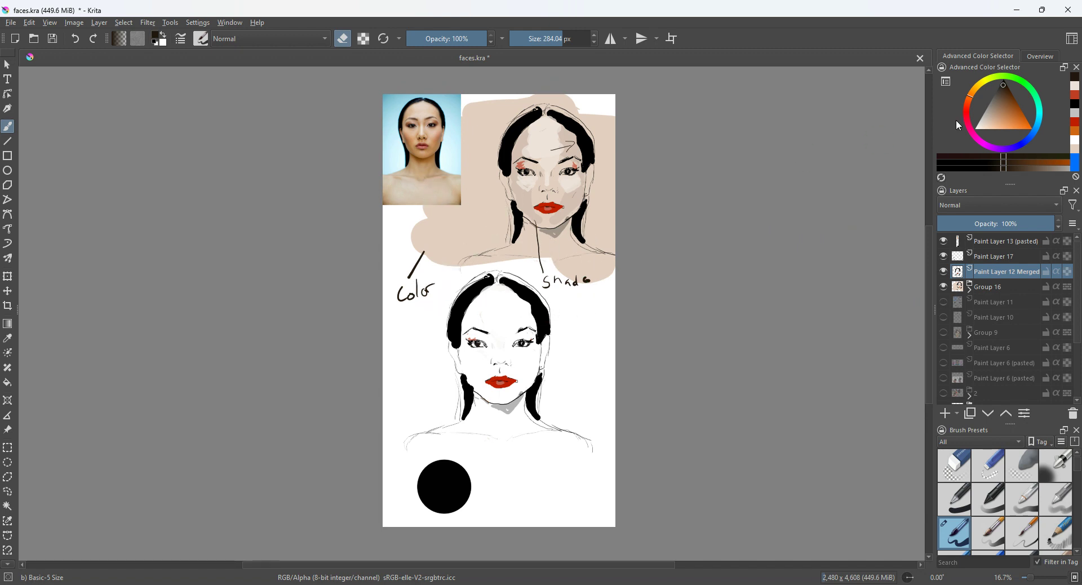
pyautogui.moveTo(979, 79)
pyautogui.mouseDown()
pyautogui.moveTo(976, 90)
pyautogui.moveTo(1029, 117)
pyautogui.moveTo(970, 94)
pyautogui.mouseUp()
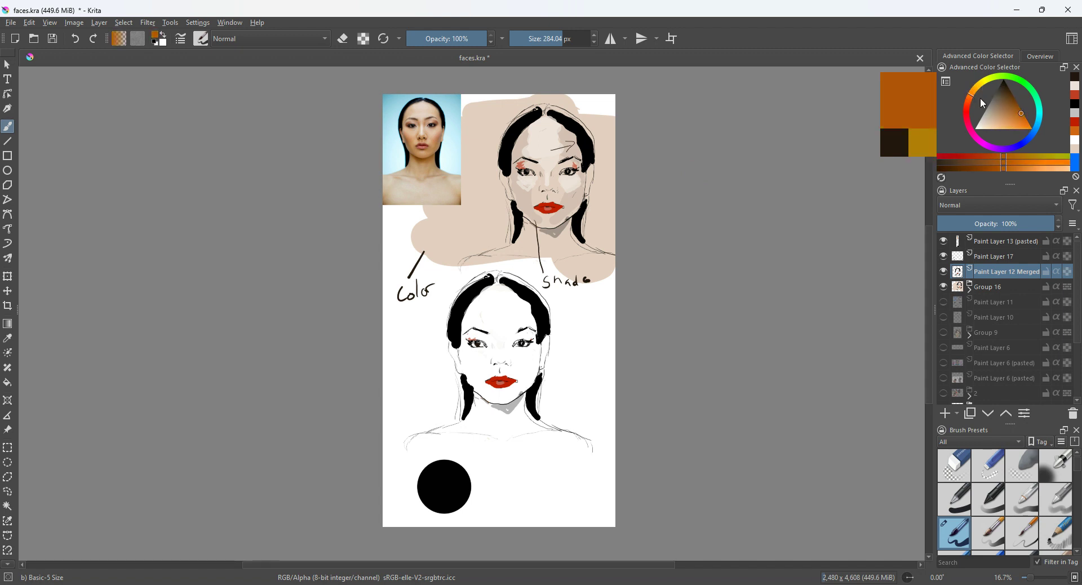
pyautogui.click(1016, 115)
pyautogui.moveTo(1019, 120)
pyautogui.mouseDown()
pyautogui.moveTo(996, 130)
pyautogui.moveTo(979, 88)
pyautogui.mouseUp()
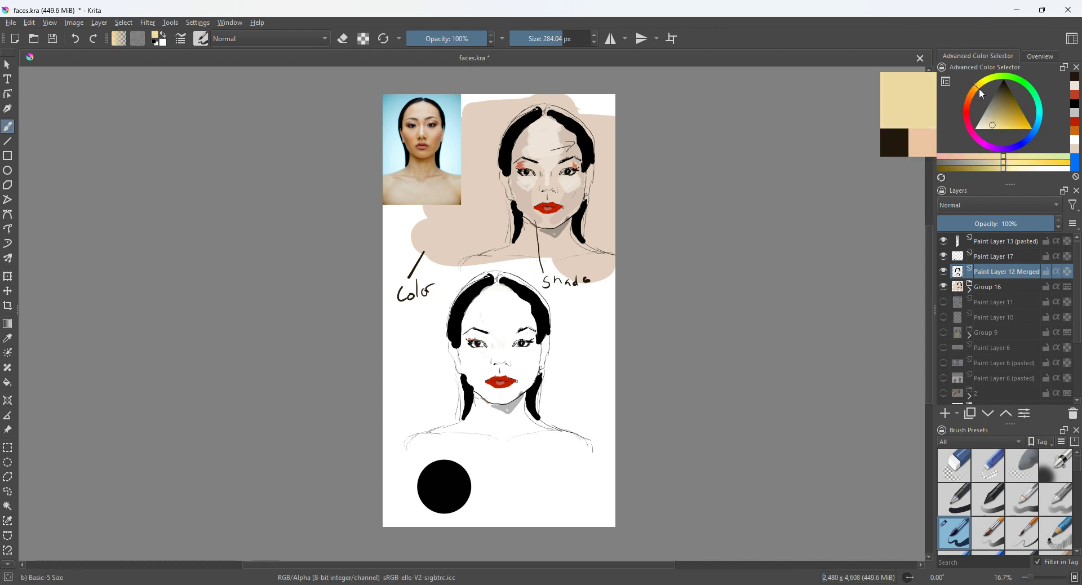
pyautogui.moveTo(996, 125); pyautogui.dragTo(1015, 129)
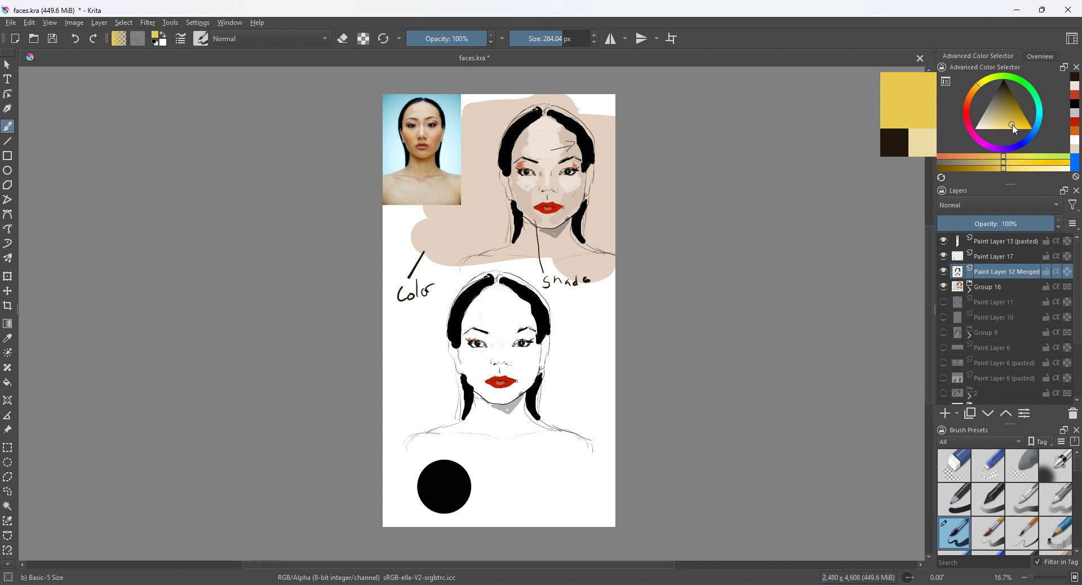
pyautogui.moveTo(979, 90); pyautogui.dragTo(974, 91)
pyautogui.click(973, 91)
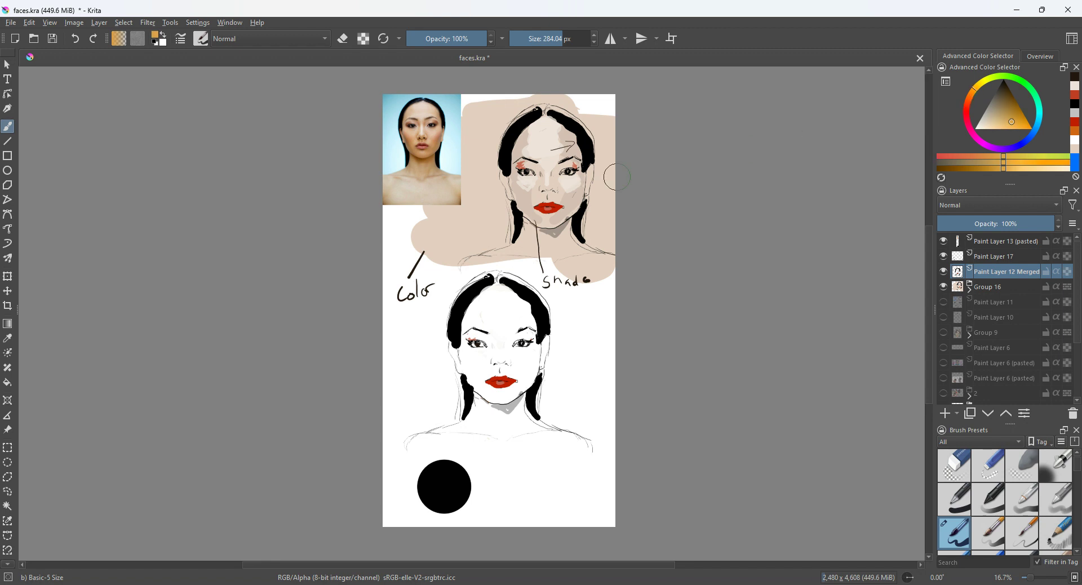
# Step: Sample light beige, medium tan and dark brown skin tones from the reference photo and paint each as a swatch beside the lower portrait
pyautogui.keyDown('ctrl'); pyautogui.click(444, 188); pyautogui.keyUp('ctrl')
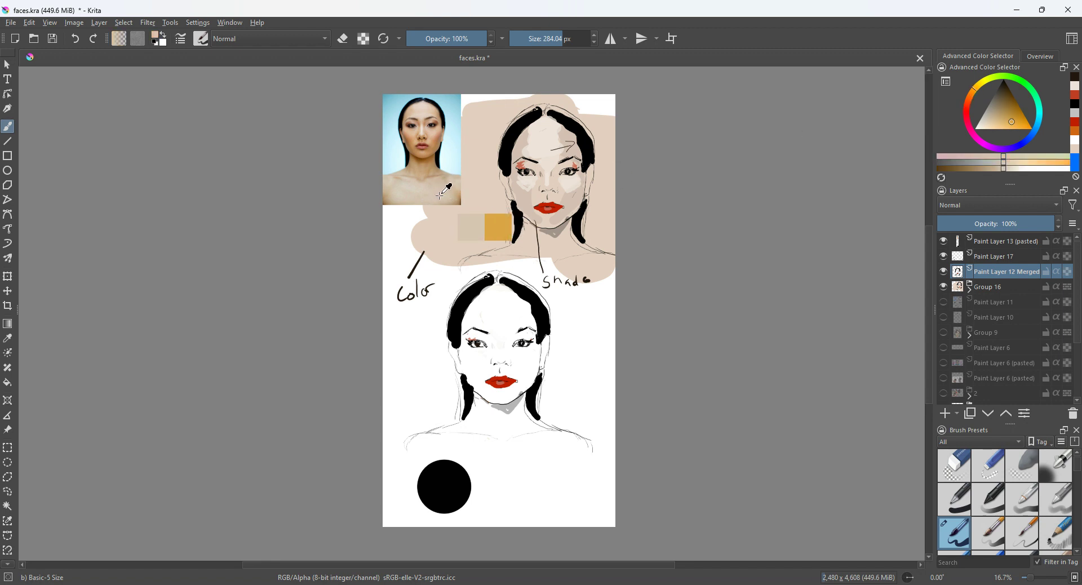
pyautogui.moveTo(430, 176)
pyautogui.mouseDown()
pyautogui.moveTo(415, 134)
pyautogui.moveTo(422, 111)
pyautogui.mouseUp()
pyautogui.moveTo(413, 372); pyautogui.dragTo(418, 361)
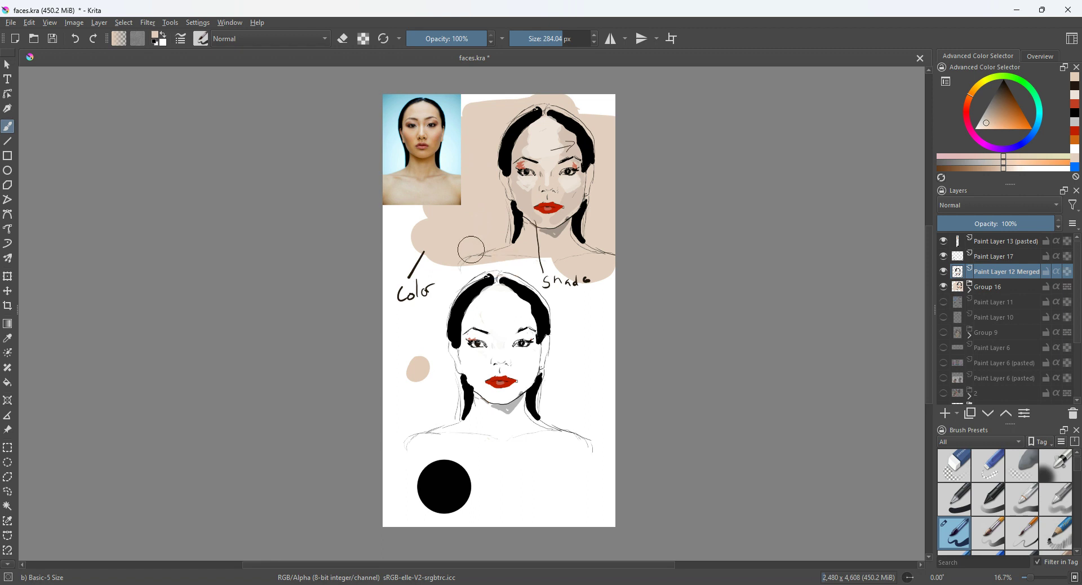
pyautogui.keyDown('ctrl'); pyautogui.click(435, 187); pyautogui.keyUp('ctrl')
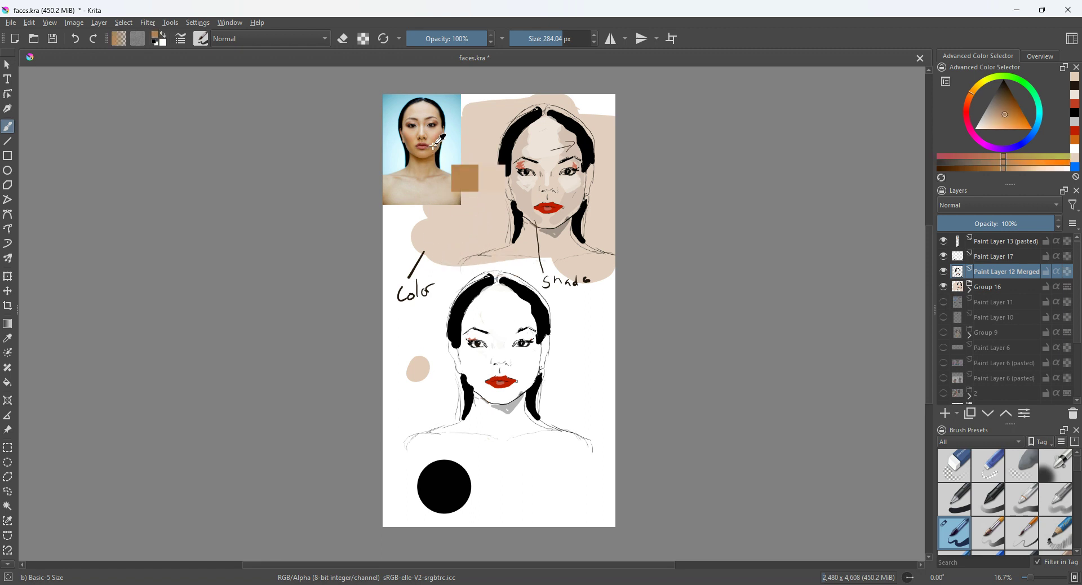
pyautogui.moveTo(399, 393); pyautogui.dragTo(401, 402)
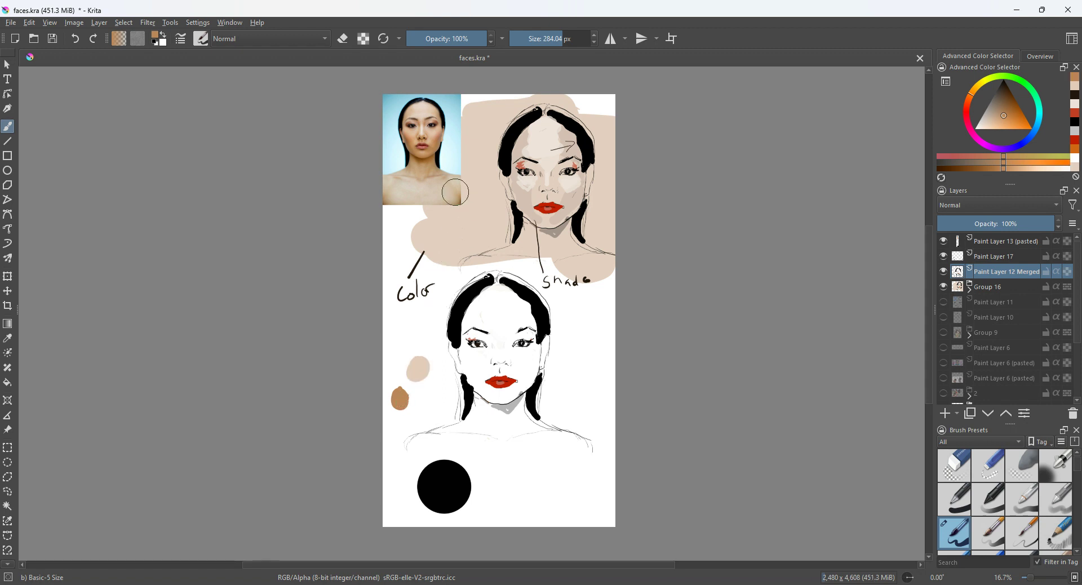
pyautogui.keyDown('ctrl'); pyautogui.moveTo(429, 167); pyautogui.dragTo(420, 162); pyautogui.keyUp('ctrl')
pyautogui.moveTo(422, 402); pyautogui.dragTo(428, 407)
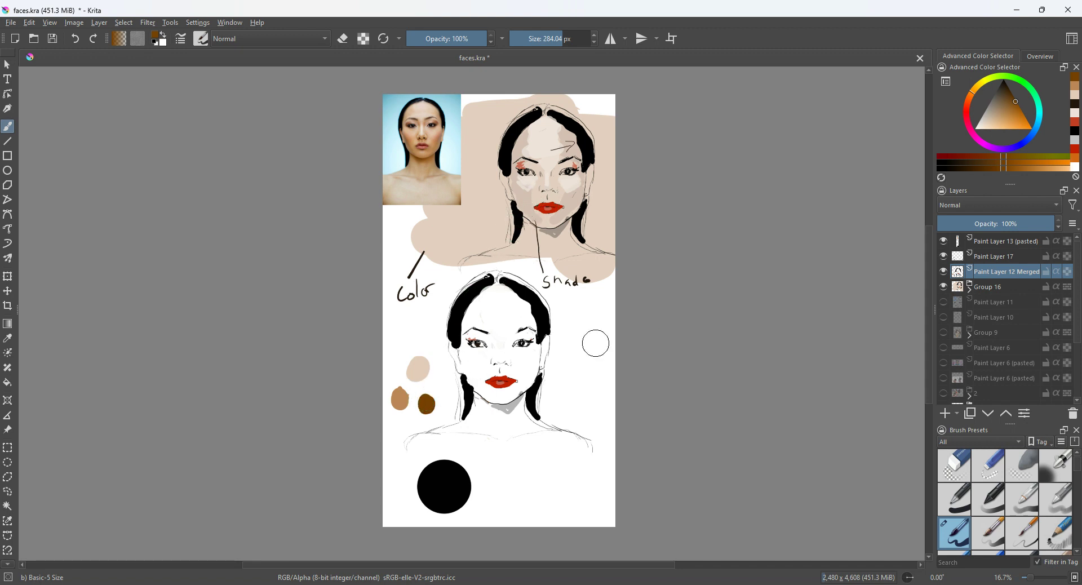
# Step: Move Paint Layer 17 beneath Group 16 in the layer stack, checking which layer holds the lower portrait's line drawing
pyautogui.click(985, 292)
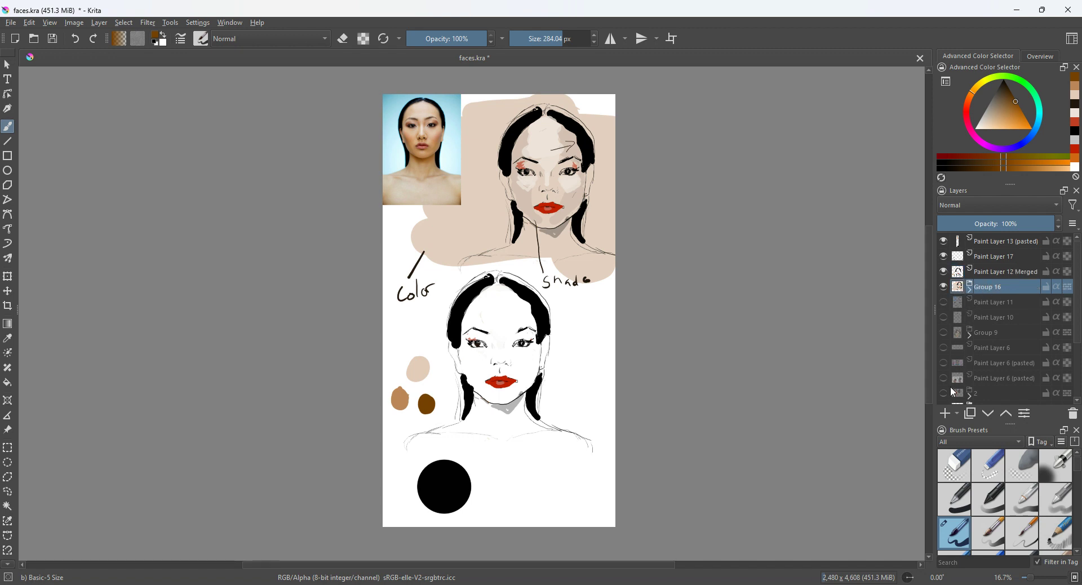
pyautogui.click(944, 271)
pyautogui.click(945, 272)
pyautogui.click(944, 256)
pyautogui.click(945, 256)
pyautogui.moveTo(982, 256)
pyautogui.mouseDown()
pyautogui.moveTo(995, 279)
pyautogui.moveTo(984, 296)
pyautogui.mouseUp()
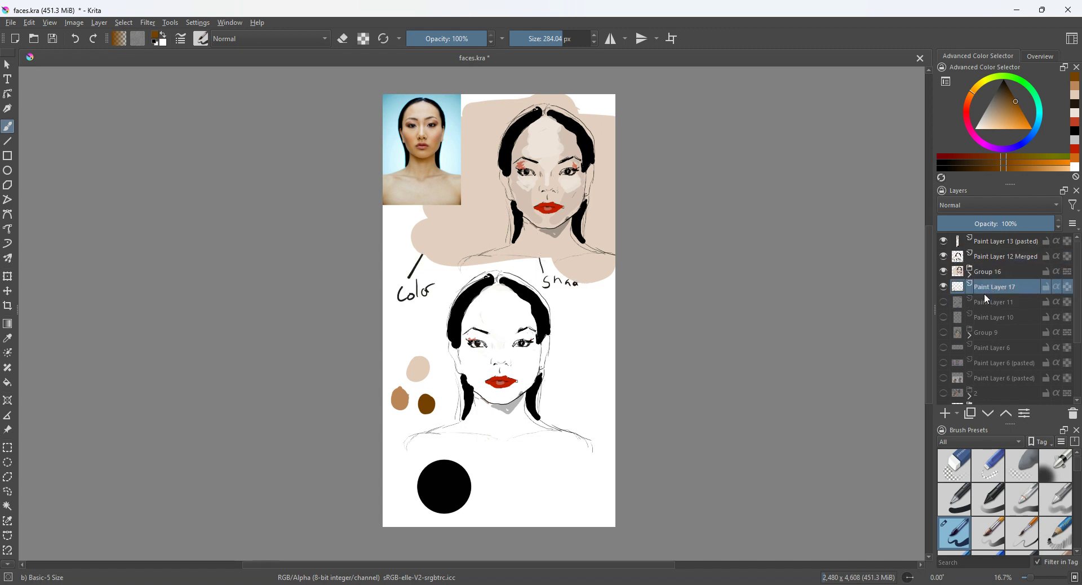
# Step: On Paint Layer 17, fill the lower portrait's face, neck and shoulders with the light beige skin tone as a flat base
pyautogui.keyDown('ctrl'); pyautogui.click(421, 371); pyautogui.keyUp('ctrl')
pyautogui.moveTo(511, 318)
pyautogui.mouseDown()
pyautogui.moveTo(496, 314)
pyautogui.moveTo(499, 285)
pyautogui.moveTo(472, 288)
pyautogui.moveTo(474, 314)
pyautogui.moveTo(528, 309)
pyautogui.mouseUp()
pyautogui.hotkey('ctrl', 'z')
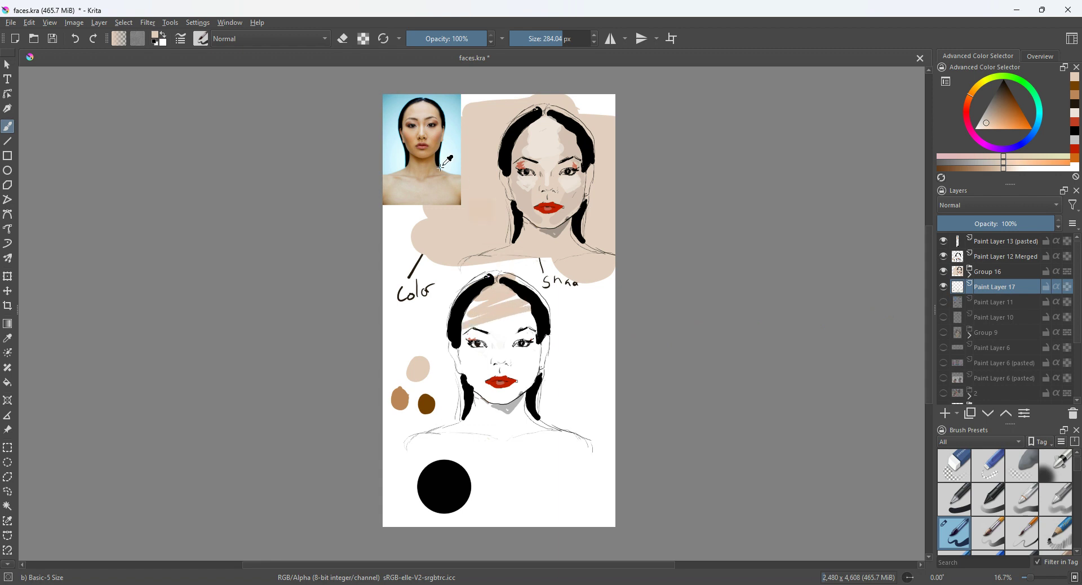
pyautogui.moveTo(423, 126); pyautogui.dragTo(421, 109)
pyautogui.moveTo(528, 412)
pyautogui.mouseDown()
pyautogui.moveTo(517, 421)
pyautogui.moveTo(586, 453)
pyautogui.moveTo(460, 434)
pyautogui.moveTo(423, 443)
pyautogui.moveTo(511, 402)
pyautogui.moveTo(522, 420)
pyautogui.moveTo(523, 404)
pyautogui.moveTo(493, 398)
pyautogui.moveTo(526, 379)
pyautogui.moveTo(485, 392)
pyautogui.moveTo(541, 345)
pyautogui.moveTo(538, 360)
pyautogui.moveTo(533, 333)
pyautogui.moveTo(474, 370)
pyautogui.moveTo(454, 354)
pyautogui.moveTo(522, 322)
pyautogui.moveTo(471, 338)
pyautogui.moveTo(494, 286)
pyautogui.moveTo(484, 310)
pyautogui.moveTo(530, 309)
pyautogui.moveTo(539, 324)
pyautogui.mouseUp()
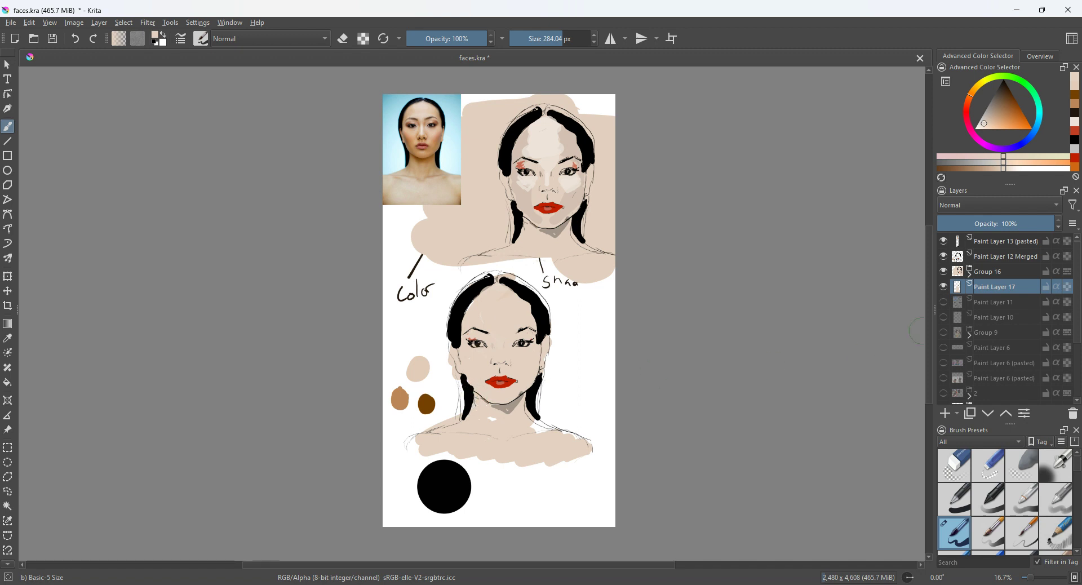
# Step: Erase the gray shading beneath the lower portrait's chin on the Paint Layer 12 Merged layer
pyautogui.click(993, 274)
pyautogui.click(944, 271)
pyautogui.click(943, 271)
pyautogui.click(944, 256)
pyautogui.click(943, 257)
pyautogui.click(993, 257)
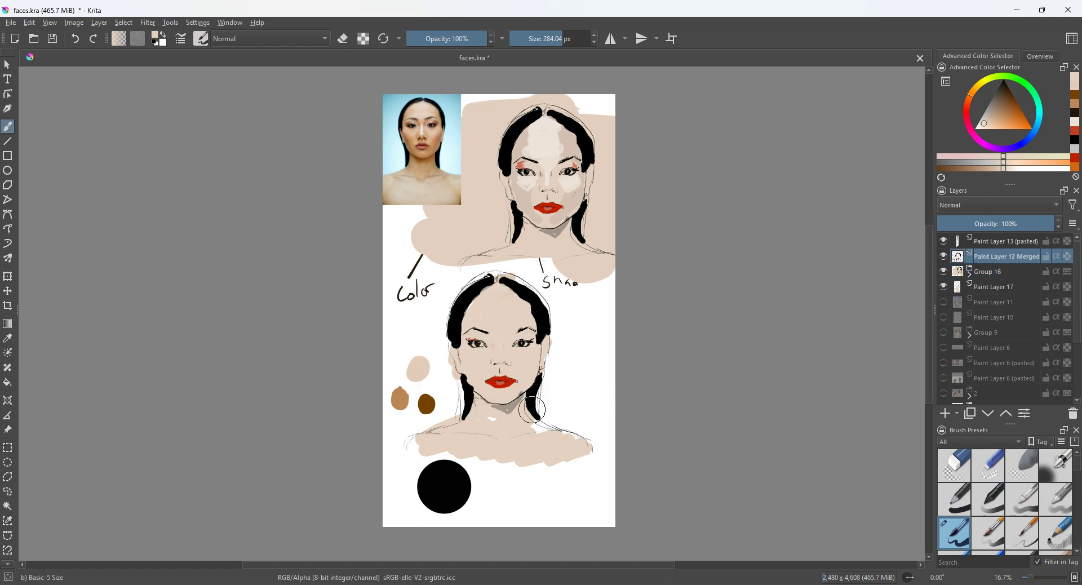
pyautogui.click(343, 38)
pyautogui.moveTo(521, 404); pyautogui.dragTo(500, 409)
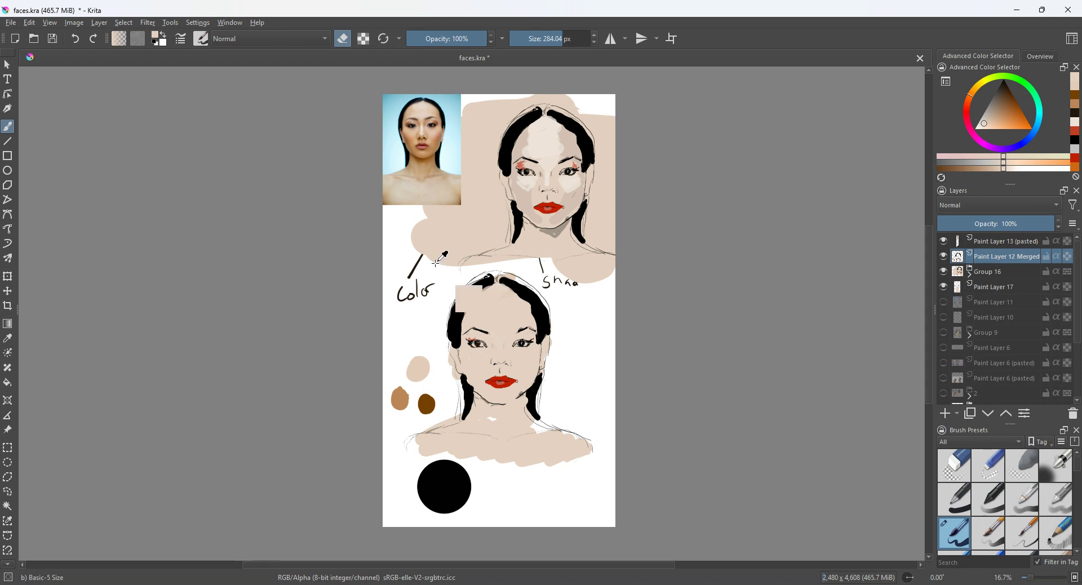
# Step: Paint the shadow beneath the lower portrait's chin with the dark brown swatch color, and sample the medium tan swatch
pyautogui.press('e')
pyautogui.keyDown('ctrl'); pyautogui.click(427, 403); pyautogui.keyUp('ctrl')
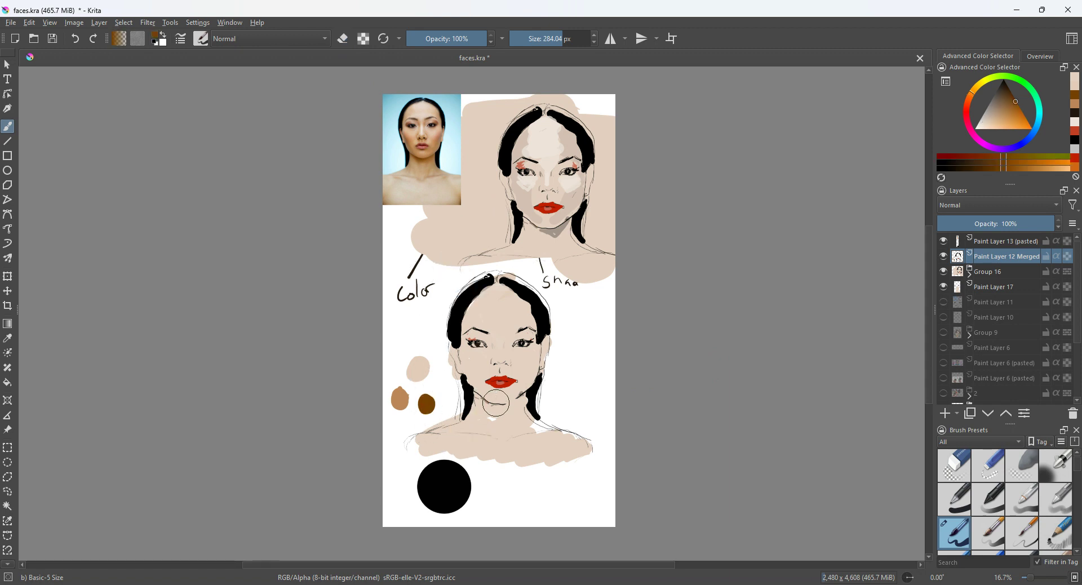
pyautogui.moveTo(484, 403); pyautogui.dragTo(495, 406)
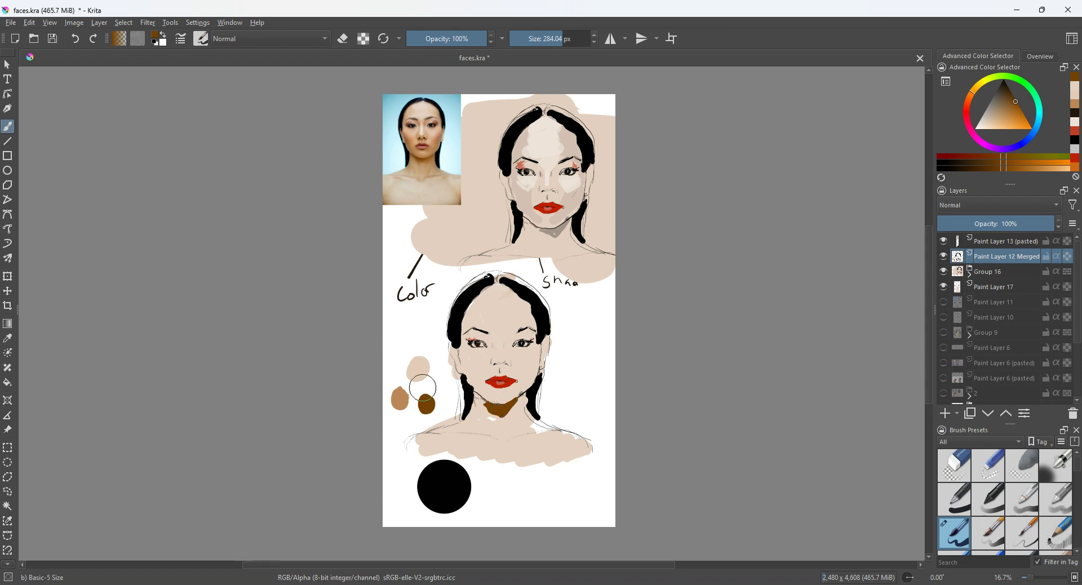
pyautogui.keyDown('ctrl'); pyautogui.click(402, 397); pyautogui.keyUp('ctrl')
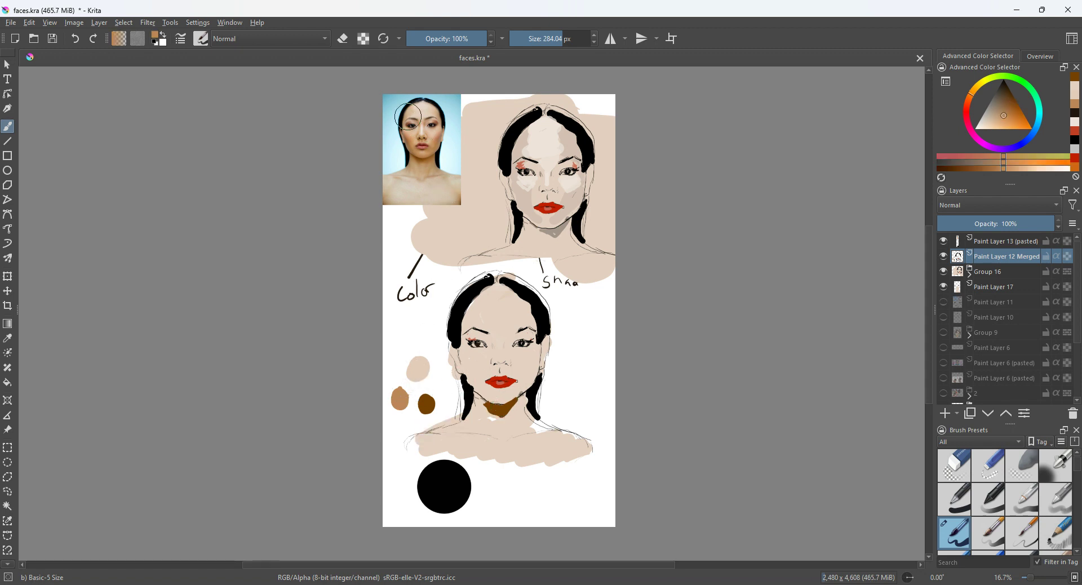
# Step: Try shading the lower portrait's forehead, cheeks and jaw with medium tan at full opacity, and undo the strokes
pyautogui.click(474, 308)
pyautogui.moveTo(464, 327); pyautogui.dragTo(469, 310)
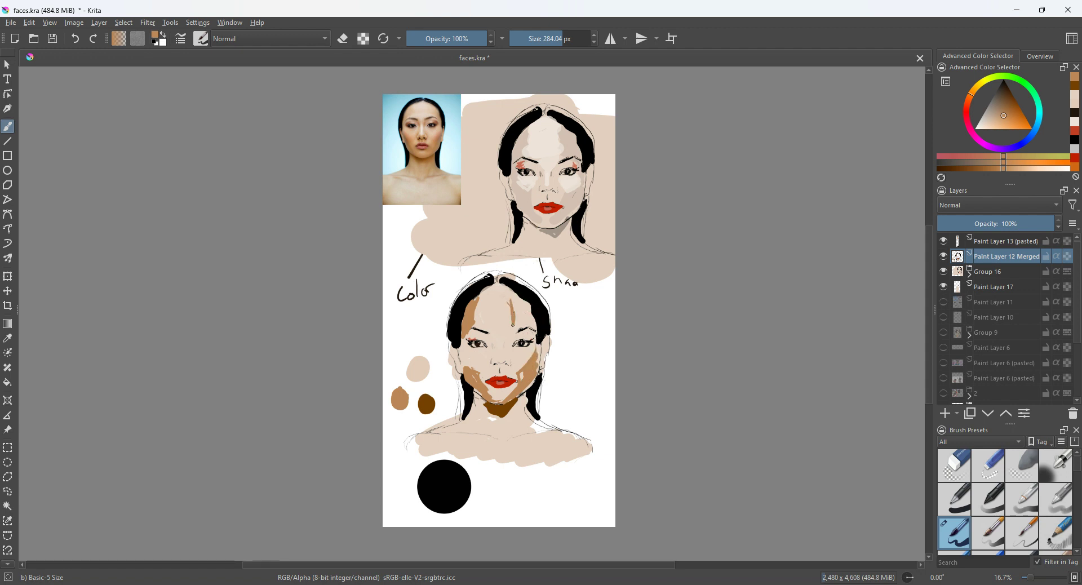
pyautogui.hotkey('ctrl', 'z')
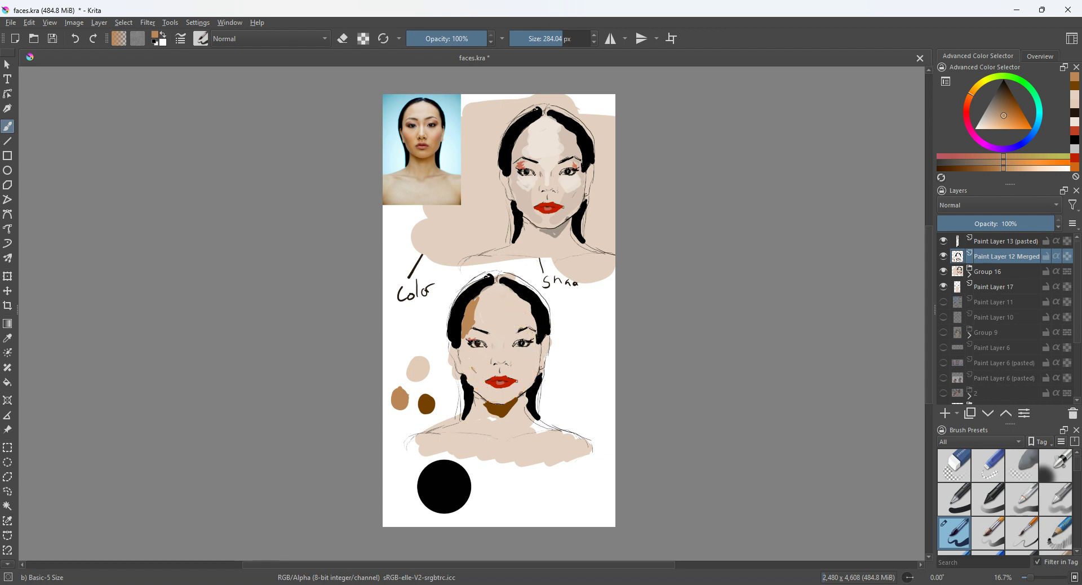
pyautogui.hotkey('ctrl', 'z')
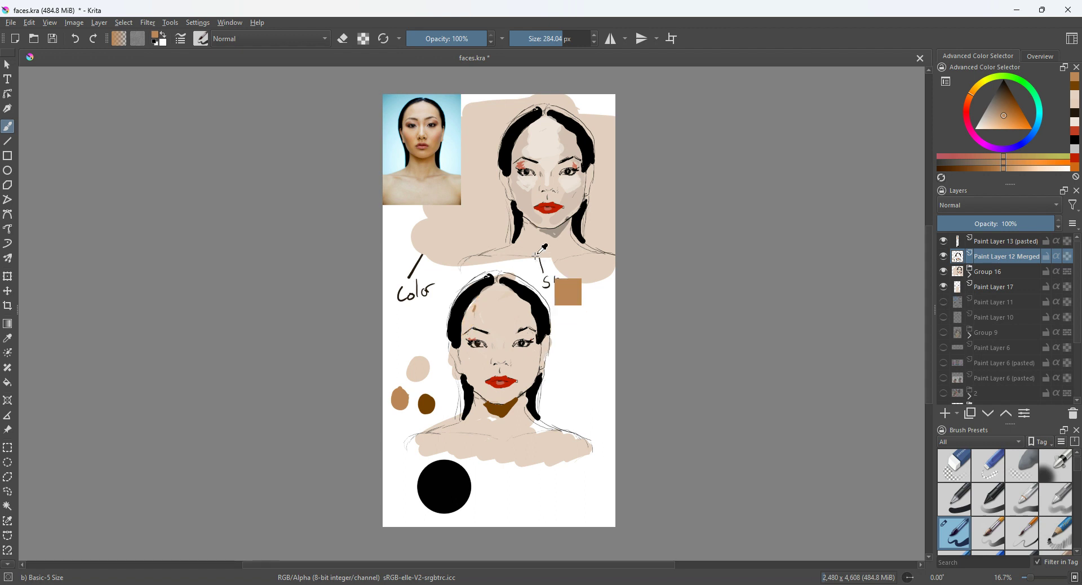
# Step: Set the brush opacity to 38% and shade the sides of the lower portrait's forehead, nose, cheeks and jaw in medium tan
pyautogui.moveTo(474, 42); pyautogui.dragTo(438, 43)
pyautogui.moveTo(468, 339)
pyautogui.mouseDown()
pyautogui.moveTo(480, 299)
pyautogui.moveTo(461, 337)
pyautogui.moveTo(488, 317)
pyautogui.moveTo(464, 337)
pyautogui.moveTo(484, 292)
pyautogui.mouseUp()
pyautogui.hotkey('ctrl', 'z')
pyautogui.hotkey('ctrl', 'z')
pyautogui.hotkey('ctrl', 'z')
pyautogui.moveTo(465, 334); pyautogui.dragTo(486, 304)
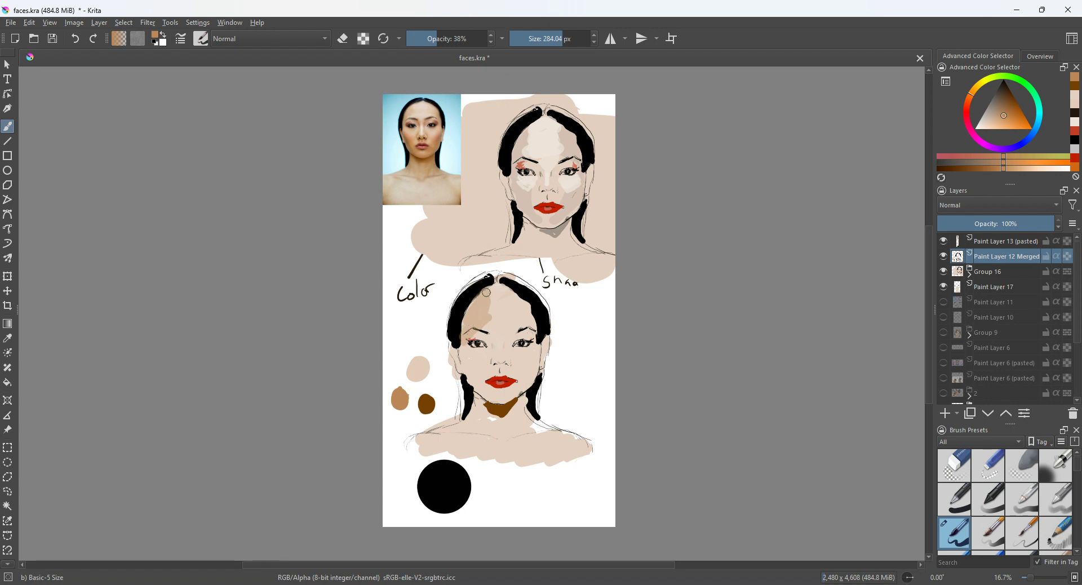
pyautogui.moveTo(467, 355)
pyautogui.mouseDown()
pyautogui.moveTo(493, 398)
pyautogui.moveTo(469, 369)
pyautogui.mouseUp()
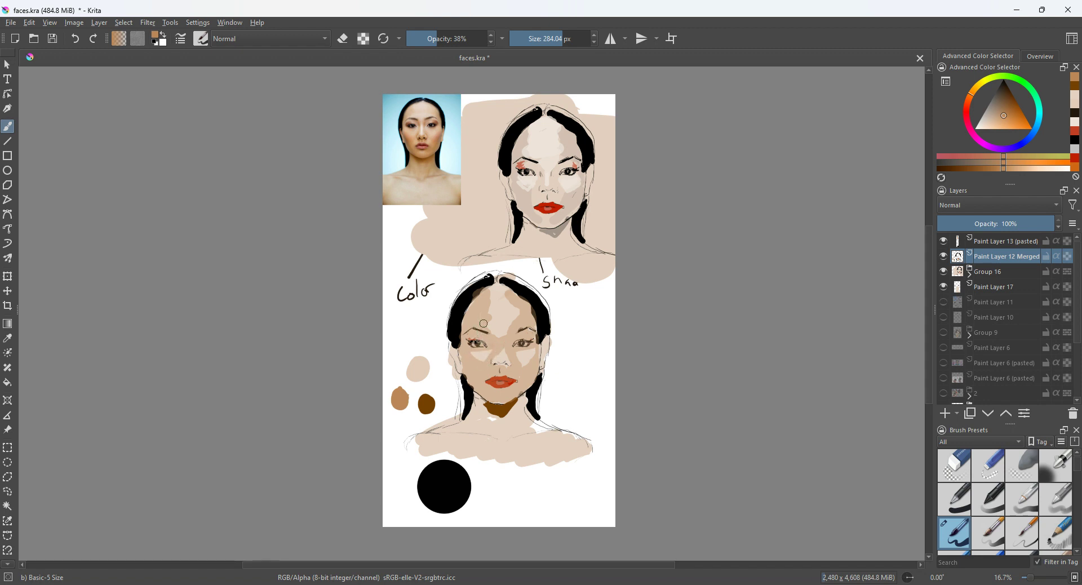
# Step: Extend the translucent medium tan over the lower portrait's central forehead and under-eye areas, and down the neck and shoulders
pyautogui.moveTo(489, 330)
pyautogui.mouseDown()
pyautogui.moveTo(499, 337)
pyautogui.moveTo(497, 320)
pyautogui.moveTo(514, 308)
pyautogui.moveTo(499, 289)
pyautogui.mouseUp()
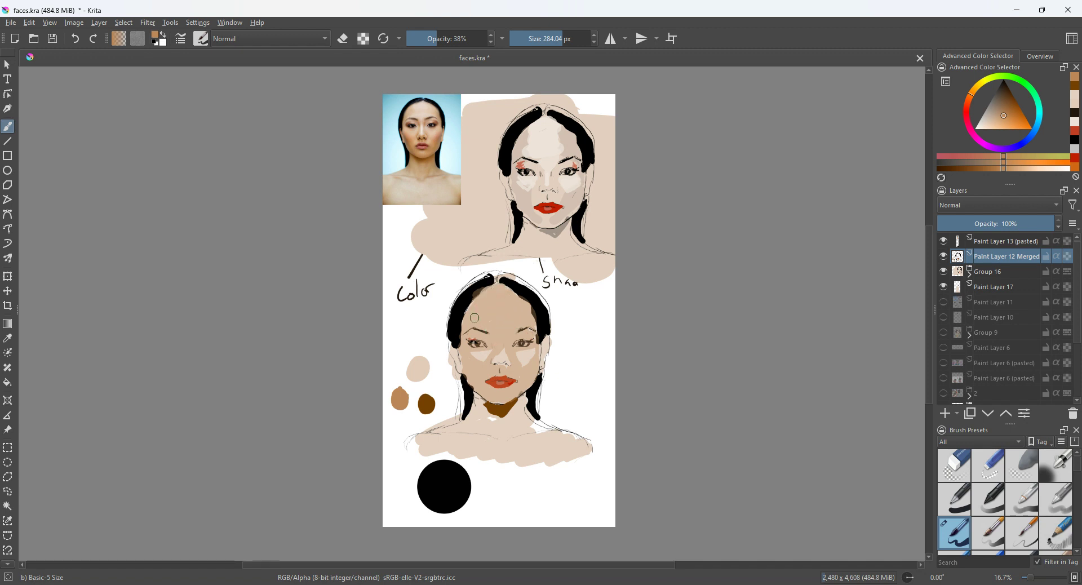
pyautogui.moveTo(479, 354)
pyautogui.mouseDown()
pyautogui.moveTo(529, 363)
pyautogui.moveTo(530, 354)
pyautogui.mouseUp()
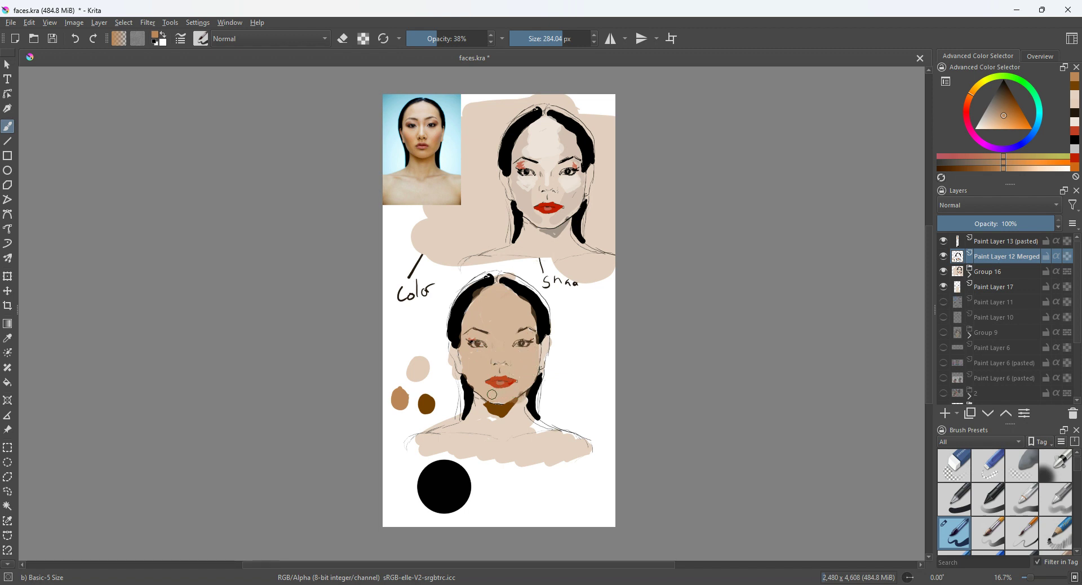
pyautogui.moveTo(468, 424); pyautogui.dragTo(510, 409)
pyautogui.moveTo(506, 420)
pyautogui.mouseDown()
pyautogui.moveTo(552, 429)
pyautogui.moveTo(527, 419)
pyautogui.mouseUp()
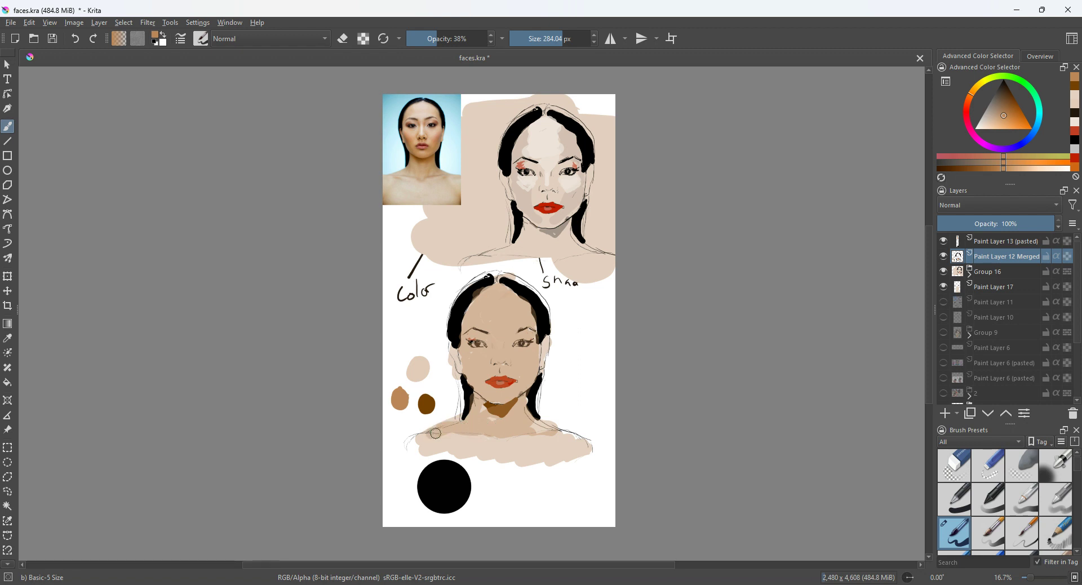
pyautogui.moveTo(541, 435)
pyautogui.mouseDown()
pyautogui.moveTo(430, 442)
pyautogui.moveTo(564, 438)
pyautogui.moveTo(455, 450)
pyautogui.moveTo(561, 454)
pyautogui.moveTo(525, 466)
pyautogui.moveTo(549, 455)
pyautogui.moveTo(431, 453)
pyautogui.moveTo(535, 464)
pyautogui.mouseUp()
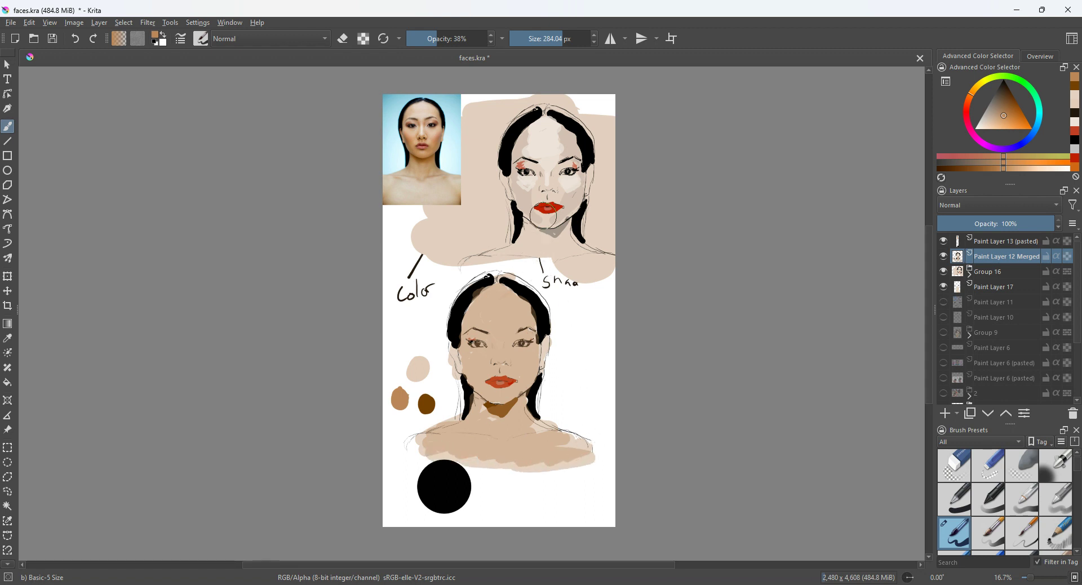
# Step: Sample the light beige swatch and paint soft highlights on the lower portrait's central forehead and nose bridge
pyautogui.keyDown('ctrl'); pyautogui.click(420, 112); pyautogui.keyUp('ctrl')
pyautogui.keyDown('ctrl'); pyautogui.click(420, 113); pyautogui.keyUp('ctrl')
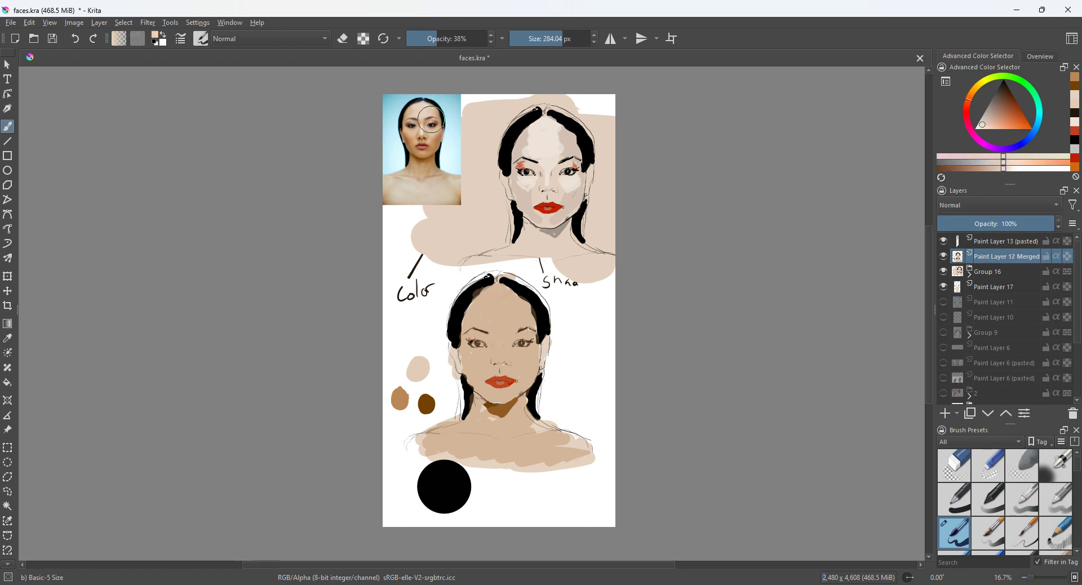
pyautogui.keyDown('ctrl'); pyautogui.click(424, 367); pyautogui.keyUp('ctrl')
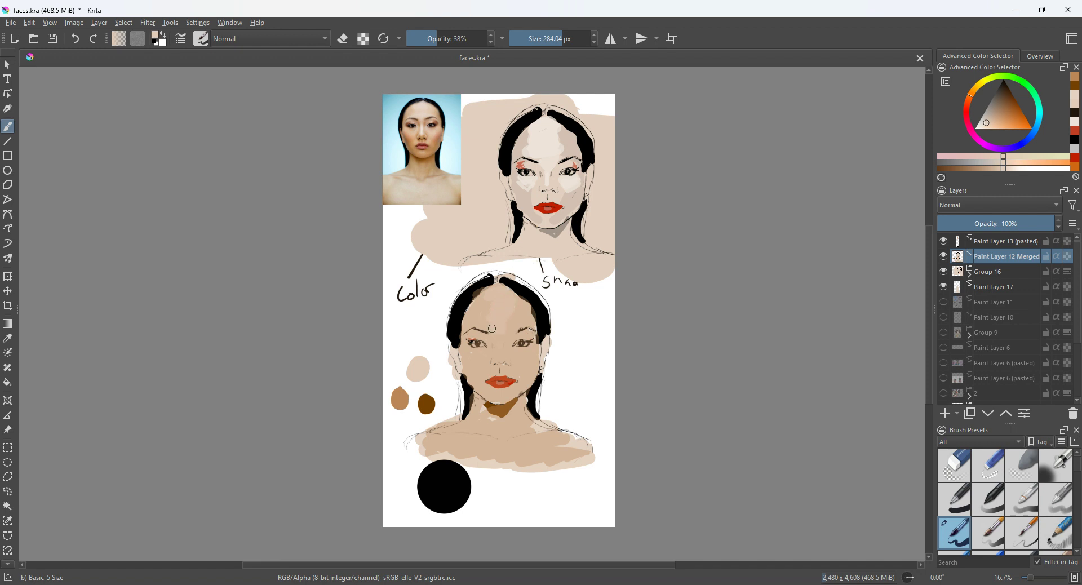
pyautogui.click(499, 347)
# Step: Sample the red from the upper portrait's lips and strengthen the lower portrait's lip color with it
pyautogui.keyDown('ctrl'); pyautogui.click(546, 238); pyautogui.keyUp('ctrl')
pyautogui.moveTo(546, 238); pyautogui.dragTo(545, 207)
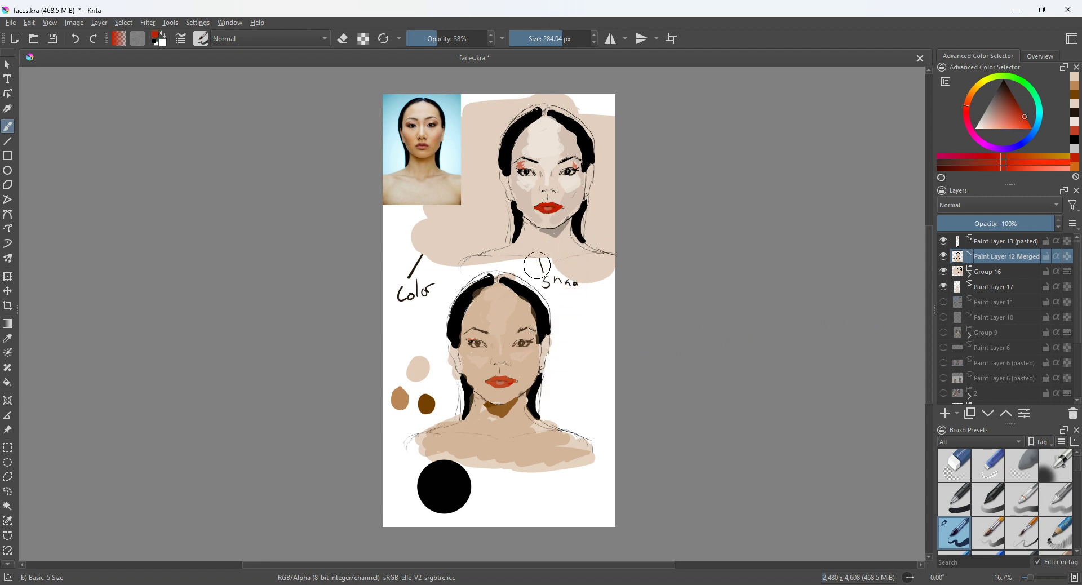
pyautogui.click(504, 377)
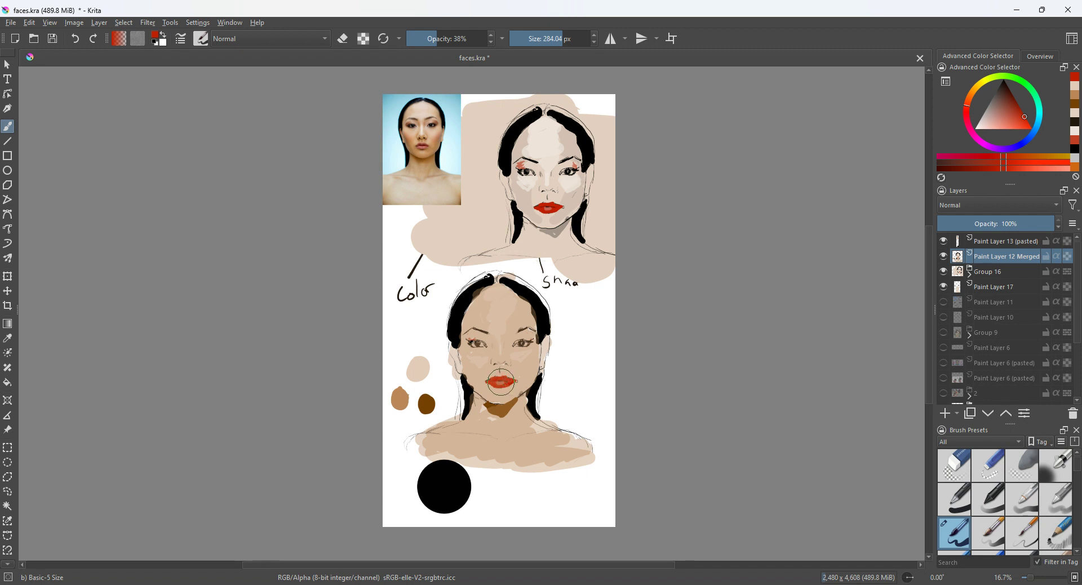
pyautogui.keyDown('ctrl'); pyautogui.click(562, 367); pyautogui.keyUp('ctrl')
pyautogui.moveTo(503, 381); pyautogui.dragTo(513, 379)
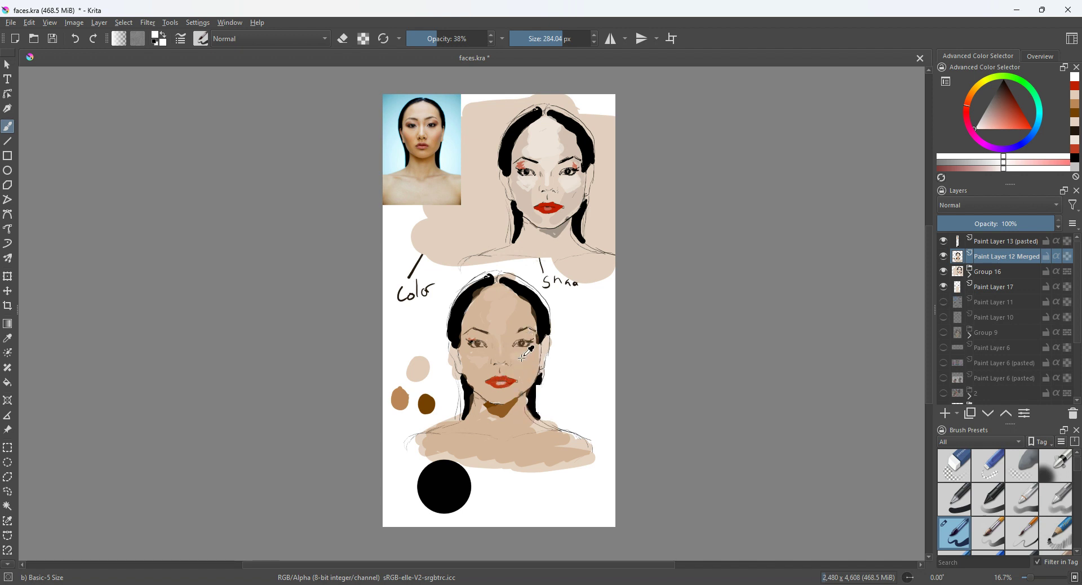
# Step: Resample the lip red, raise the brush opacity to 62% and paint red eye shadow at the lower portrait's outer eyes
pyautogui.press('ctrl')
pyautogui.keyDown('ctrl'); pyautogui.click(553, 210); pyautogui.keyUp('ctrl')
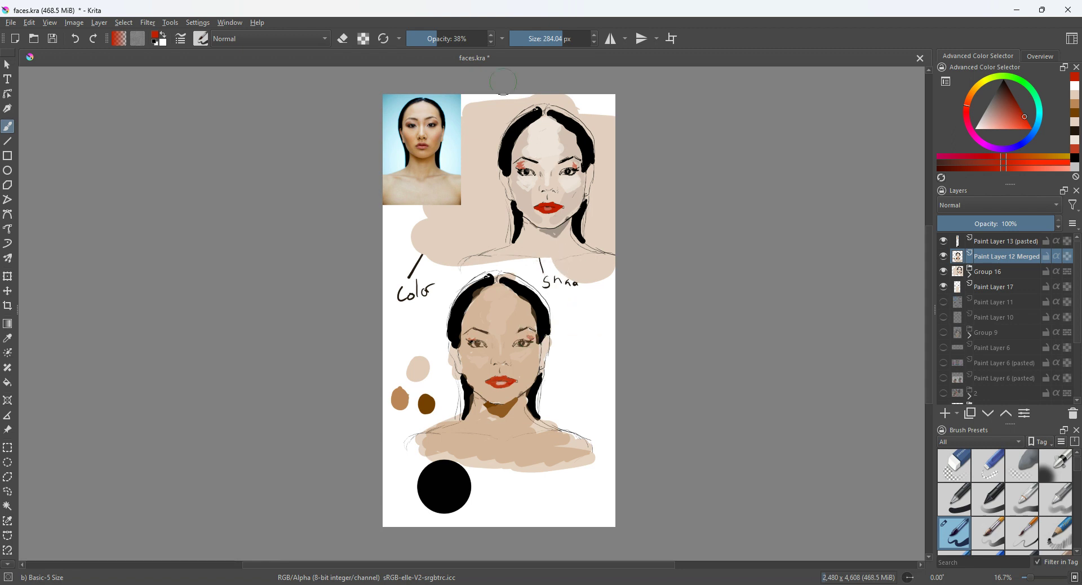
pyautogui.click(457, 40)
pyautogui.press('ctrl')
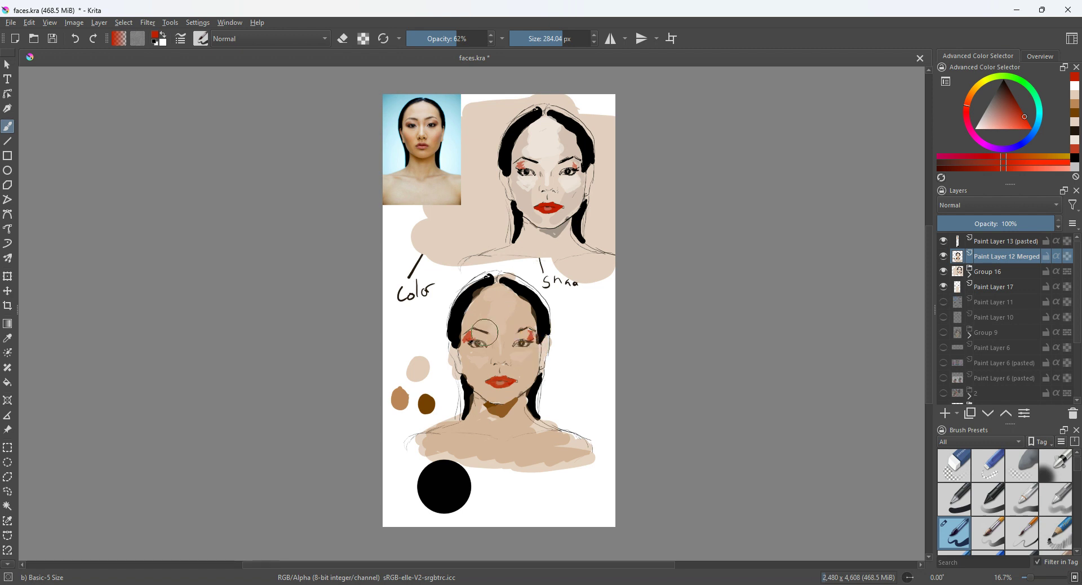
# Step: Brighten the lower portrait's forehead with light beige, and even out the shoulders with the neck's tan at 100% opacity
pyautogui.keyDown('ctrl'); pyautogui.click(425, 370); pyautogui.keyUp('ctrl')
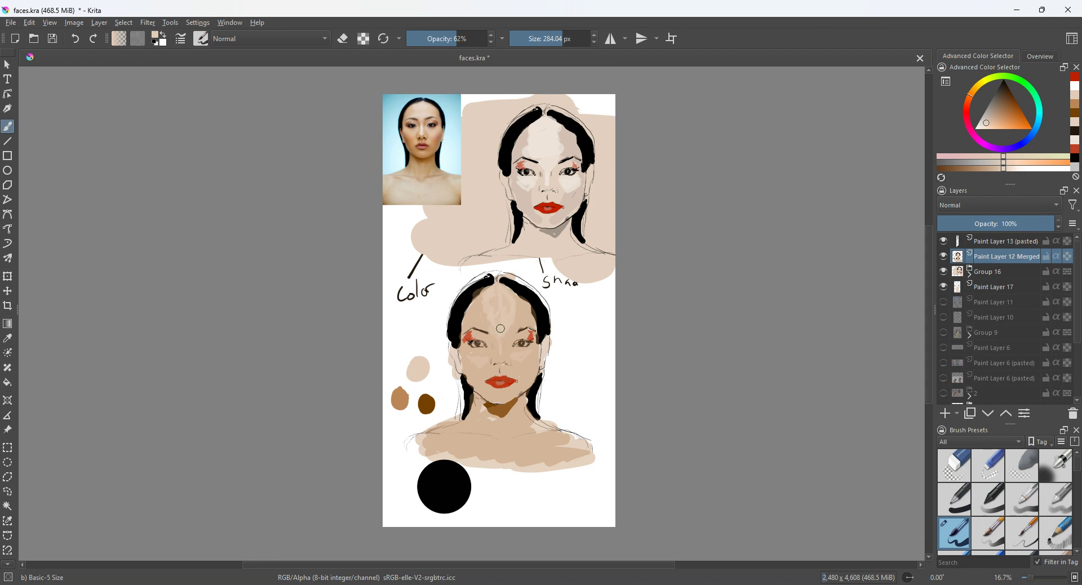
pyautogui.moveTo(495, 296); pyautogui.dragTo(494, 291)
pyautogui.keyDown('ctrl'); pyautogui.click(490, 420); pyautogui.keyUp('ctrl')
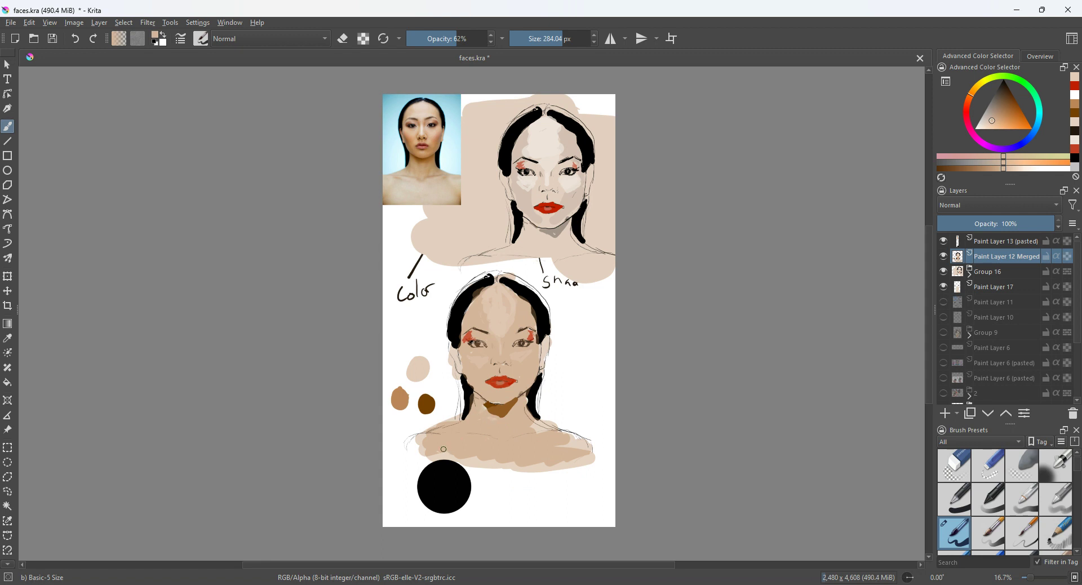
pyautogui.moveTo(444, 450); pyautogui.dragTo(458, 452)
pyautogui.moveTo(455, 42); pyautogui.dragTo(506, 31)
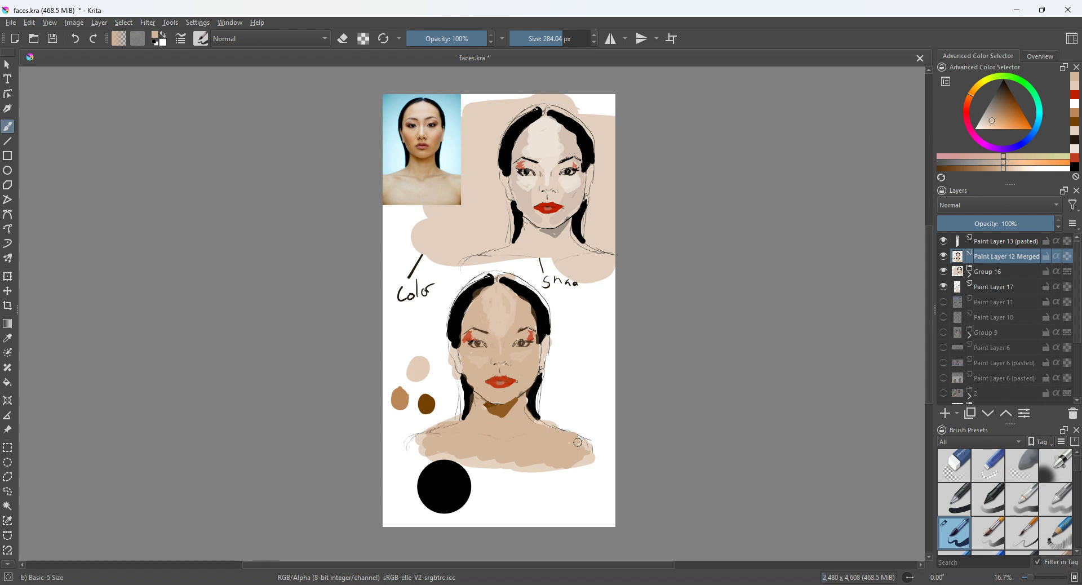
pyautogui.moveTo(464, 455)
pyautogui.mouseDown()
pyautogui.moveTo(424, 459)
pyautogui.moveTo(416, 439)
pyautogui.moveTo(421, 447)
pyautogui.mouseUp()
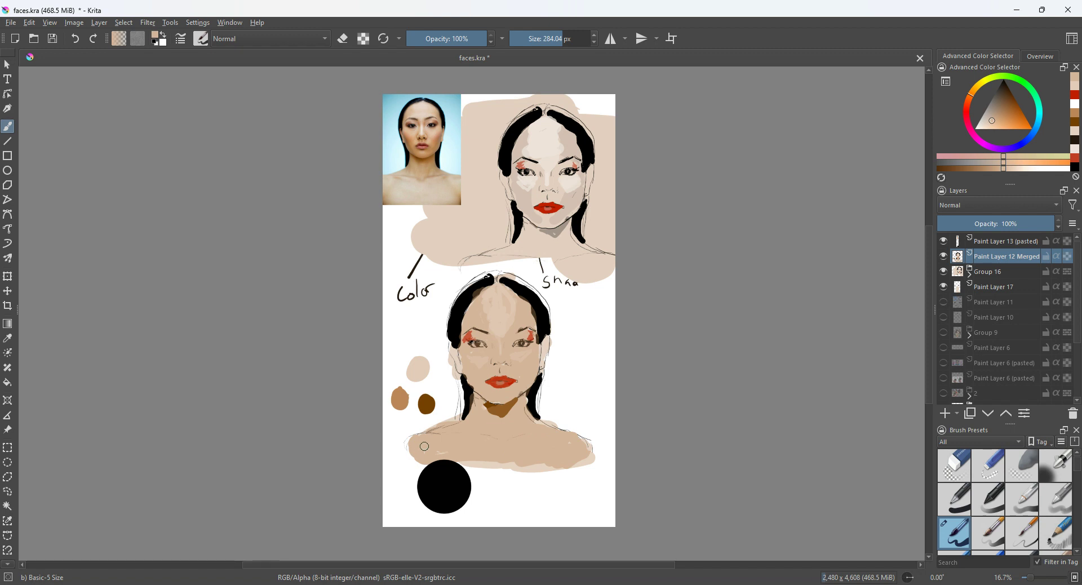
# Step: Sample skin tones from the reference photo and the lower portrait's forehead, and paint light highlights along the collarbones and shoulders
pyautogui.keyDown('ctrl'); pyautogui.click(414, 165); pyautogui.keyUp('ctrl')
pyautogui.moveTo(414, 166); pyautogui.dragTo(413, 174)
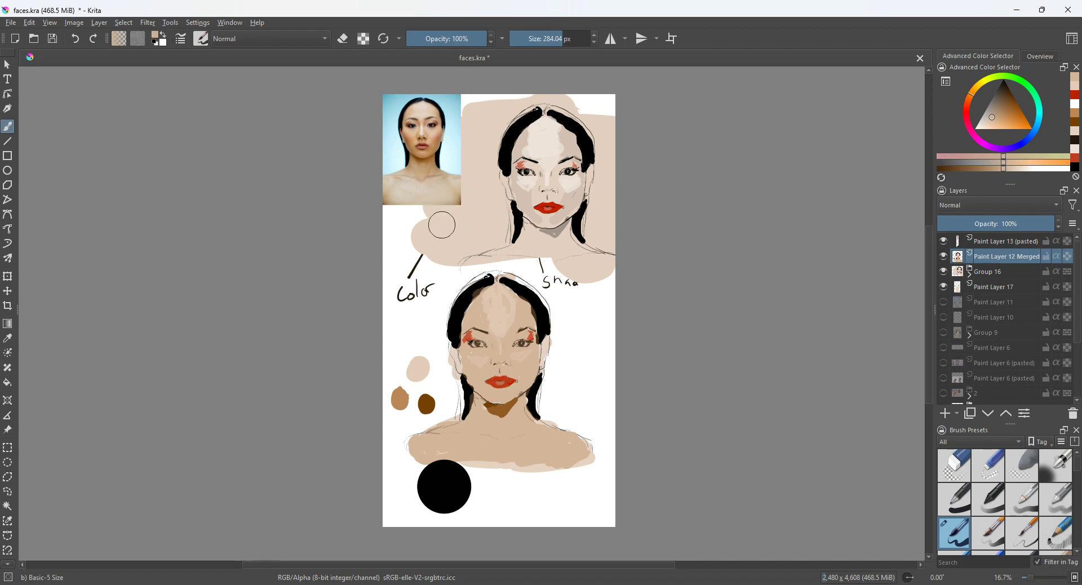
pyautogui.click(468, 438)
pyautogui.keyDown('ctrl'); pyautogui.click(501, 316); pyautogui.keyUp('ctrl')
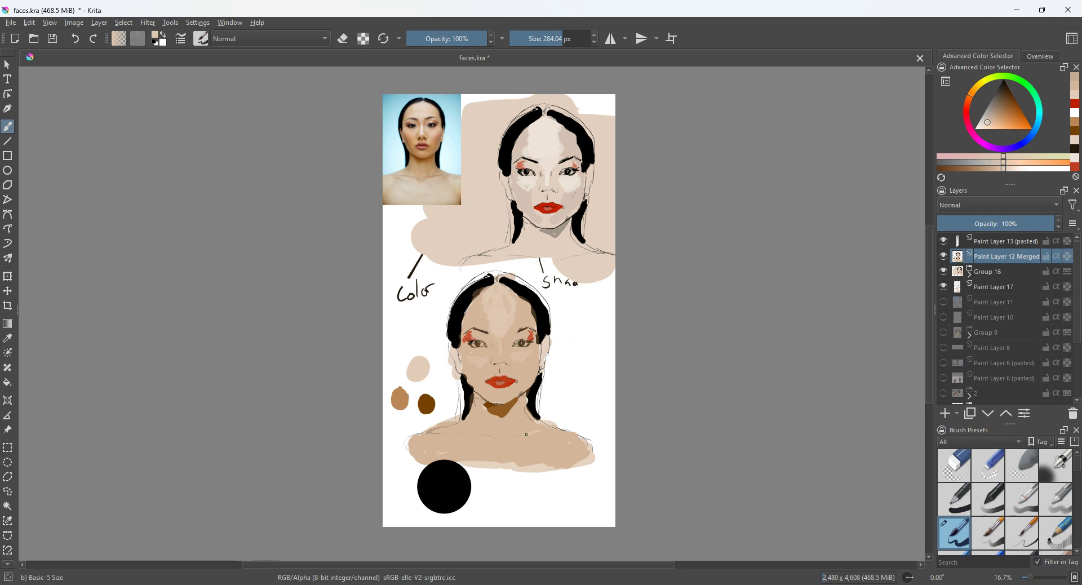
pyautogui.click(532, 436)
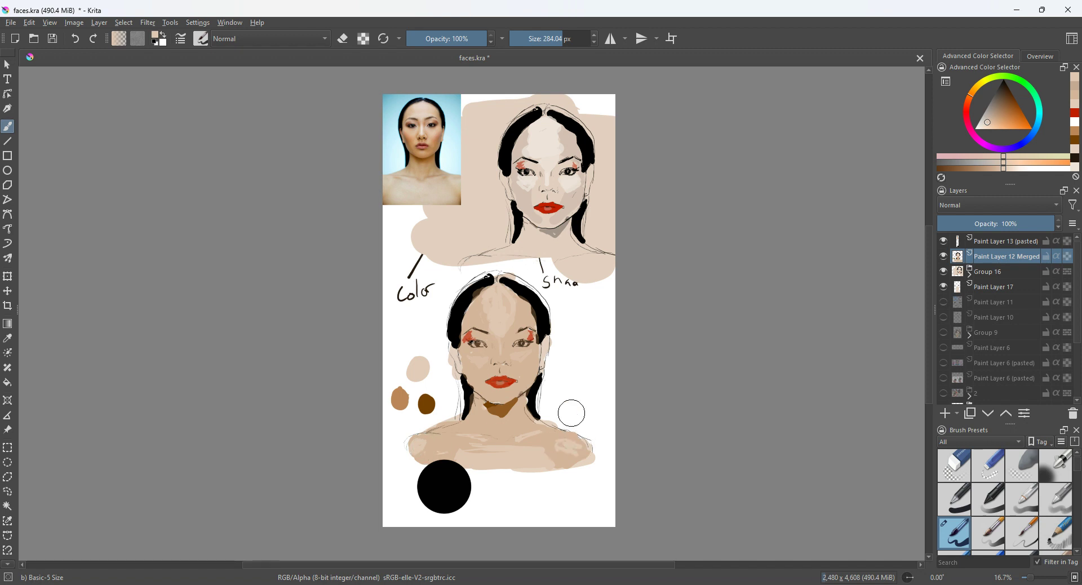
pyautogui.keyDown('ctrl'); pyautogui.click(518, 337); pyautogui.keyUp('ctrl')
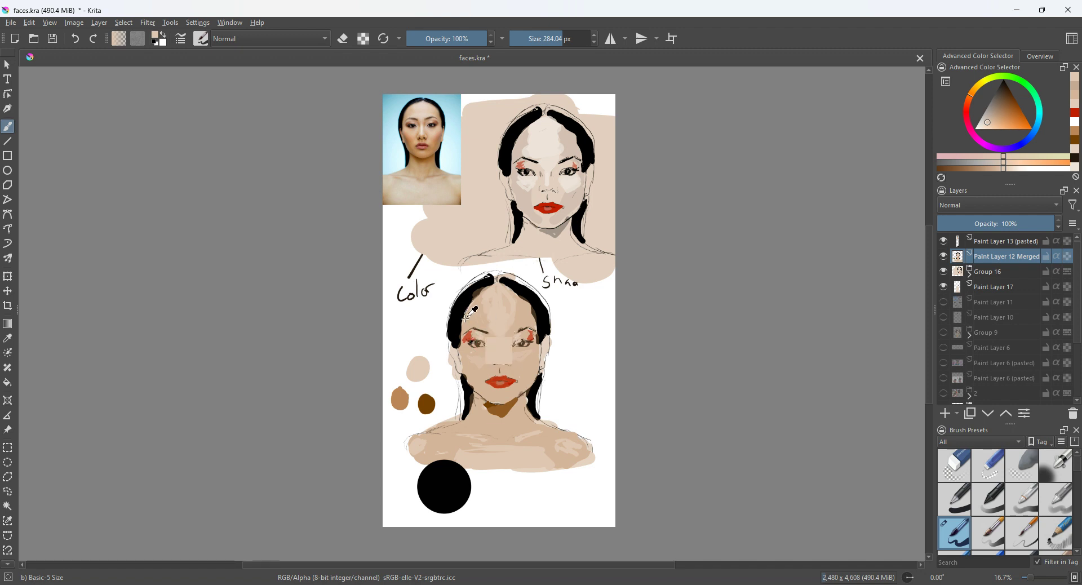
pyautogui.press('d')
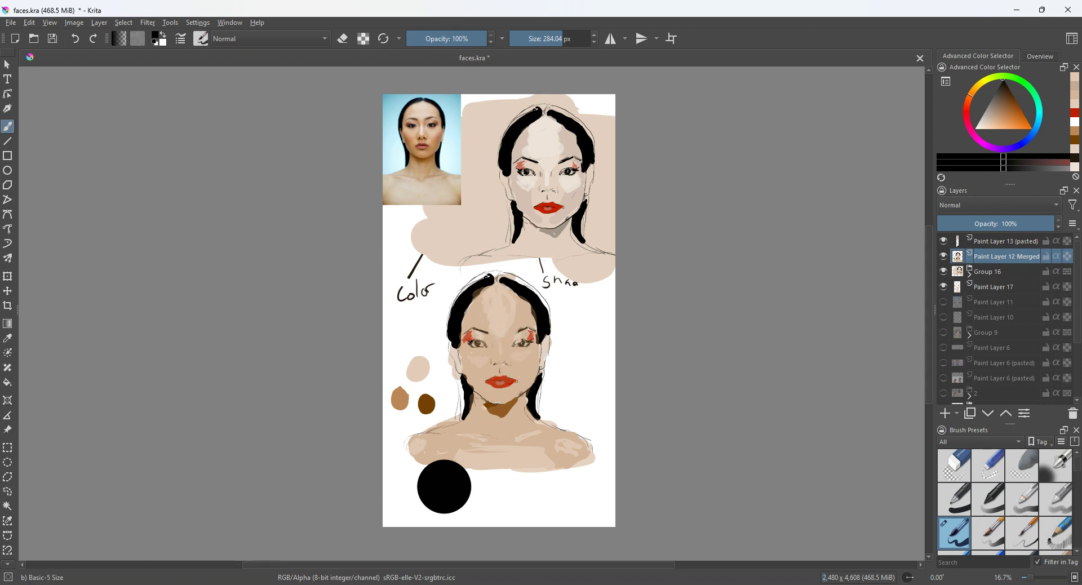
pyautogui.keyDown('ctrl'); pyautogui.click(502, 333); pyautogui.keyUp('ctrl')
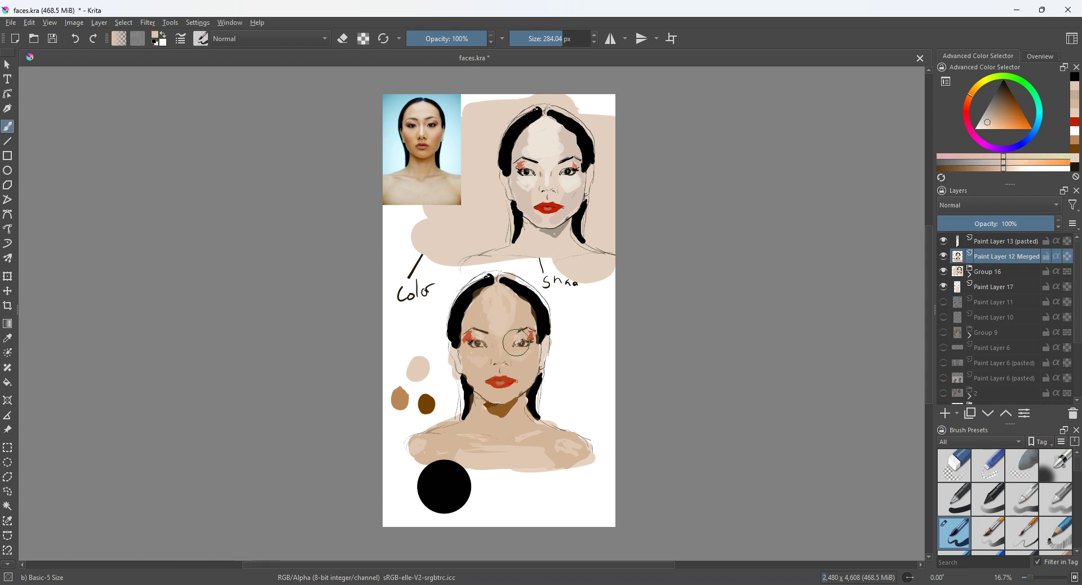
pyautogui.press('d')
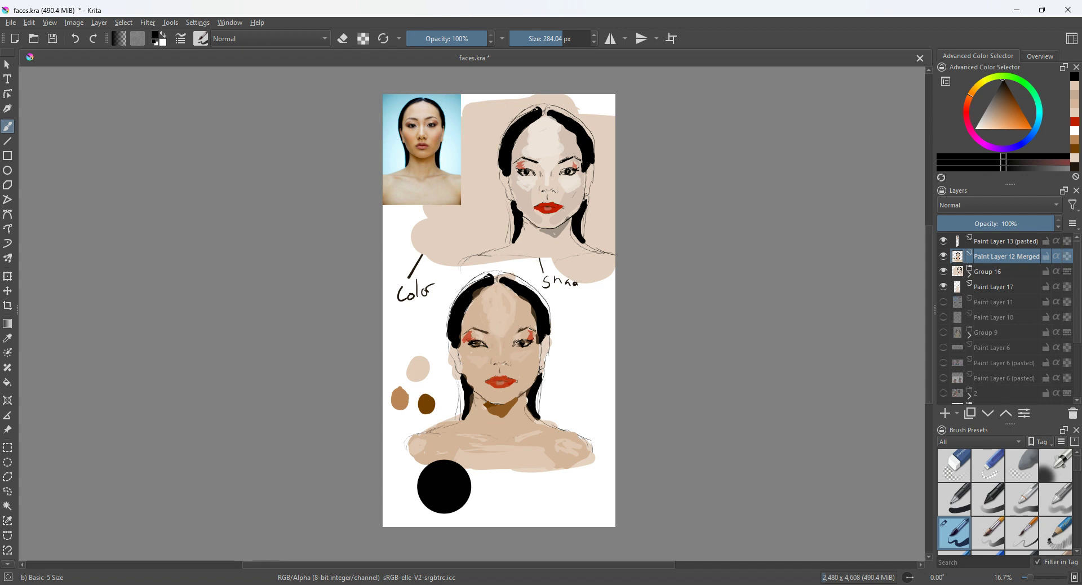
pyautogui.press('x')
pyautogui.click(529, 344)
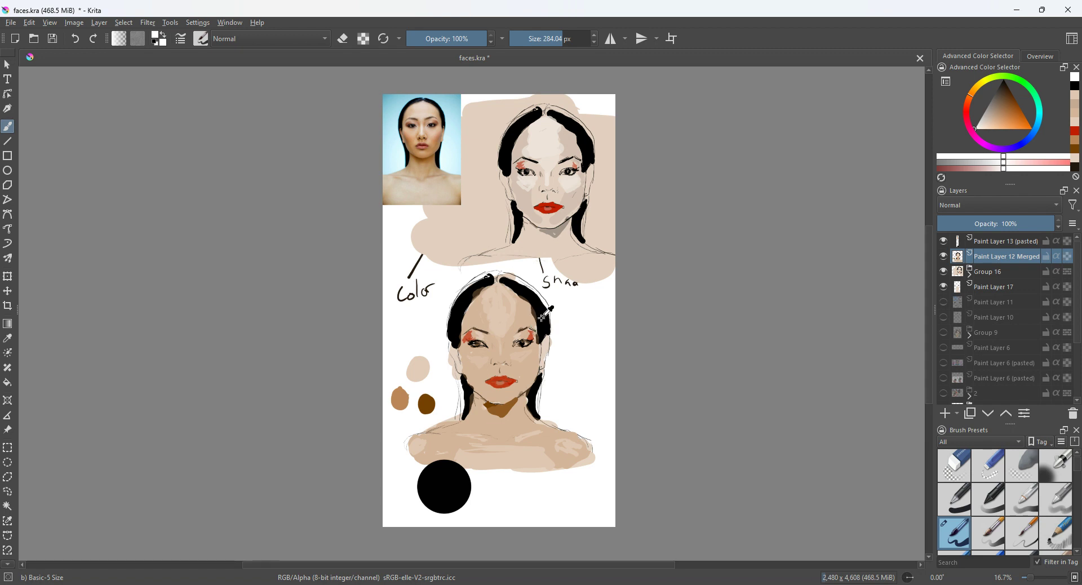
pyautogui.scroll(-1, 542, 317)
pyautogui.scroll(4, 542, 317)
pyautogui.scroll(1, 543, 316)
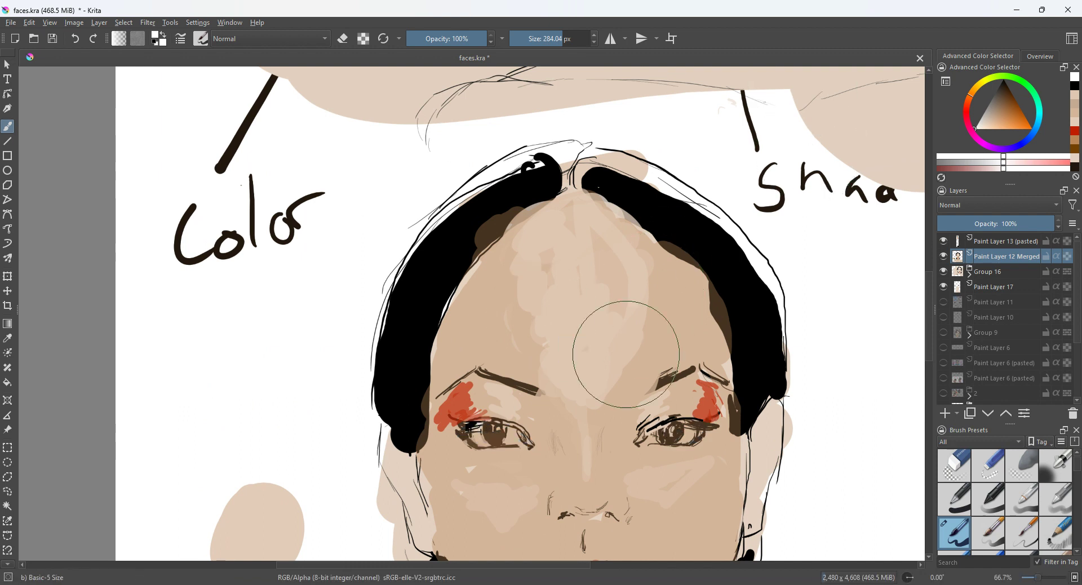
pyautogui.hotkey('ctrl', 'z')
pyautogui.moveTo(639, 446); pyautogui.dragTo(646, 437)
pyautogui.hotkey('ctrl', 'z')
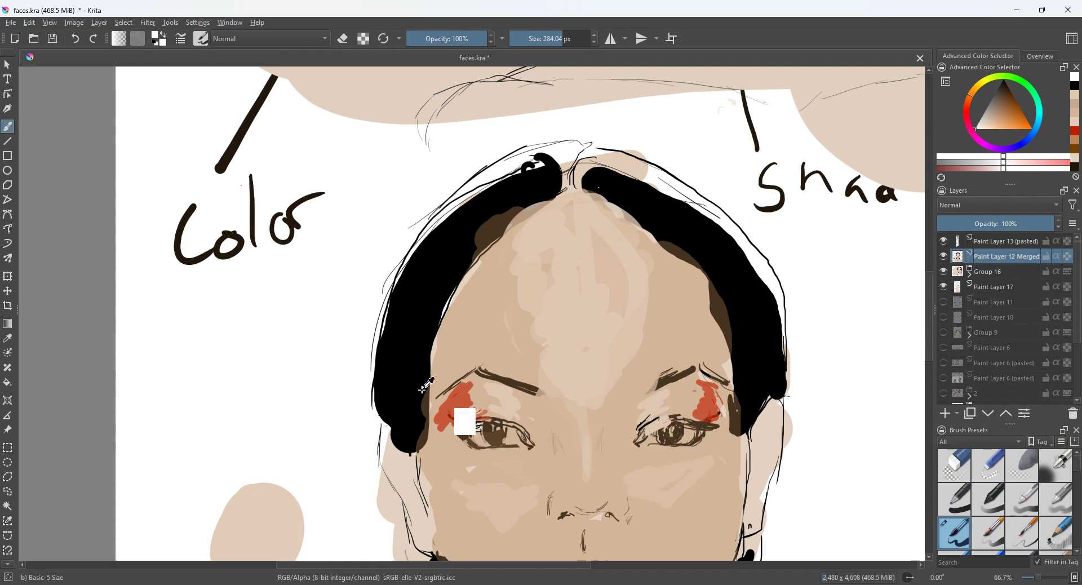
# Step: Sample black from the lower portrait's hair and paint dark outlines and pupils on both of its eyes
pyautogui.keyDown('ctrl'); pyautogui.click(426, 426); pyautogui.keyUp('ctrl')
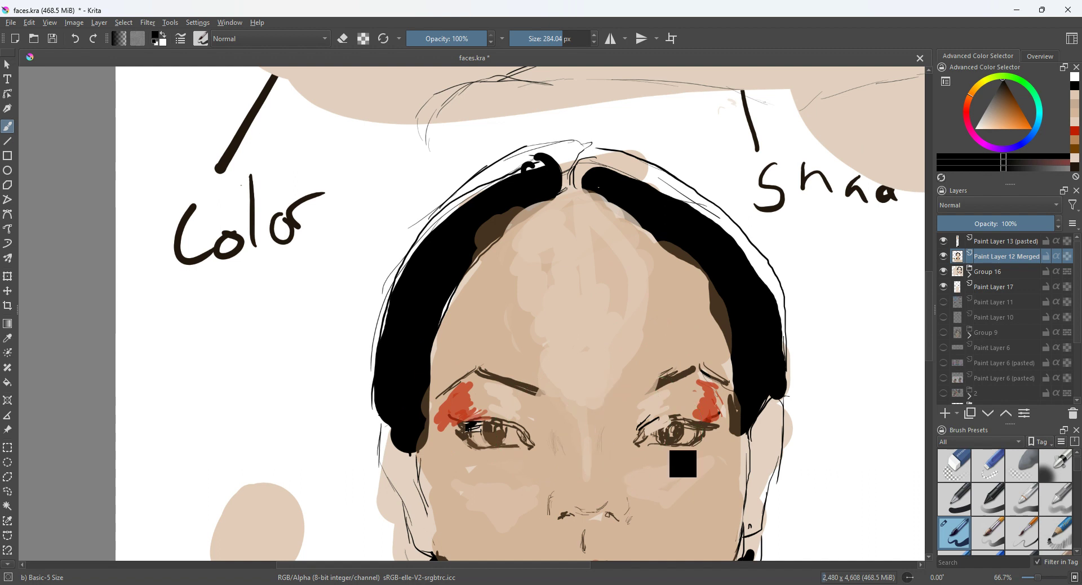
pyautogui.moveTo(642, 440)
pyautogui.mouseDown()
pyautogui.moveTo(654, 427)
pyautogui.moveTo(700, 427)
pyautogui.mouseUp()
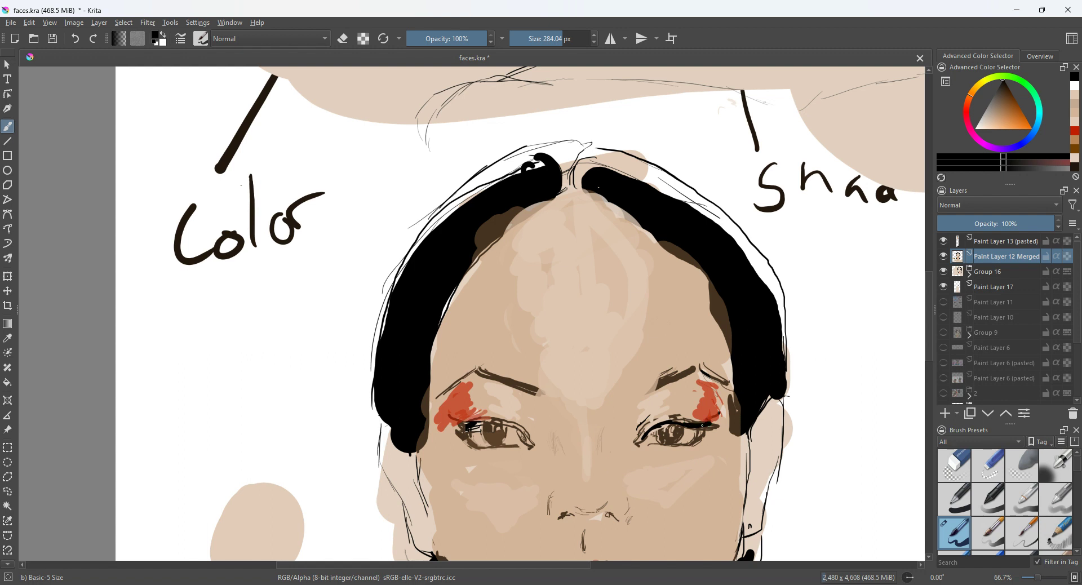
pyautogui.moveTo(702, 429); pyautogui.dragTo(684, 444)
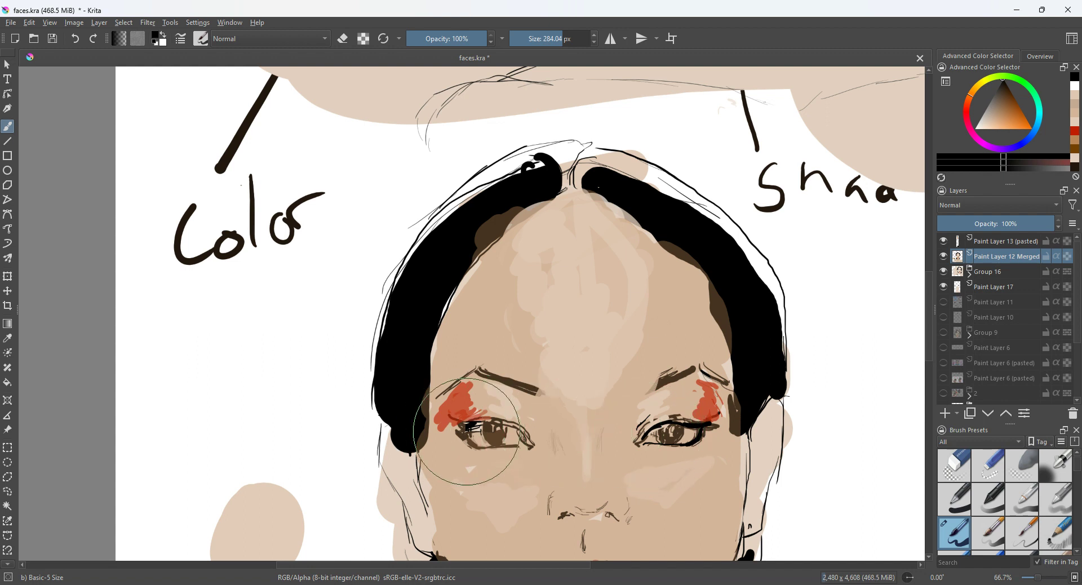
pyautogui.moveTo(462, 427); pyautogui.dragTo(488, 424)
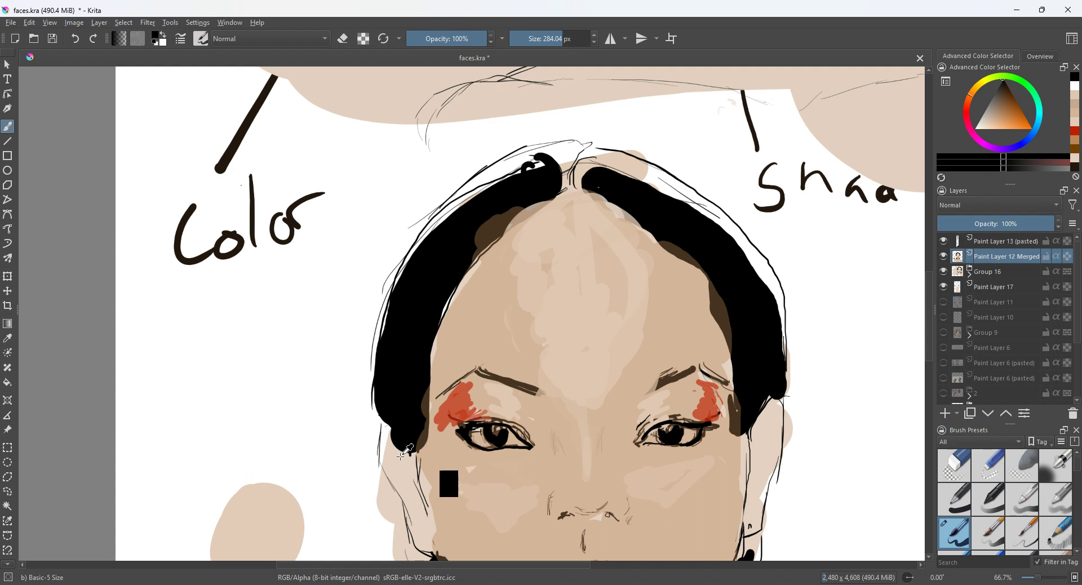
# Step: Turn on eraser mode and clean up the dark strokes around the lower portrait's eyes
pyautogui.click(342, 38)
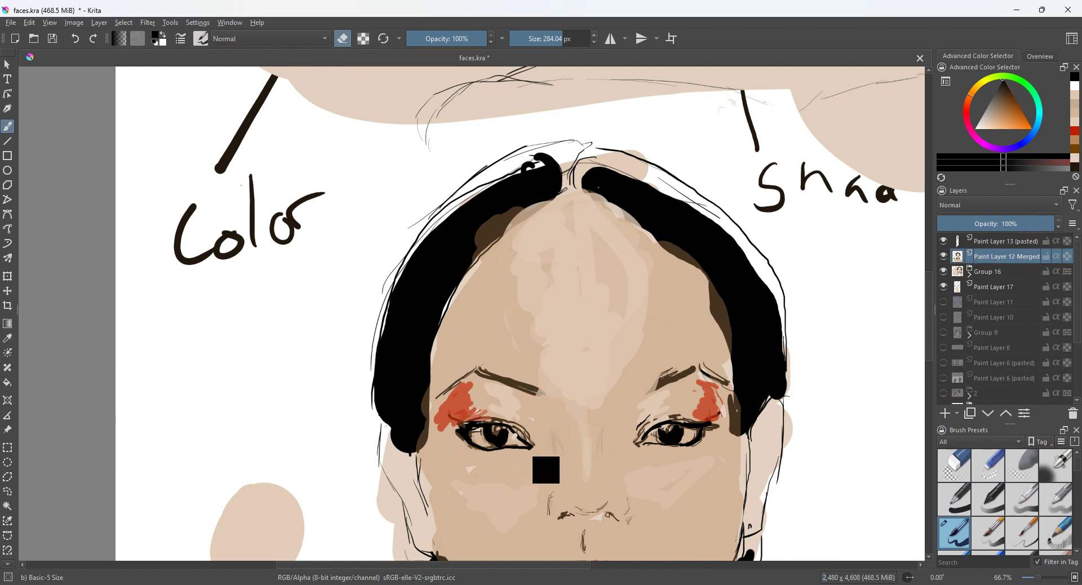
pyautogui.moveTo(515, 442); pyautogui.dragTo(483, 439)
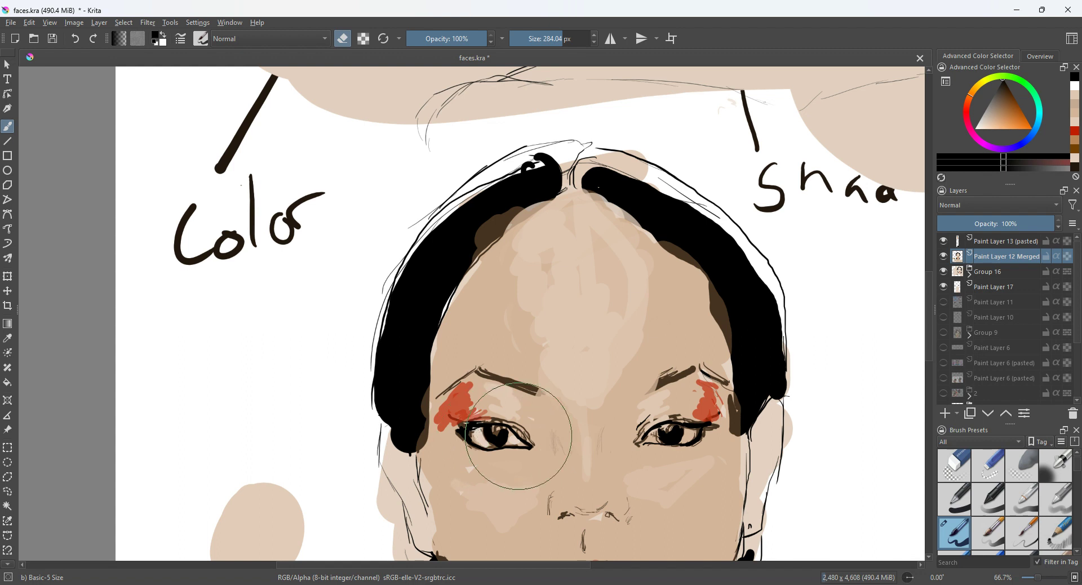
pyautogui.keyDown('ctrl'); pyautogui.click(664, 419); pyautogui.keyUp('ctrl')
# Step: Turn eraser mode off, choose a light gray and paint the whites and glints in the lower portrait's eyes
pyautogui.keyDown('ctrl'); pyautogui.click(344, 321); pyautogui.keyUp('ctrl')
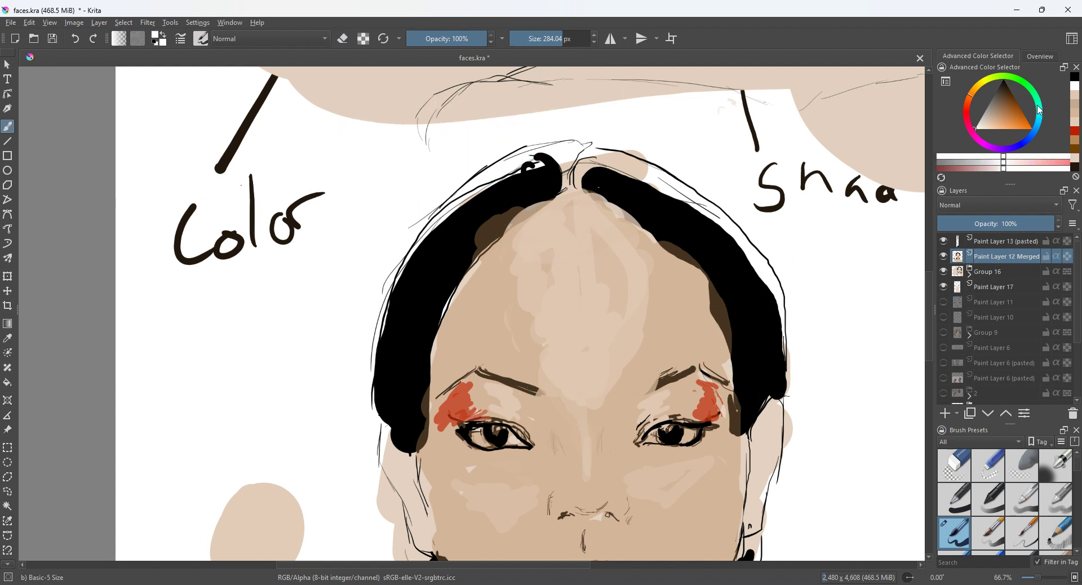
pyautogui.click(976, 128)
pyautogui.moveTo(979, 124); pyautogui.dragTo(982, 126)
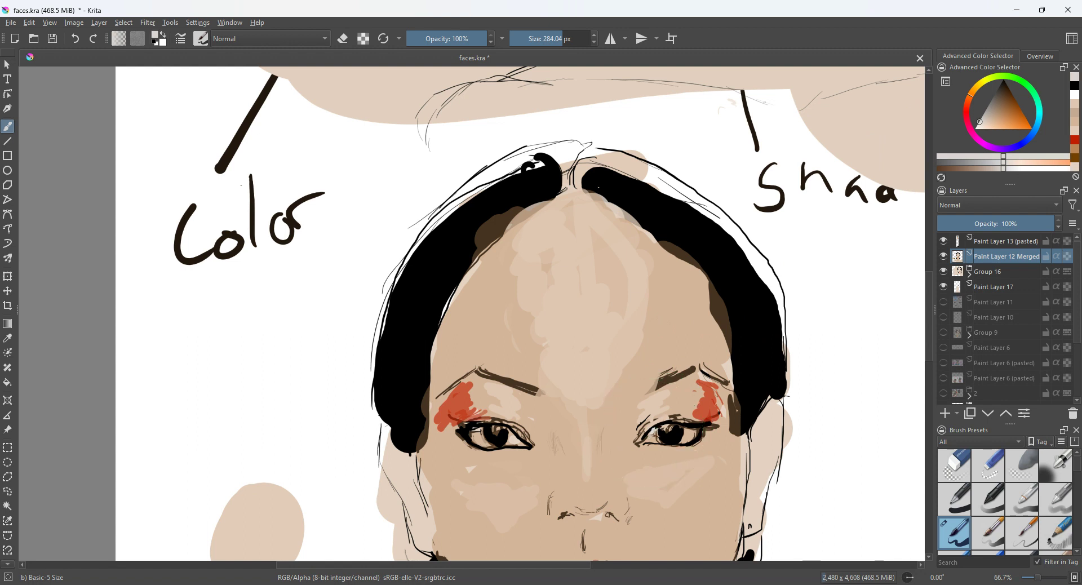
pyautogui.keyDown('ctrl'); pyautogui.click(654, 431); pyautogui.keyUp('ctrl')
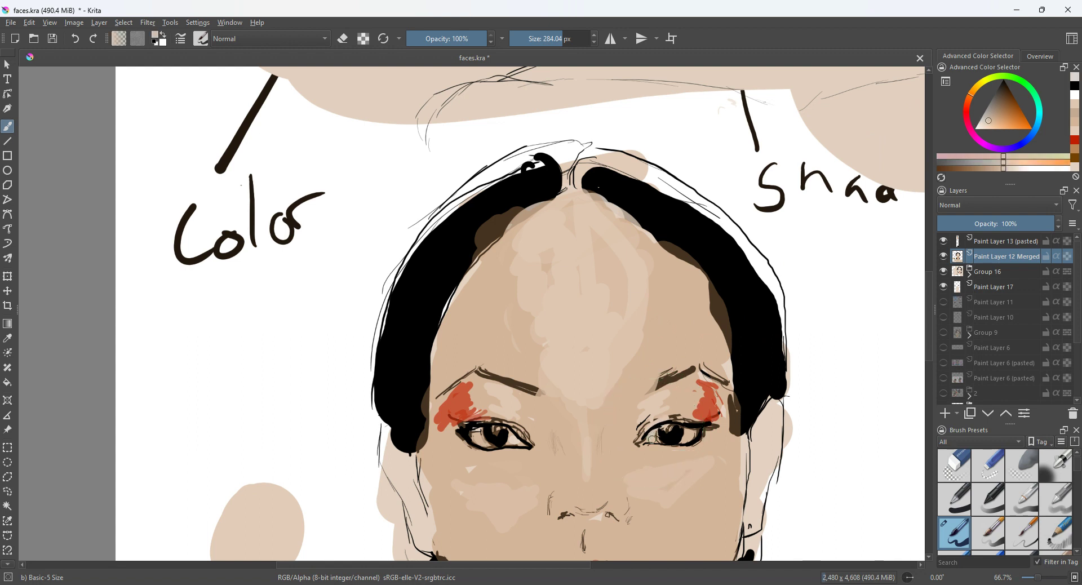
pyautogui.moveTo(995, 115); pyautogui.dragTo(978, 122)
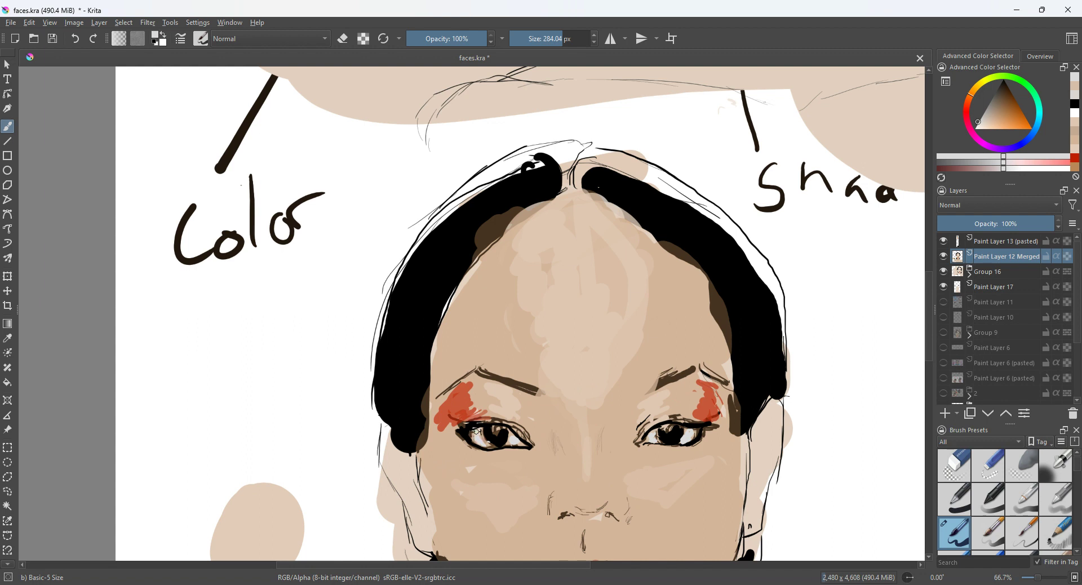
pyautogui.press('ctrl')
pyautogui.press('ctrl')
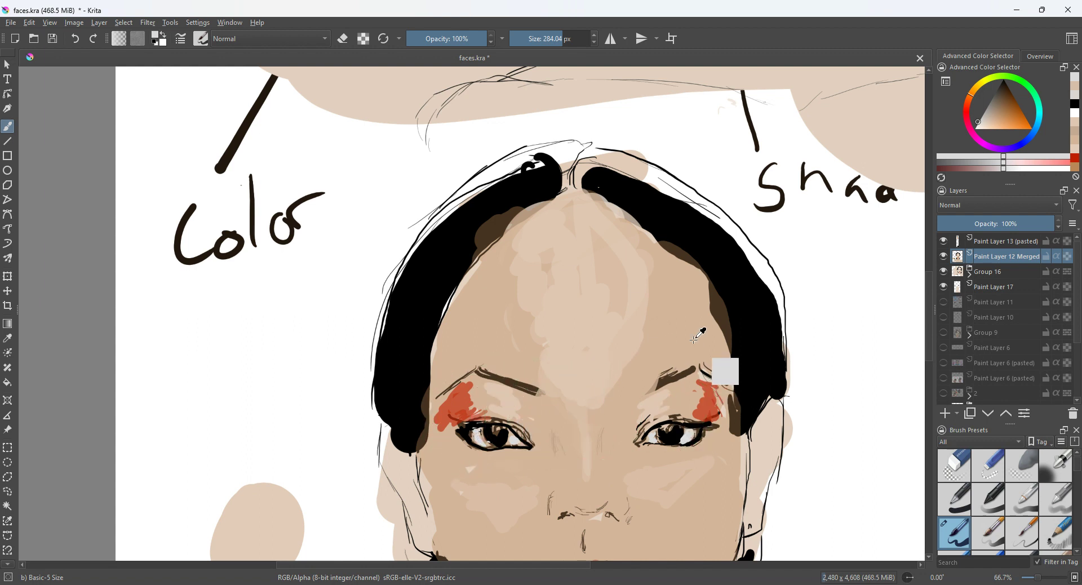
# Step: Examine the lower portrait from different distances against the reference photo and the upper portrait
pyautogui.hotkey('ctrl', '+')
pyautogui.hotkey('ctrl', '-')
pyautogui.hotkey('ctrl', '-')
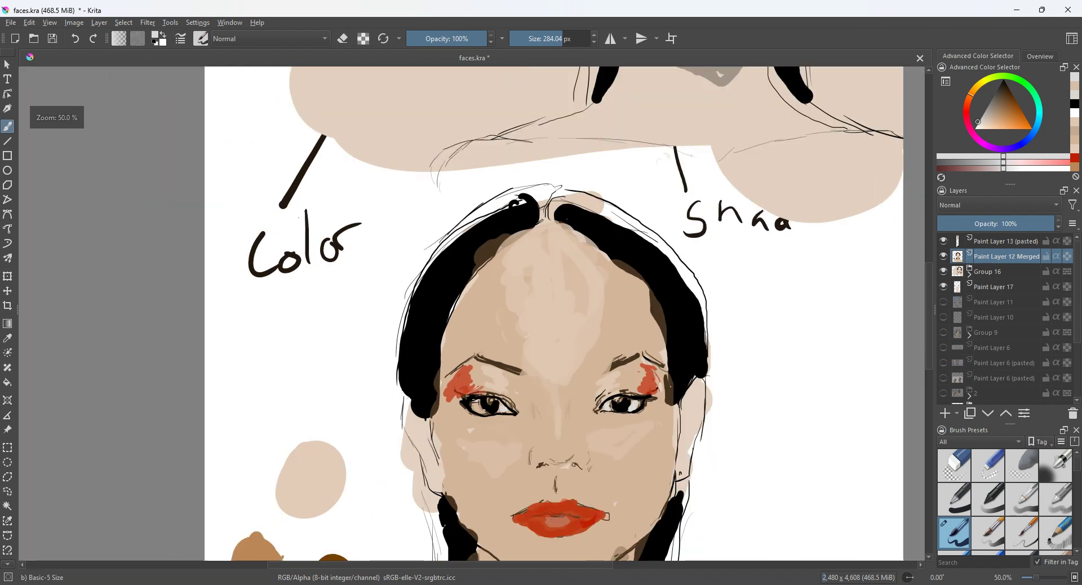
pyautogui.hotkey('ctrl', '-')
pyautogui.hotkey('ctrl', '-')
pyautogui.hotkey('ctrl', '-')
pyautogui.hotkey('ctrl', '+')
pyautogui.hotkey('ctrl', '-')
pyautogui.hotkey('ctrl', '+')
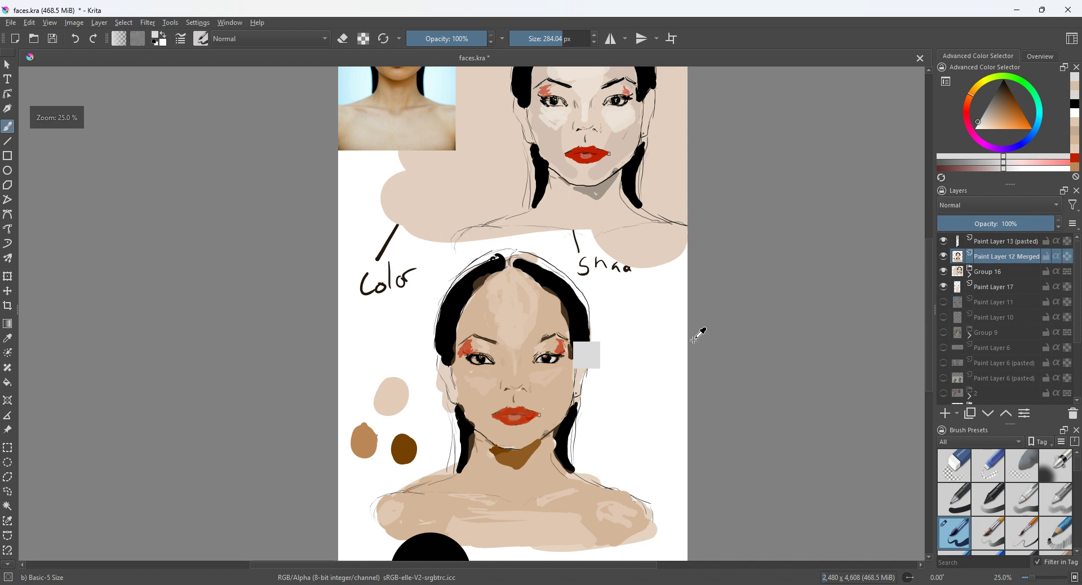
pyautogui.press('-')
pyautogui.press('+')
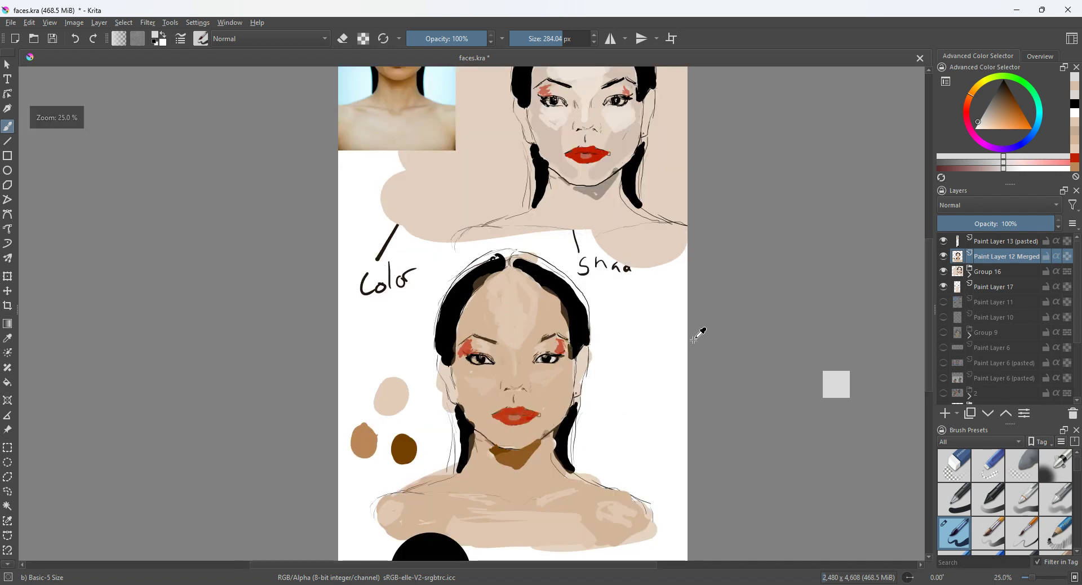
pyautogui.press('-')
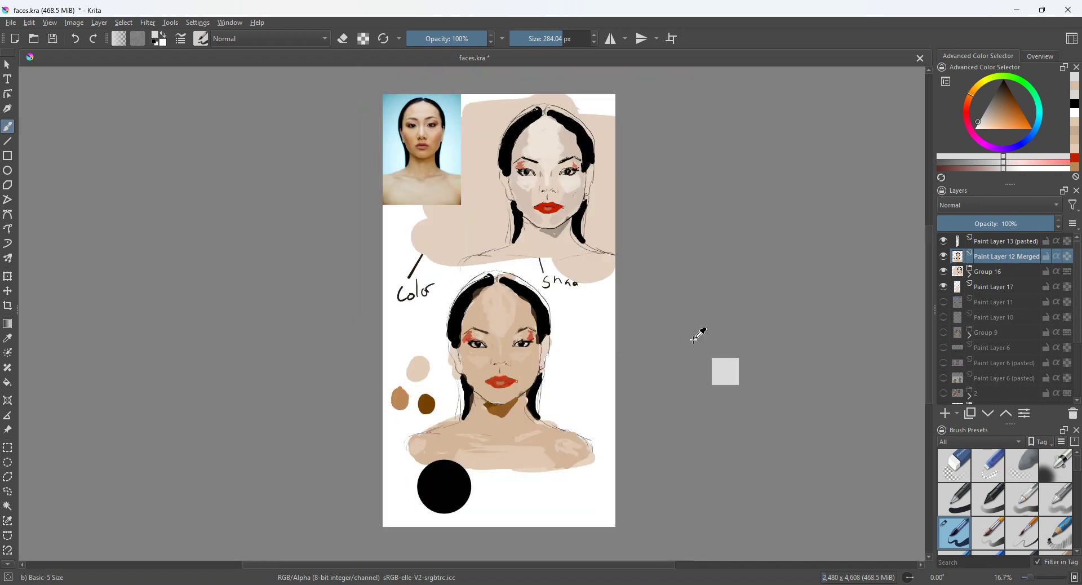
# Step: Sample the light beige swatch, smooth the lower portrait's forehead highlight and check the painting by toggling its layer's visibility
pyautogui.hotkey('ctrl', '+')
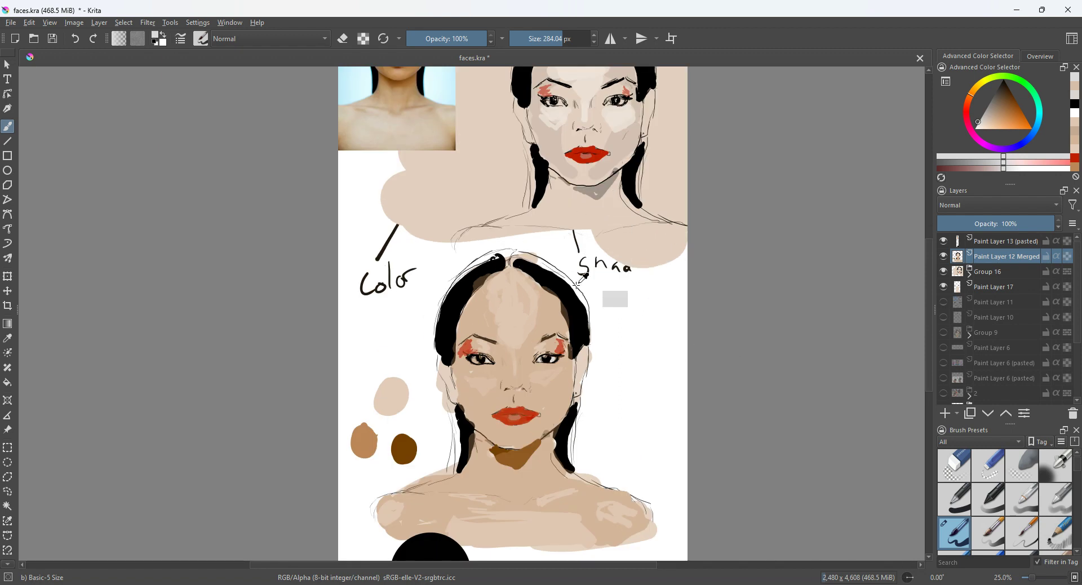
pyautogui.keyDown('ctrl'); pyautogui.click(401, 402); pyautogui.keyUp('ctrl')
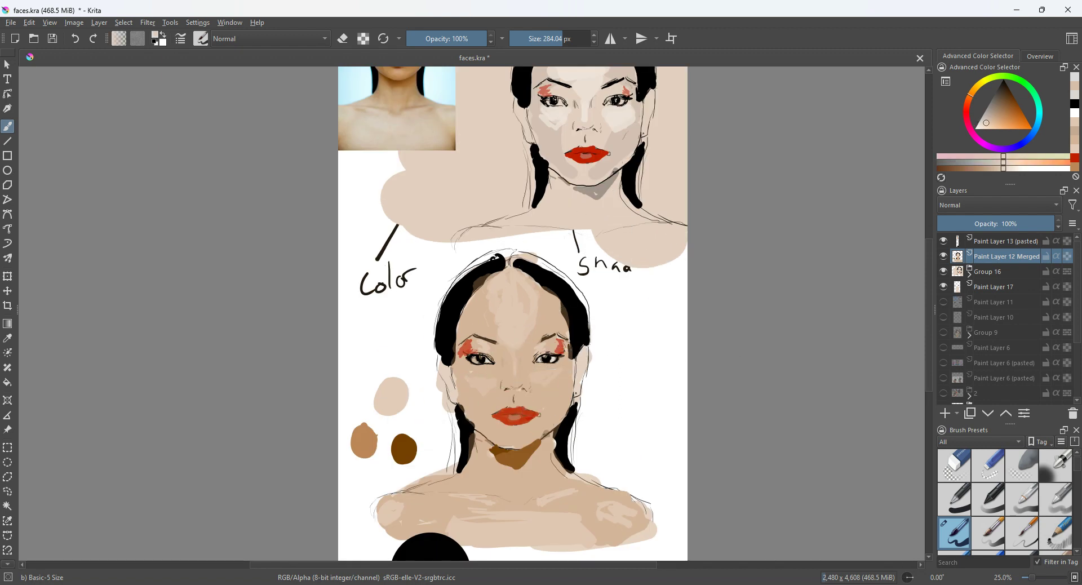
pyautogui.moveTo(508, 325); pyautogui.dragTo(509, 324)
pyautogui.moveTo(516, 343); pyautogui.dragTo(517, 342)
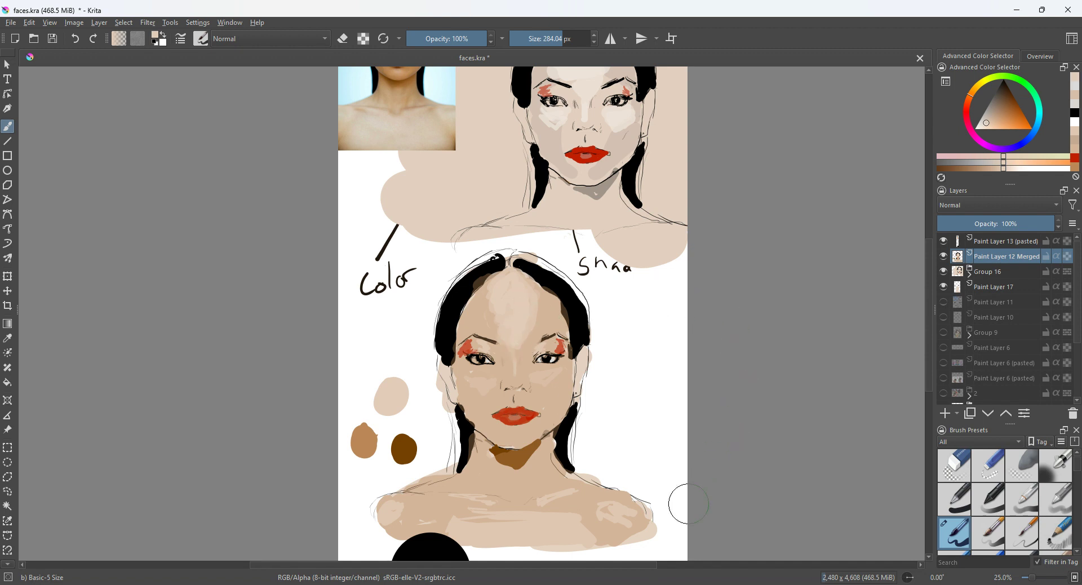
pyautogui.click(946, 257)
pyautogui.click(944, 259)
# Step: Refine the lower portrait's jawline and the shadow beneath the chin using sampled skin tan and neck-shadow brown
pyautogui.keyDown('ctrl'); pyautogui.click(543, 426); pyautogui.keyUp('ctrl')
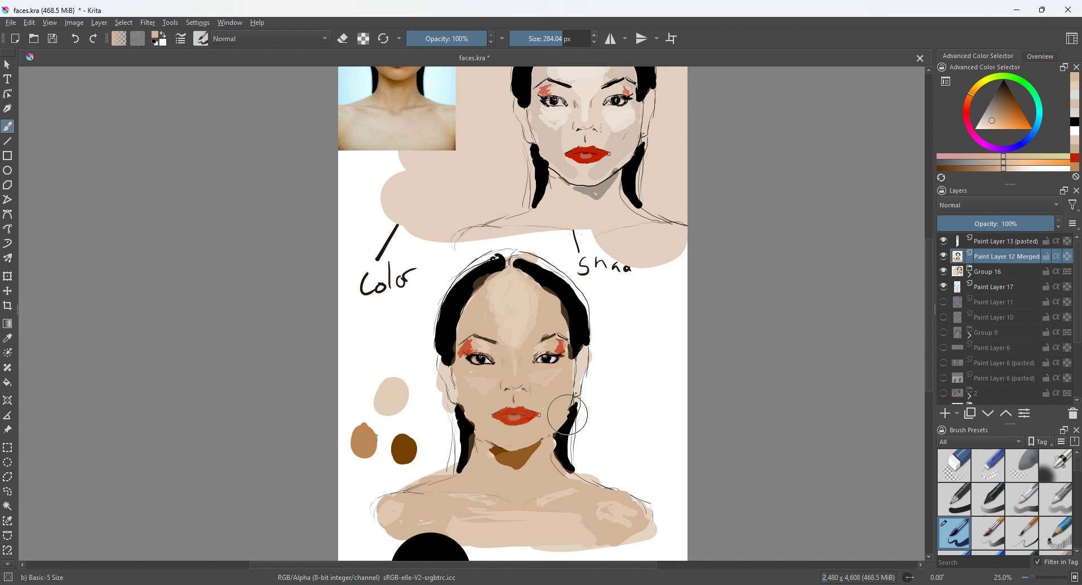
pyautogui.scroll(3, 929, 300)
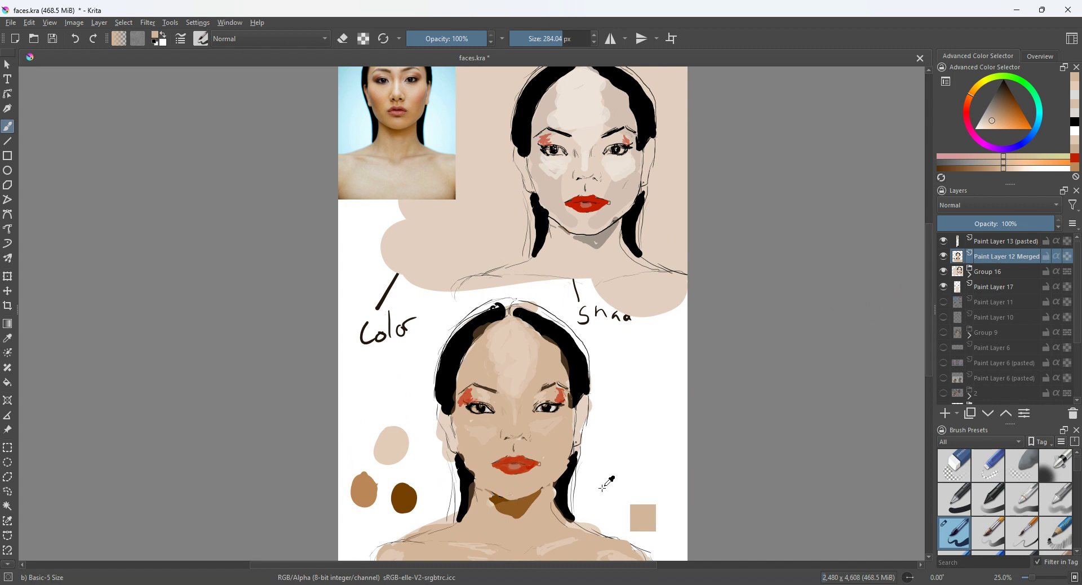
pyautogui.keyDown('ctrl'); pyautogui.click(510, 501); pyautogui.keyUp('ctrl')
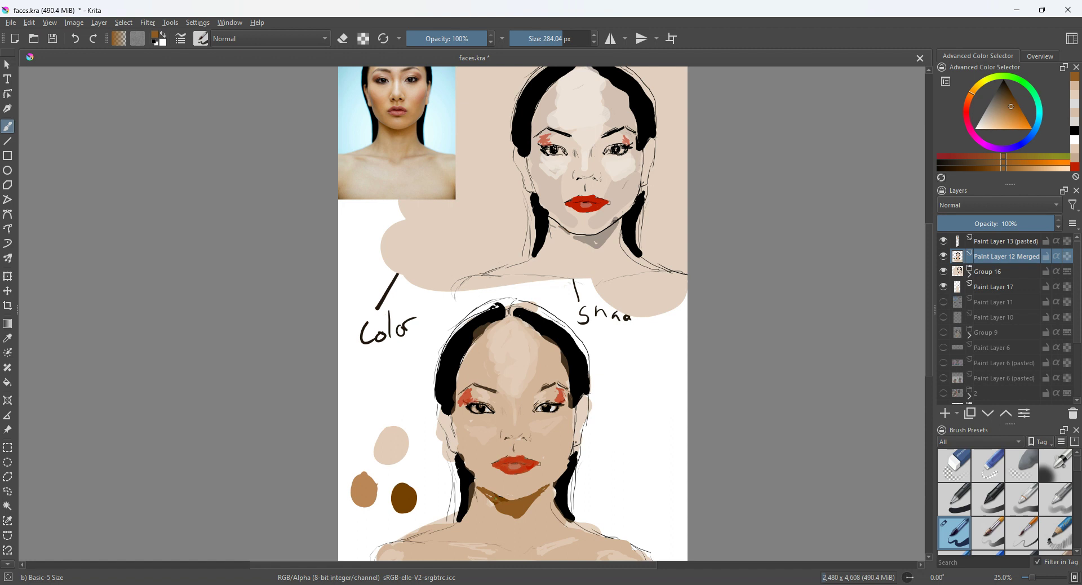
pyautogui.click(513, 495)
pyautogui.keyDown('ctrl'); pyautogui.click(481, 468); pyautogui.keyUp('ctrl')
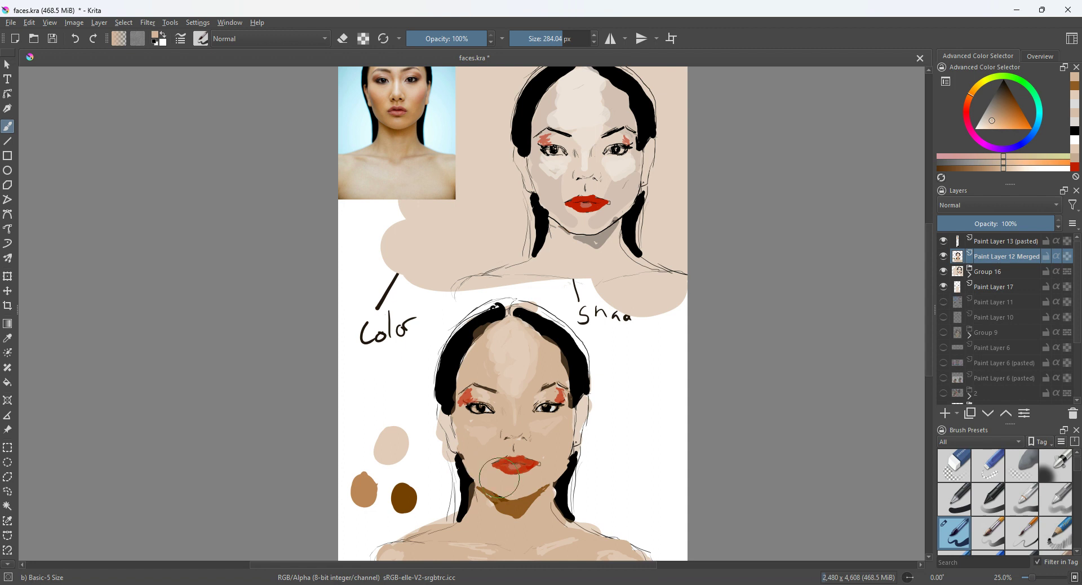
# Step: Sample black from the lower portrait's hair and touch up the dark details around the hair and eyes
pyautogui.keyDown('ctrl'); pyautogui.click(568, 477); pyautogui.keyUp('ctrl')
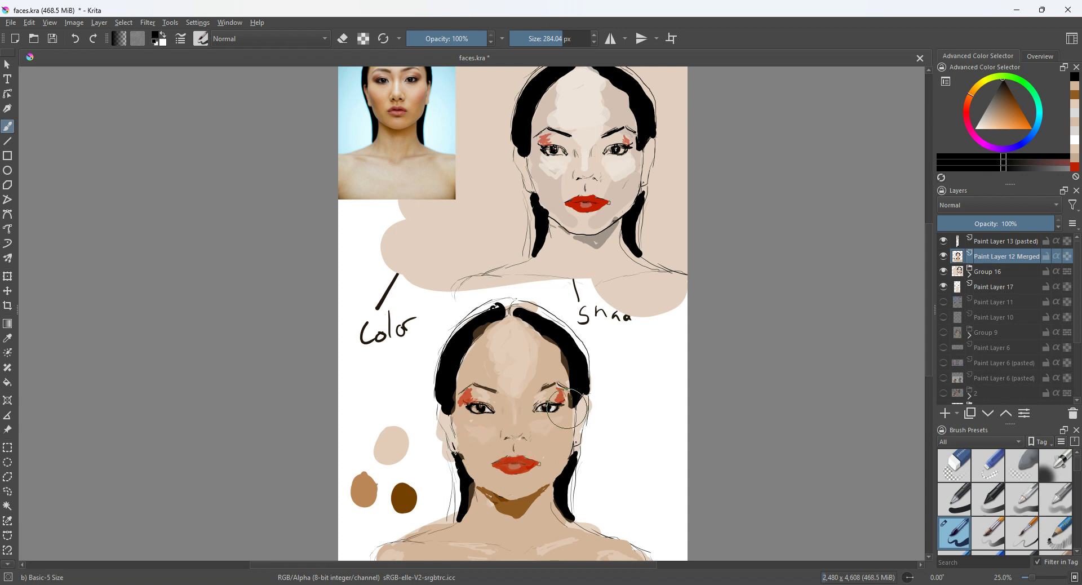
pyautogui.keyDown('ctrl'); pyautogui.click(541, 405); pyautogui.keyUp('ctrl')
pyautogui.keyDown('ctrl'); pyautogui.click(551, 416); pyautogui.keyUp('ctrl')
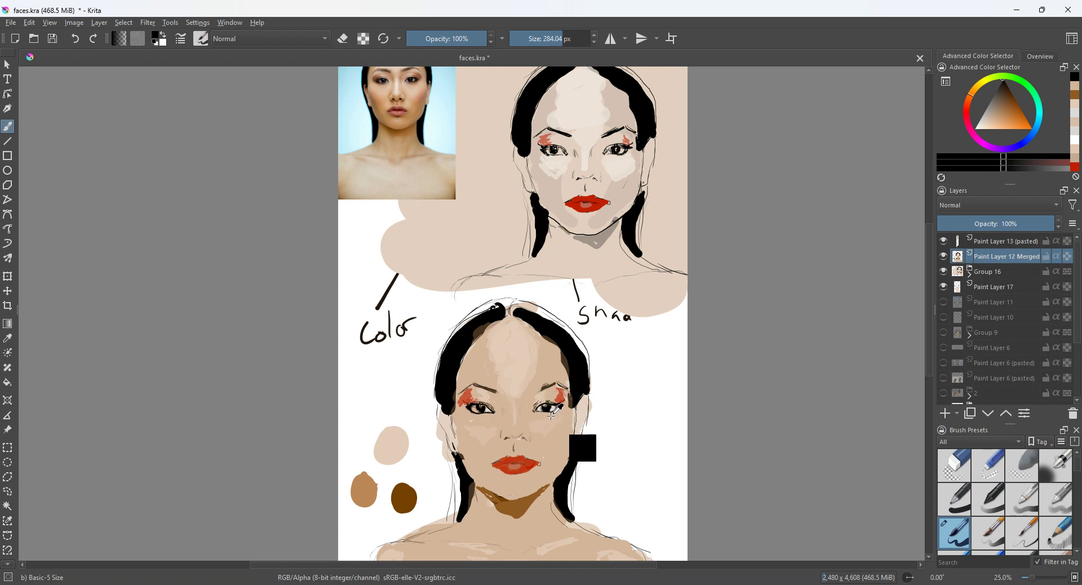
# Step: Sample the eye shadow red and the cheek's tan, lower the brush opacity to 29% and softly blend the lower portrait's cheeks
pyautogui.keyDown('ctrl'); pyautogui.click(471, 401); pyautogui.keyUp('ctrl')
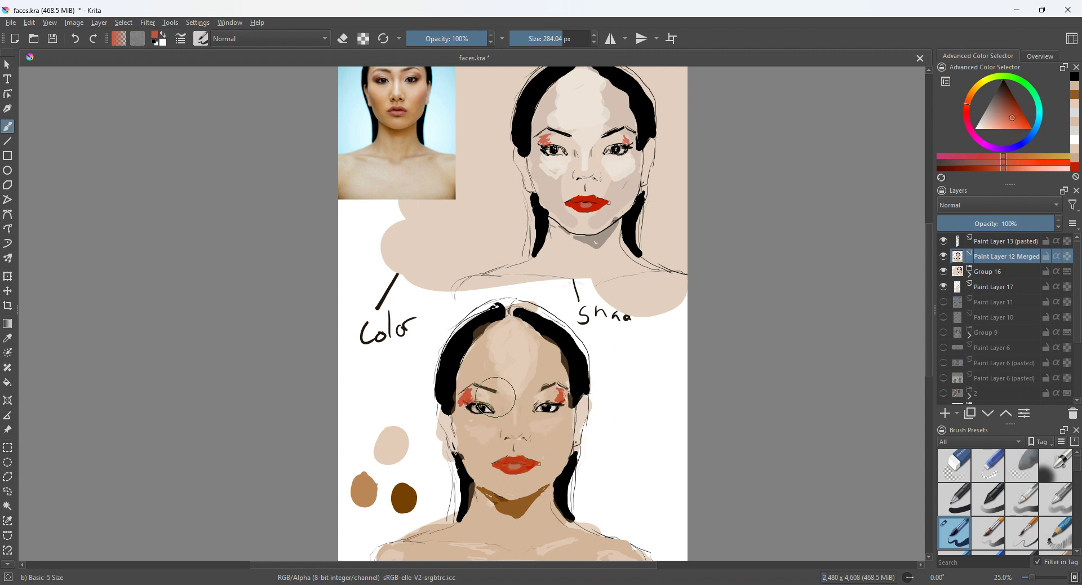
pyautogui.click(555, 439)
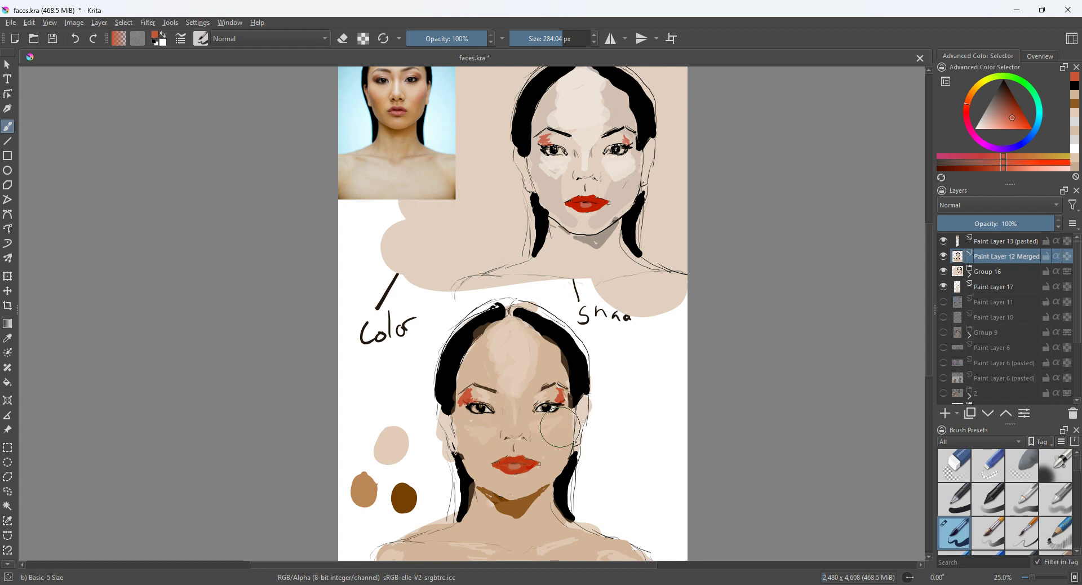
pyautogui.moveTo(466, 33); pyautogui.dragTo(430, 35)
pyautogui.keyDown('ctrl'); pyautogui.click(552, 433); pyautogui.keyUp('ctrl')
pyautogui.moveTo(561, 428); pyautogui.dragTo(565, 432)
pyautogui.moveTo(489, 450)
pyautogui.mouseDown()
pyautogui.moveTo(470, 460)
pyautogui.moveTo(485, 477)
pyautogui.mouseUp()
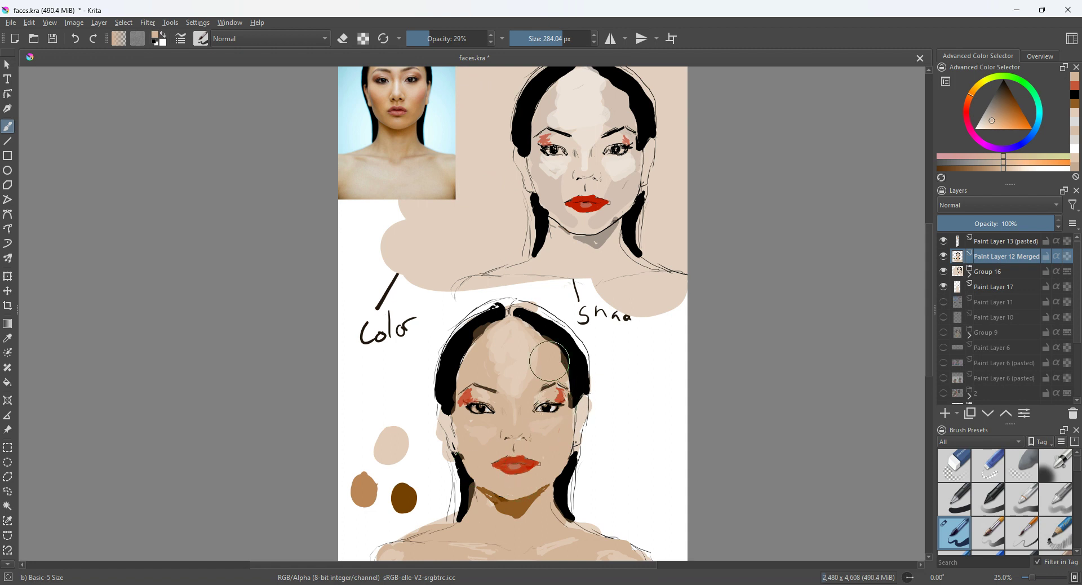
# Step: Reset the brush color to black, raise the opacity to 100% and fill out the lower portrait's hair along the hairline and parting
pyautogui.press('d')
pyautogui.moveTo(474, 337)
pyautogui.mouseDown()
pyautogui.moveTo(488, 324)
pyautogui.moveTo(479, 333)
pyautogui.mouseUp()
pyautogui.moveTo(429, 33); pyautogui.dragTo(492, 31)
pyautogui.moveTo(483, 342)
pyautogui.mouseDown()
pyautogui.moveTo(499, 312)
pyautogui.moveTo(455, 390)
pyautogui.moveTo(441, 369)
pyautogui.moveTo(438, 384)
pyautogui.moveTo(448, 347)
pyautogui.mouseUp()
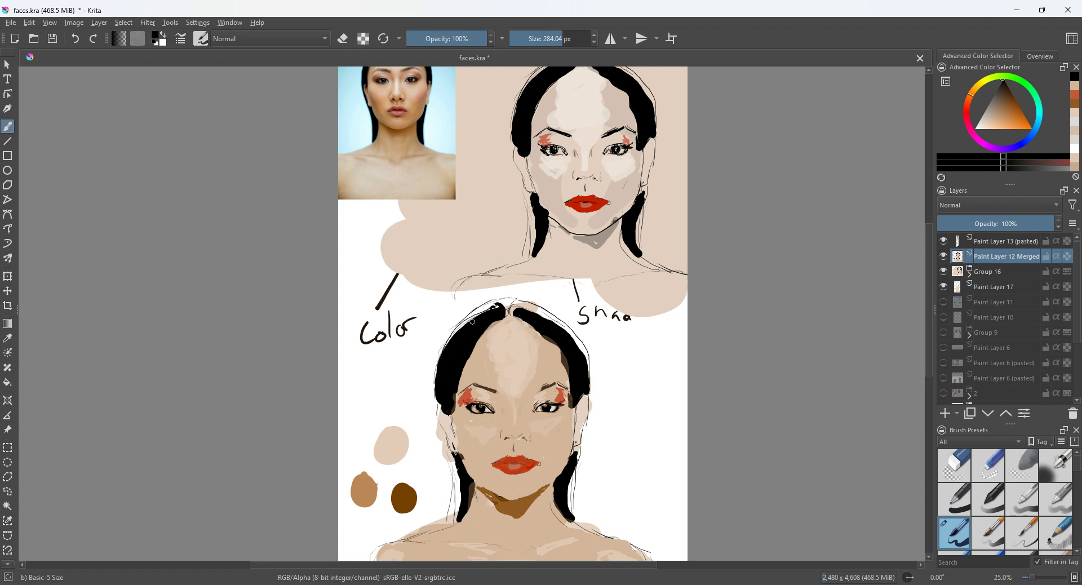
pyautogui.moveTo(502, 312); pyautogui.dragTo(537, 332)
pyautogui.moveTo(929, 349); pyautogui.dragTo(922, 333)
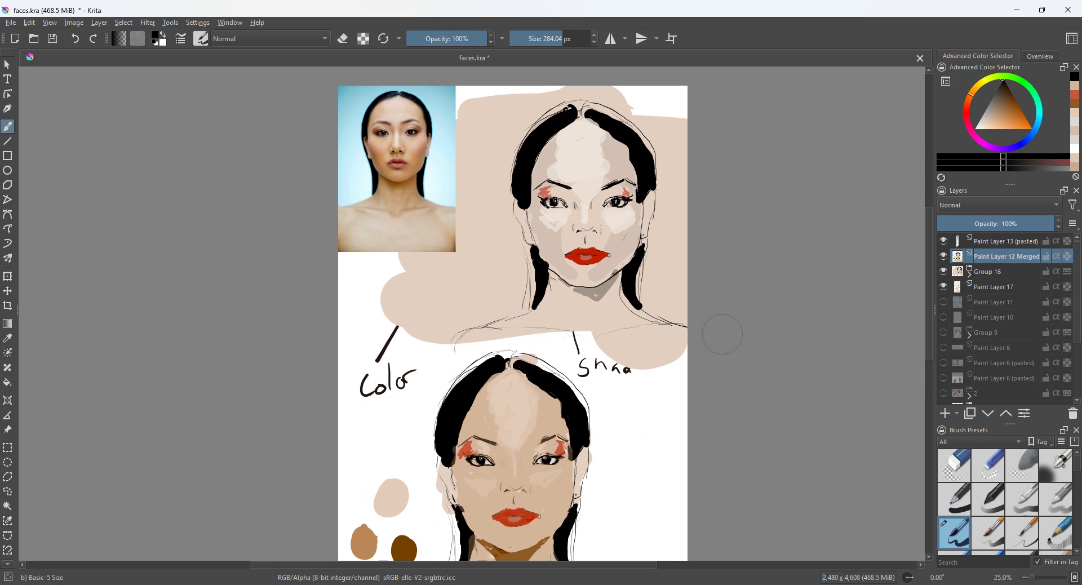
pyautogui.rightClick(529, 365)
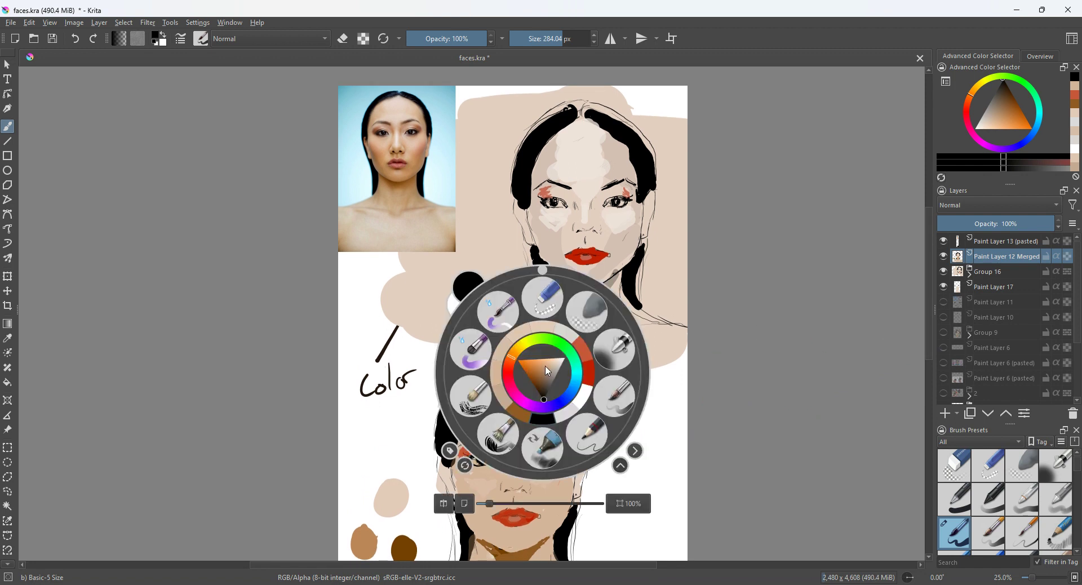
pyautogui.rightClick(546, 369)
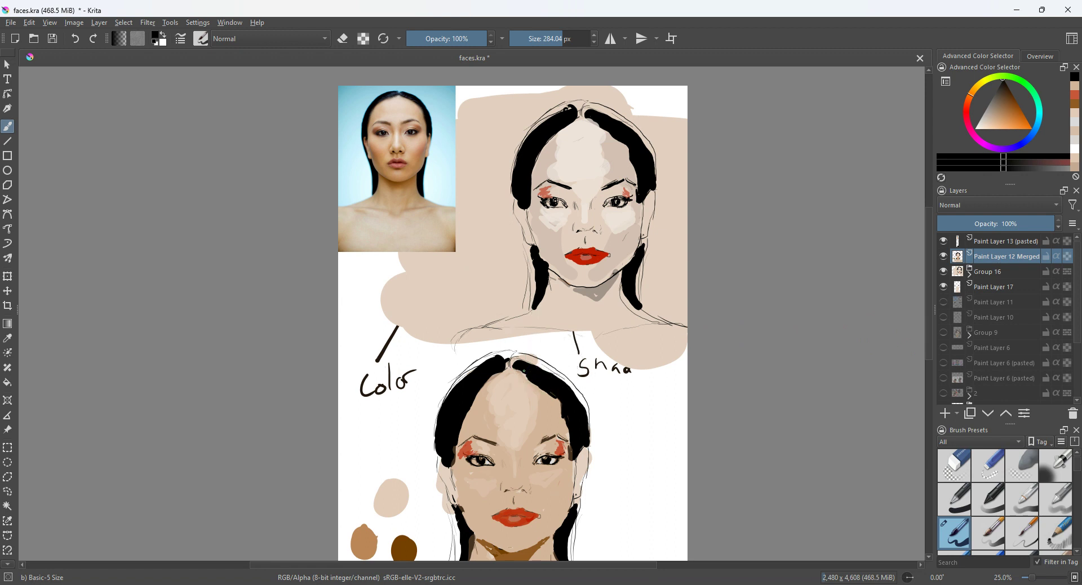
# Step: Fill out the lower portrait's right-hand hair and center parting in black, trimming the hairline with tan sampled from the forehead
pyautogui.moveTo(529, 364); pyautogui.dragTo(553, 382)
pyautogui.keyDown('ctrl'); pyautogui.click(549, 401); pyautogui.keyUp('ctrl')
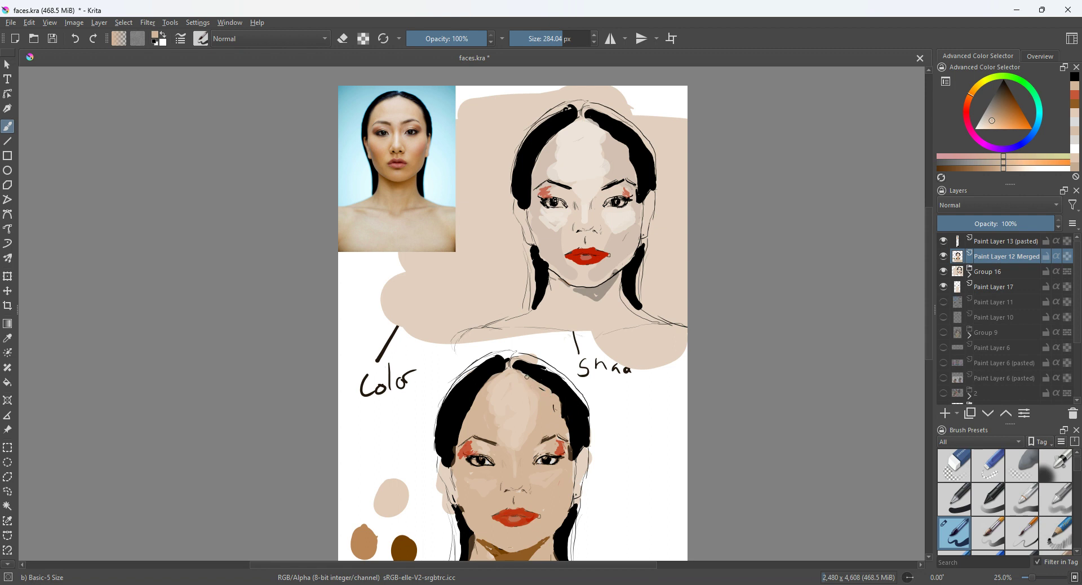
pyautogui.moveTo(555, 415); pyautogui.dragTo(554, 410)
pyautogui.keyDown('ctrl'); pyautogui.click(549, 413); pyautogui.keyUp('ctrl')
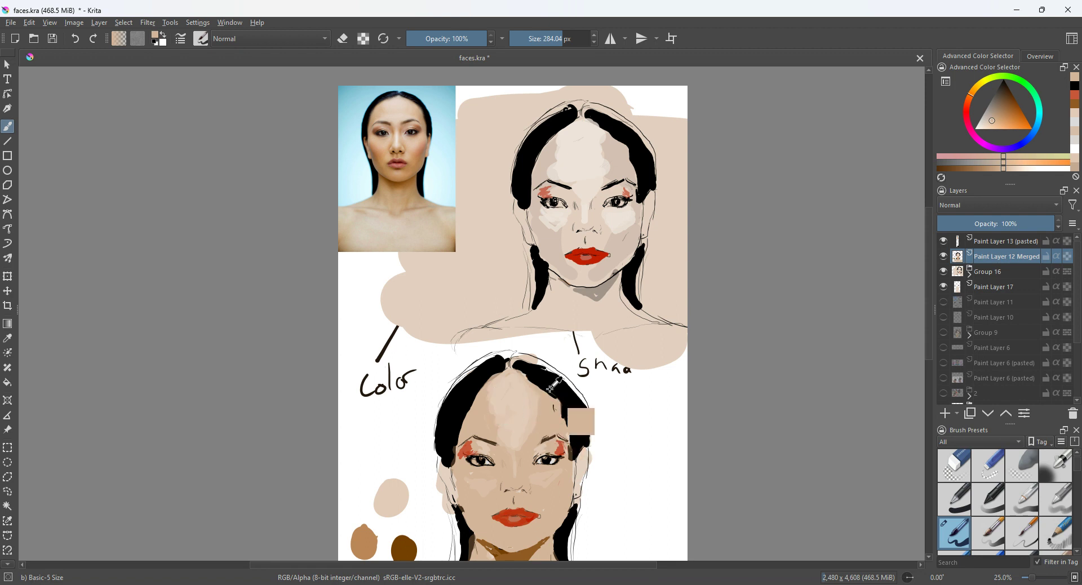
pyautogui.keyDown('ctrl'); pyautogui.click(565, 394); pyautogui.keyUp('ctrl')
pyautogui.moveTo(537, 387)
pyautogui.mouseDown()
pyautogui.moveTo(568, 426)
pyautogui.moveTo(556, 396)
pyautogui.moveTo(522, 369)
pyautogui.moveTo(497, 370)
pyautogui.moveTo(521, 356)
pyautogui.moveTo(562, 377)
pyautogui.moveTo(548, 365)
pyautogui.moveTo(585, 419)
pyautogui.moveTo(585, 403)
pyautogui.moveTo(588, 430)
pyautogui.moveTo(568, 385)
pyautogui.mouseUp()
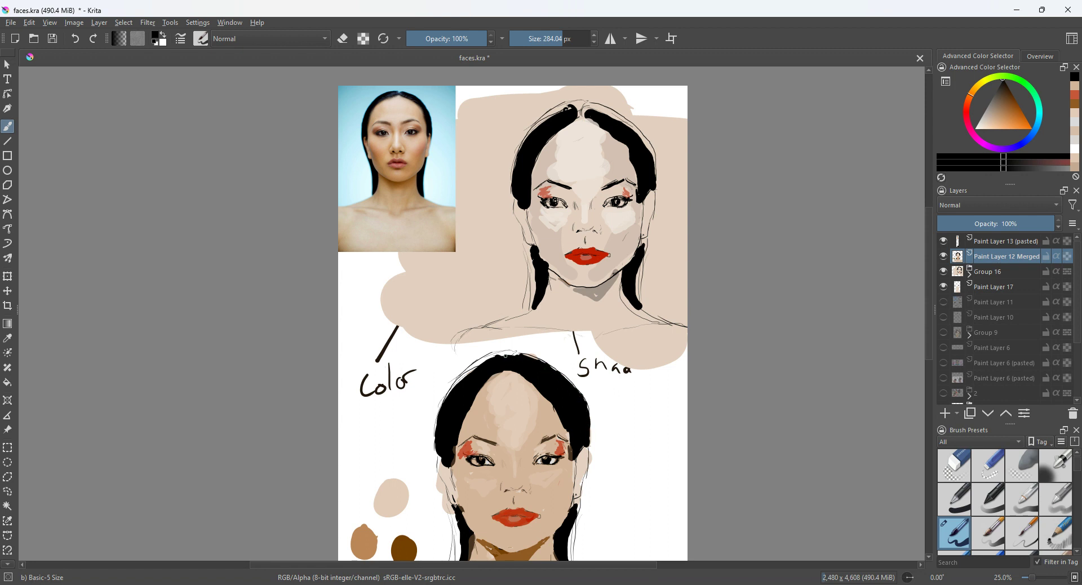
pyautogui.moveTo(504, 356)
pyautogui.mouseDown()
pyautogui.moveTo(450, 398)
pyautogui.moveTo(499, 357)
pyautogui.mouseUp()
# Step: Sample the cheek's tan and paint over the lower portrait's right-hand ear
pyautogui.scroll(-4, 926, 336)
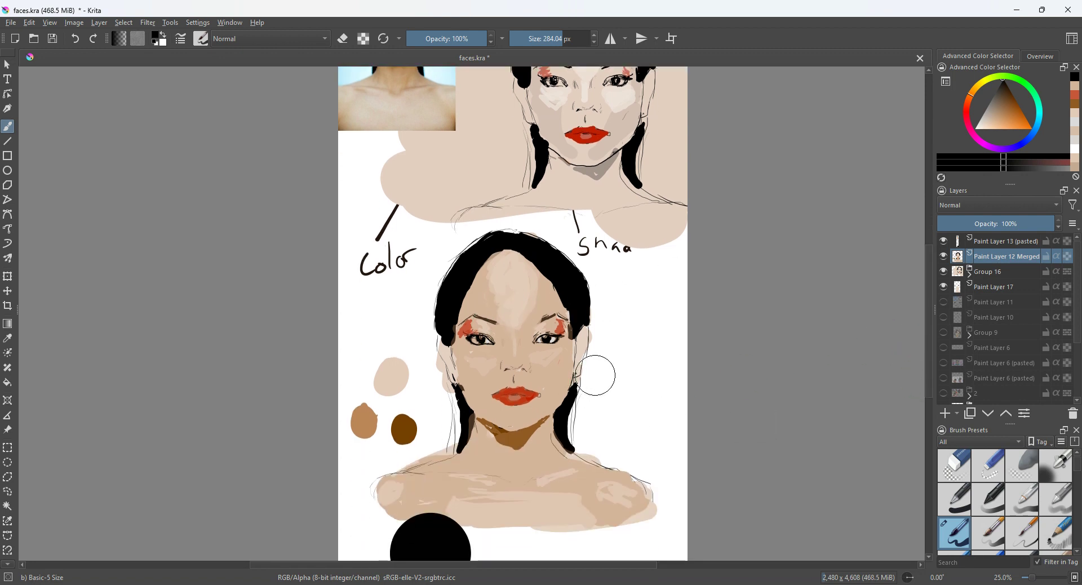
pyautogui.press('ctrl')
pyautogui.press('ctrl')
pyautogui.keyDown('ctrl'); pyautogui.click(560, 378); pyautogui.keyUp('ctrl')
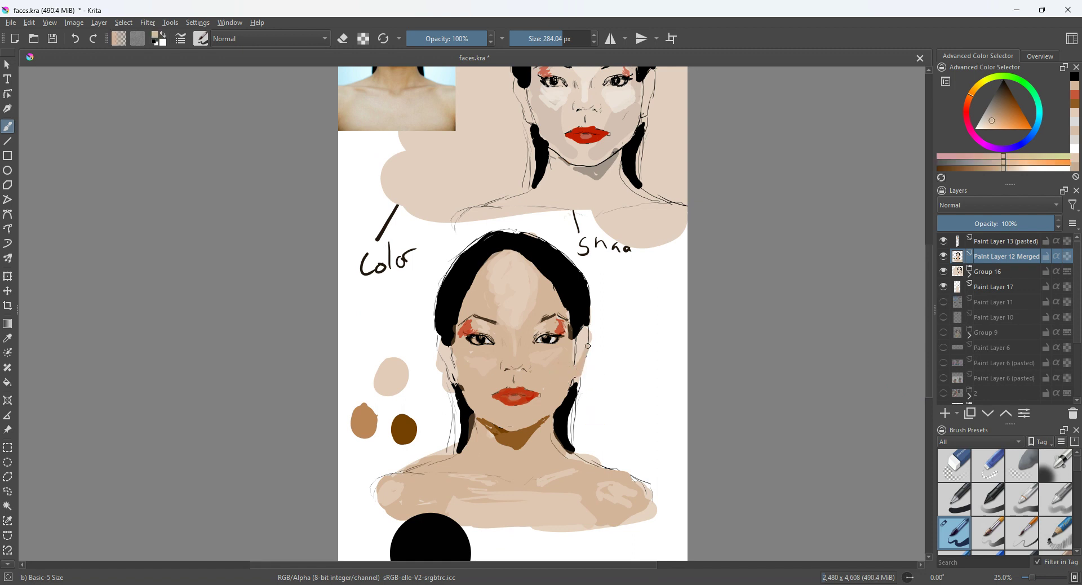
pyautogui.moveTo(583, 330); pyautogui.dragTo(577, 354)
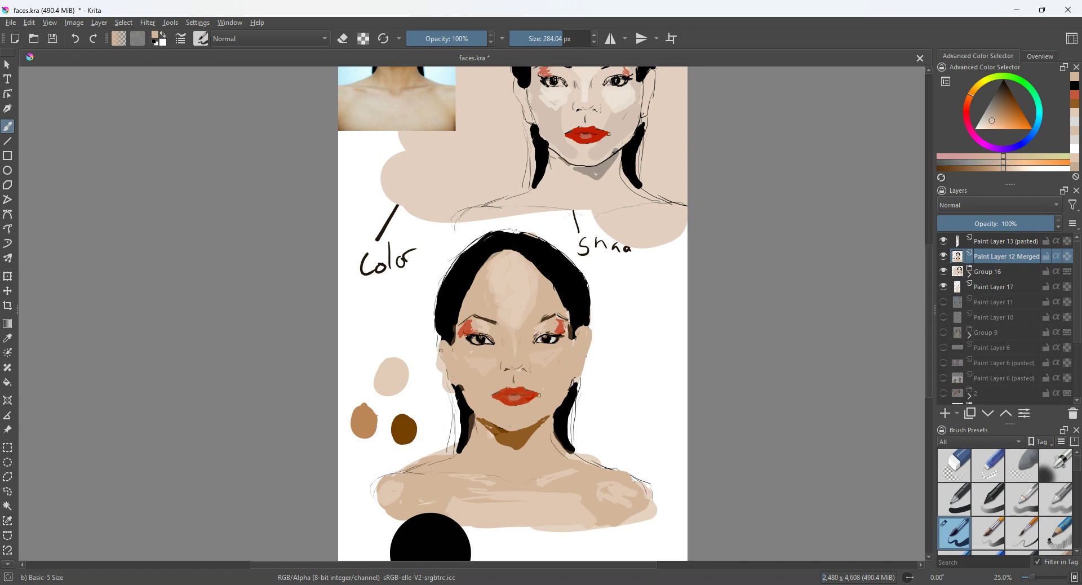
# Step: Sample black from the lower portrait's hair and extend its outer edge over the crown and down the right side
pyautogui.keyDown('ctrl'); pyautogui.click(479, 263); pyautogui.keyUp('ctrl')
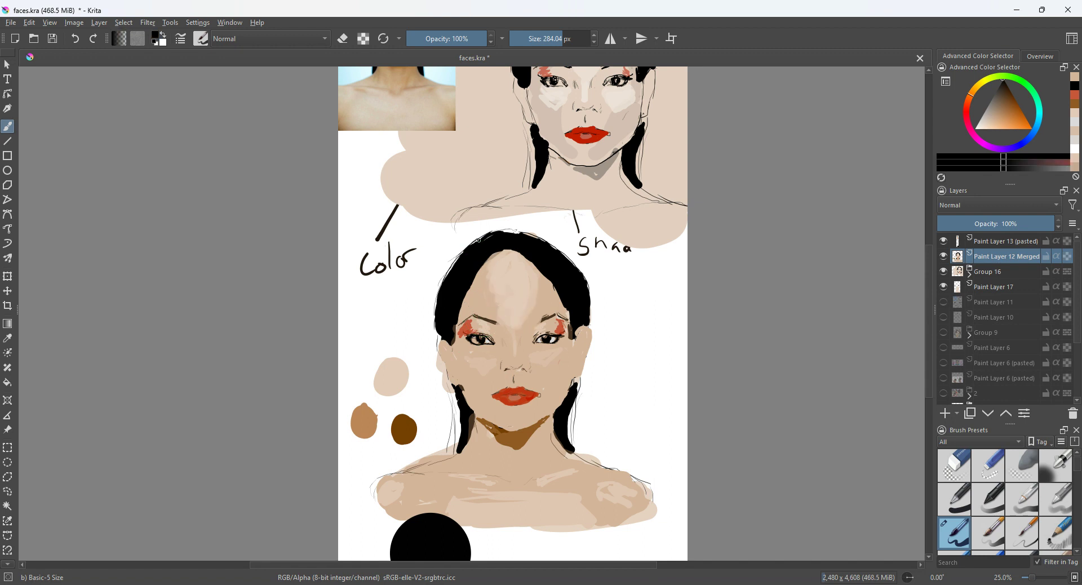
pyautogui.moveTo(503, 231)
pyautogui.mouseDown()
pyautogui.moveTo(571, 255)
pyautogui.moveTo(593, 317)
pyautogui.mouseUp()
pyautogui.hotkey('ctrl', 'z')
pyautogui.hotkey('ctrl', 'shift', 'z')
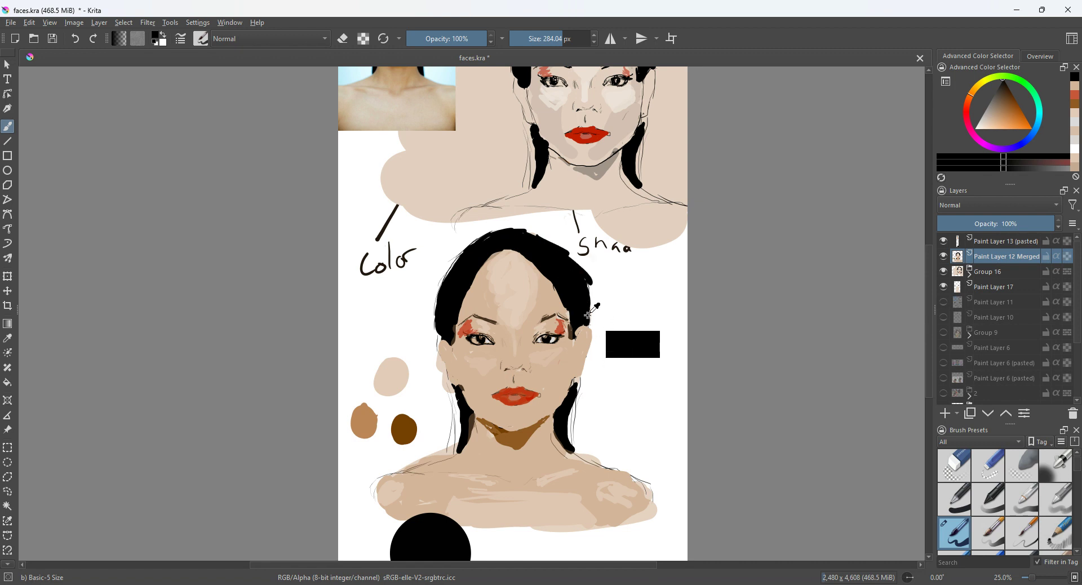
pyautogui.hotkey('ctrl', 'z')
pyautogui.press('ctrl')
pyautogui.press('ctrl')
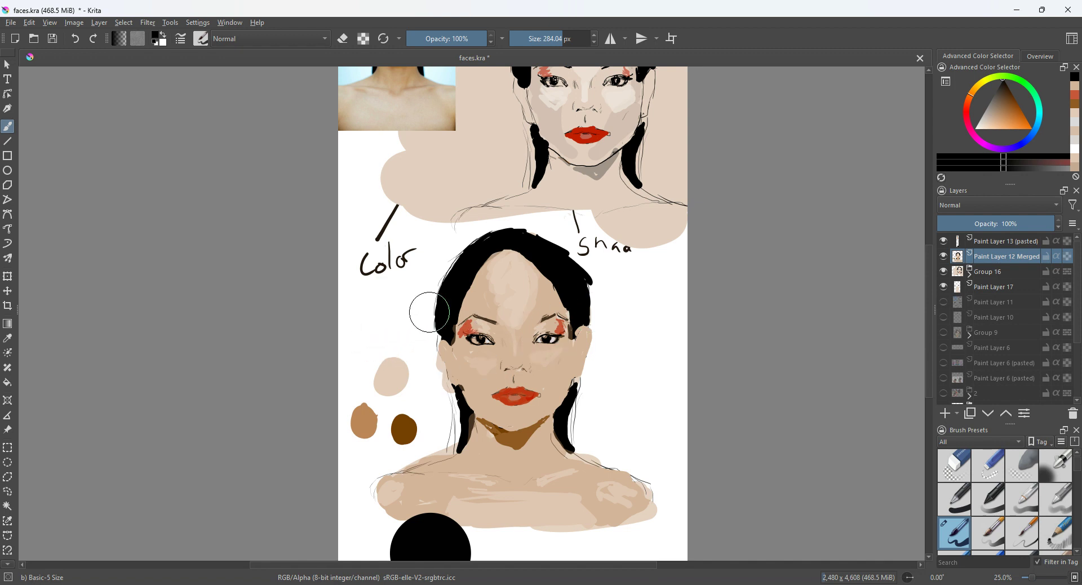
pyautogui.press('4')
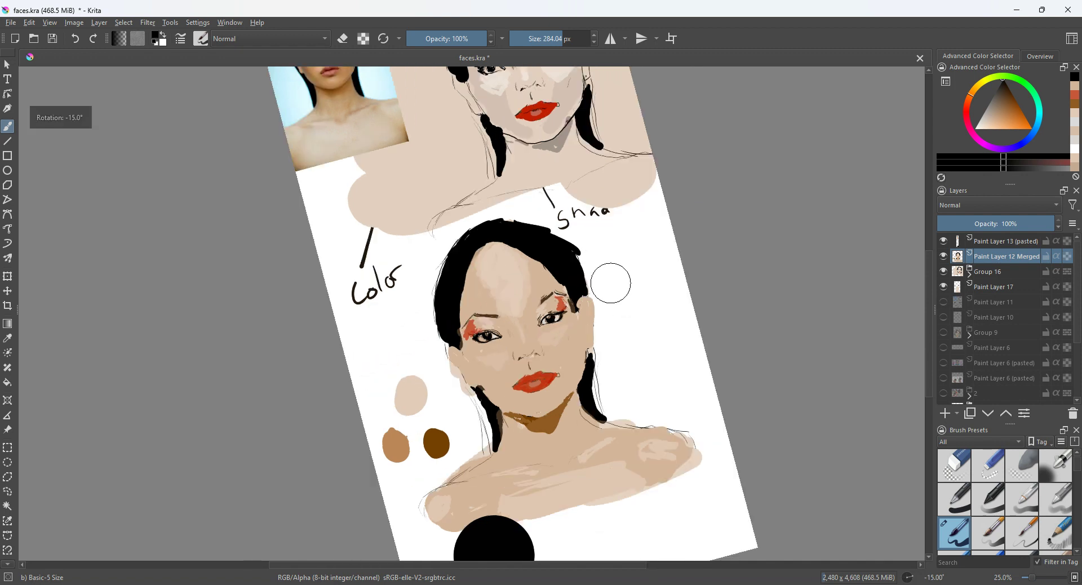
pyautogui.press('4')
pyautogui.press('3')
pyautogui.press('4')
pyautogui.press('4')
pyautogui.press('4')
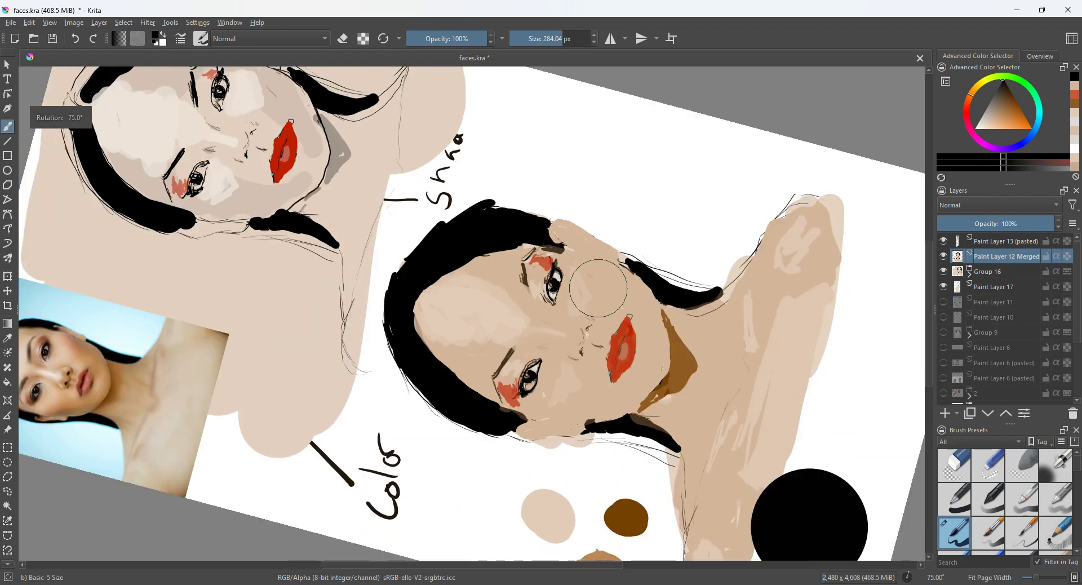
pyautogui.press('4')
pyautogui.press('4')
pyautogui.press('4')
pyautogui.press('4')
pyautogui.press('4')
pyautogui.press('4')
pyautogui.press('6')
pyautogui.press('6')
pyautogui.press('6')
pyautogui.press('6')
pyautogui.press('6')
pyautogui.press('6')
pyautogui.press('6')
pyautogui.press('6')
pyautogui.press('6')
pyautogui.press('4')
pyautogui.moveTo(592, 257); pyautogui.dragTo(597, 290)
pyautogui.press('2')
pyautogui.press('4')
pyautogui.press('4')
pyautogui.press('4')
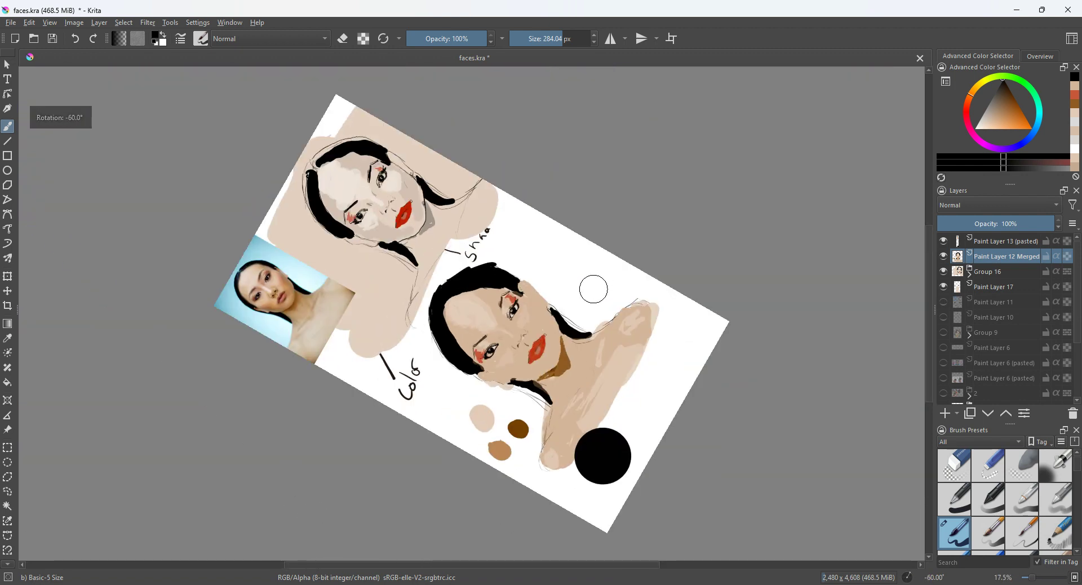
pyautogui.press('4')
pyautogui.press('4')
pyautogui.press('4')
pyautogui.press('4')
pyautogui.press('4')
pyautogui.press('4')
pyautogui.press('4')
pyautogui.press('4')
pyautogui.press('4')
pyautogui.press('4')
pyautogui.press('4')
pyautogui.press('4')
pyautogui.press('4')
pyautogui.press('4')
pyautogui.press('4')
pyautogui.press('4')
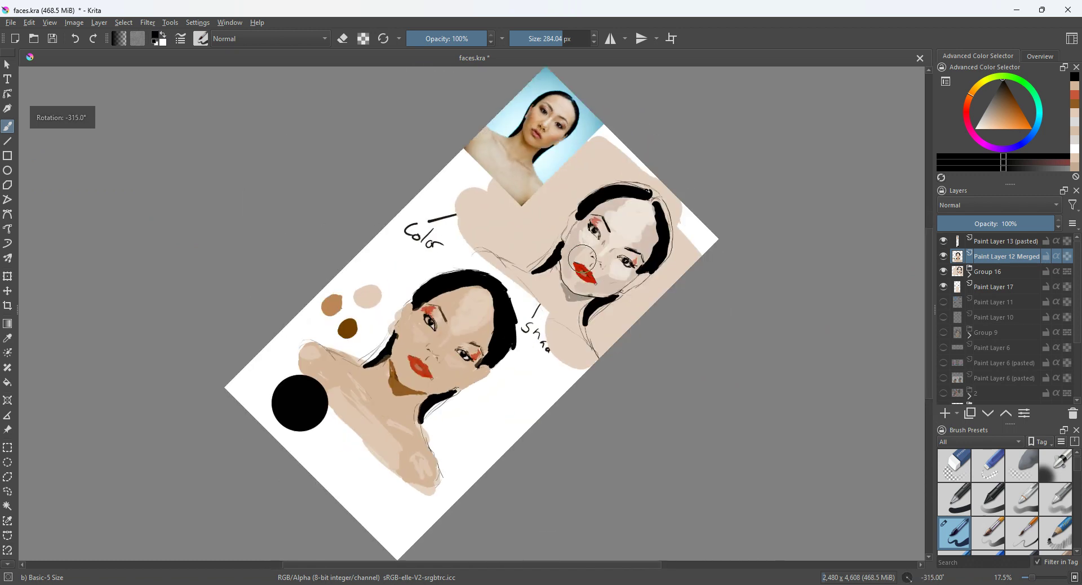
pyautogui.press('4')
pyautogui.press('4')
pyautogui.press('4')
pyautogui.press('4')
pyautogui.press('4')
pyautogui.press('4')
pyautogui.press('4')
pyautogui.press('4')
pyautogui.press('4')
pyautogui.press('4')
pyautogui.press('4')
pyautogui.press('4')
pyautogui.press('4')
pyautogui.press('4')
pyautogui.press('4')
pyautogui.press('4')
pyautogui.press('4')
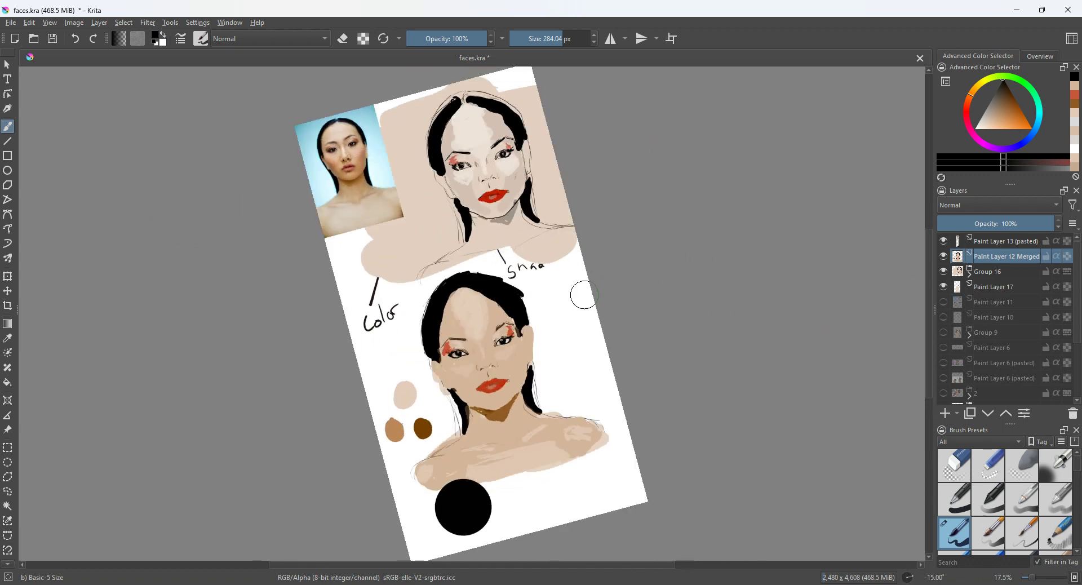
pyautogui.press('4')
pyautogui.press('4')
pyautogui.press('4')
pyautogui.press('4')
pyautogui.press('4')
pyautogui.press('4')
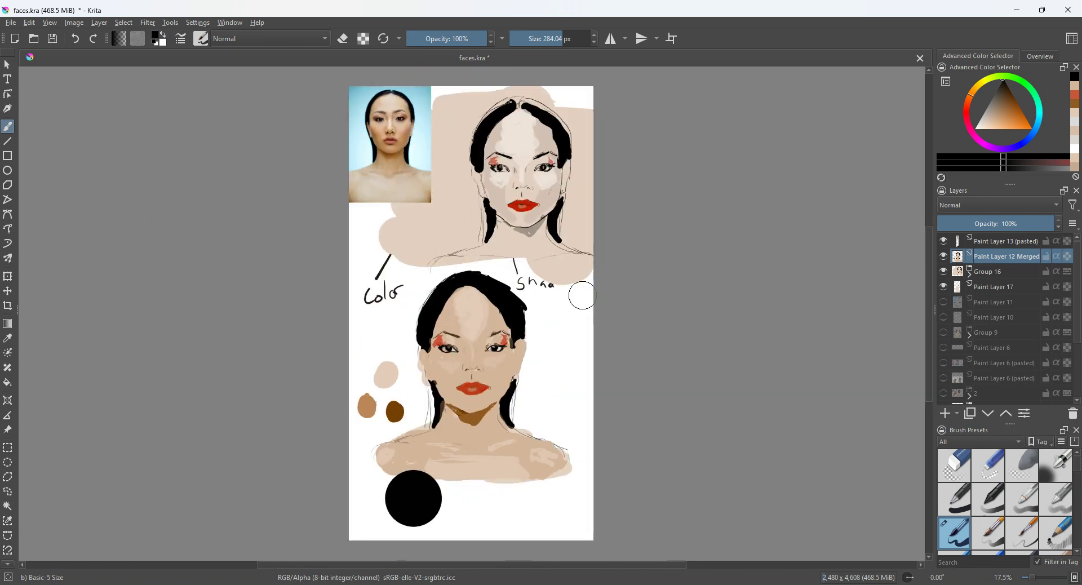
pyautogui.press('4')
pyautogui.press('4')
pyautogui.press('4')
pyautogui.press('4')
pyautogui.press('4')
pyautogui.press('4')
pyautogui.press('4')
pyautogui.press('4')
pyautogui.press('4')
pyautogui.press('4')
pyautogui.press('4')
pyautogui.press('4')
pyautogui.press('4')
pyautogui.press('4')
pyautogui.press('4')
pyautogui.press('4')
pyautogui.press('4')
pyautogui.press('4')
pyautogui.press('4')
pyautogui.press('4')
pyautogui.press('4')
# Step: Erase the jagged outer edge of the lower portrait's hair to smooth the crown and upper right side
pyautogui.press('e')
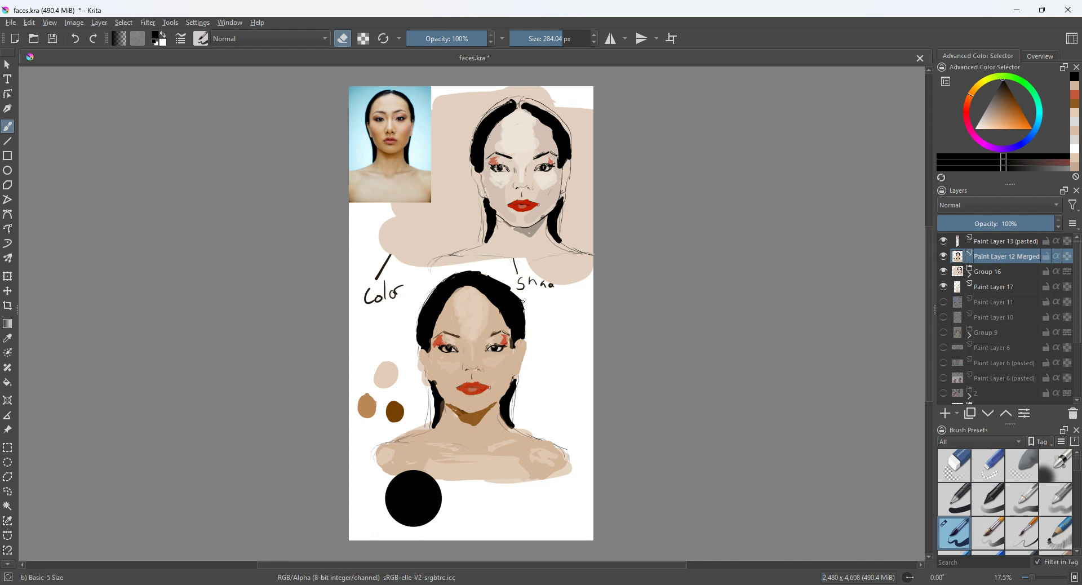
pyautogui.moveTo(490, 279); pyautogui.dragTo(489, 280)
pyautogui.press('e')
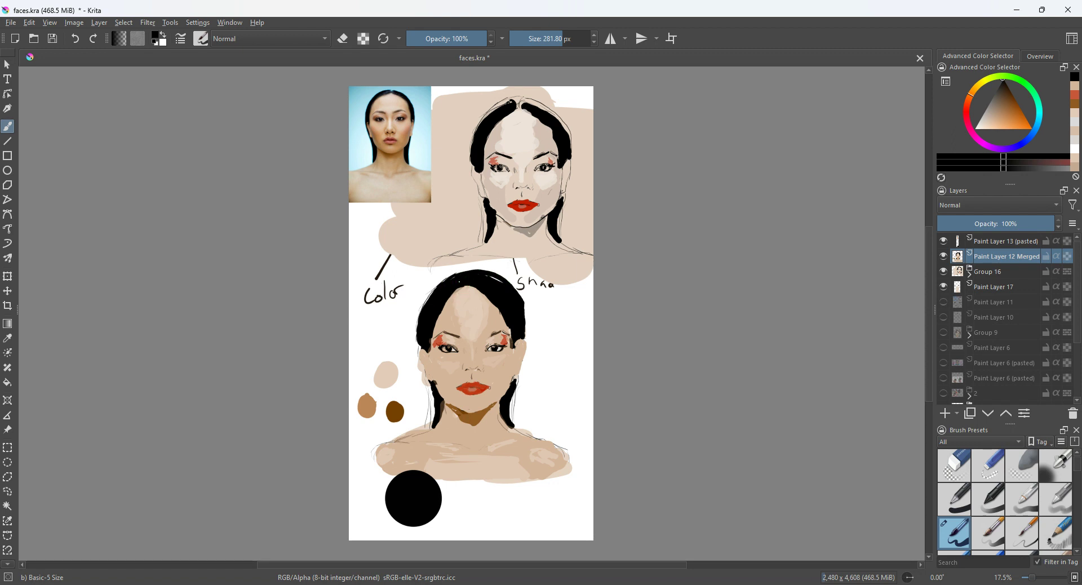
# Step: Paint black strands along the left side of the lower portrait's forehead and fill the gap up to the hair
pyautogui.moveTo(459, 290); pyautogui.dragTo(443, 326)
pyautogui.moveTo(443, 317); pyautogui.dragTo(431, 342)
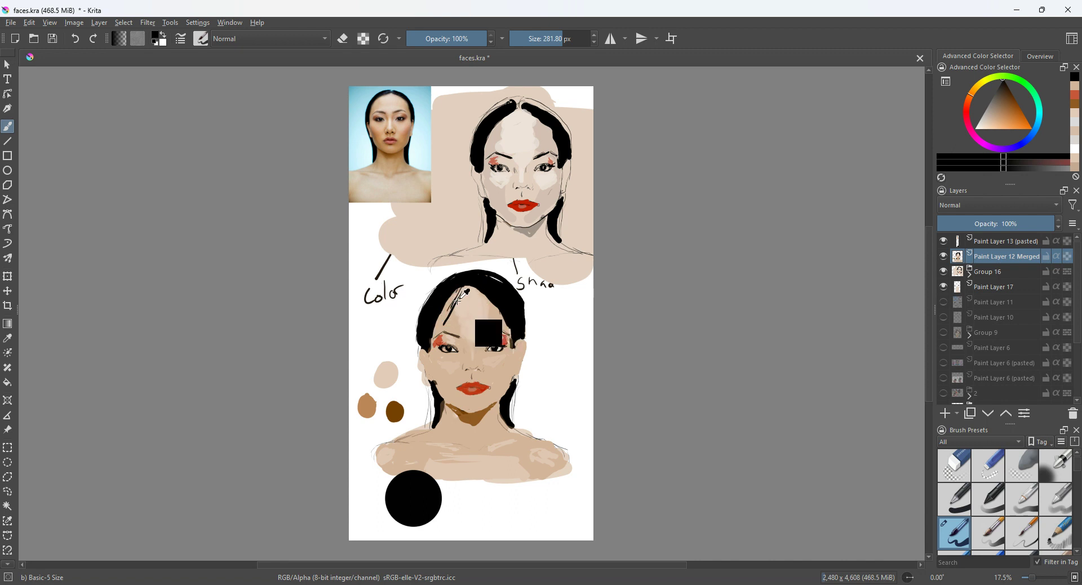
pyautogui.moveTo(453, 300)
pyautogui.mouseDown()
pyautogui.moveTo(436, 328)
pyautogui.moveTo(449, 313)
pyautogui.mouseUp()
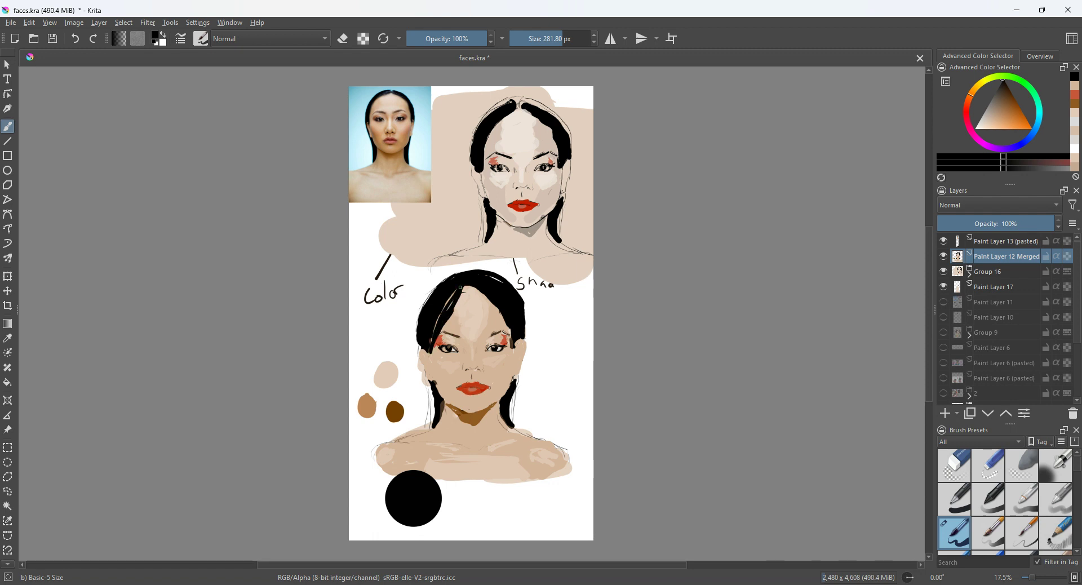
pyautogui.moveTo(434, 339); pyautogui.dragTo(447, 309)
pyautogui.moveTo(488, 275)
pyautogui.mouseDown()
pyautogui.moveTo(516, 301)
pyautogui.moveTo(488, 282)
pyautogui.moveTo(451, 294)
pyautogui.mouseUp()
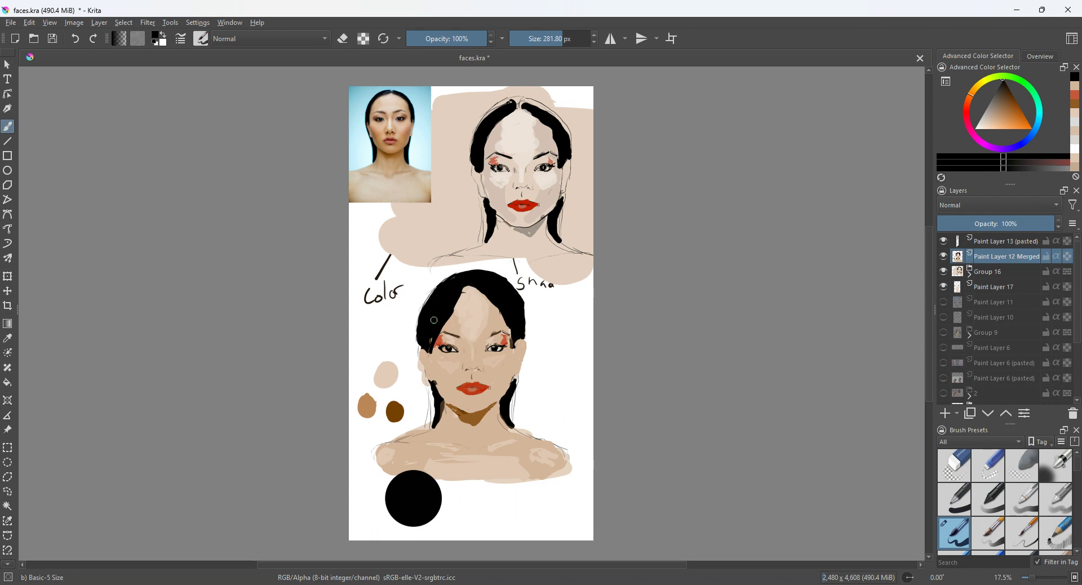